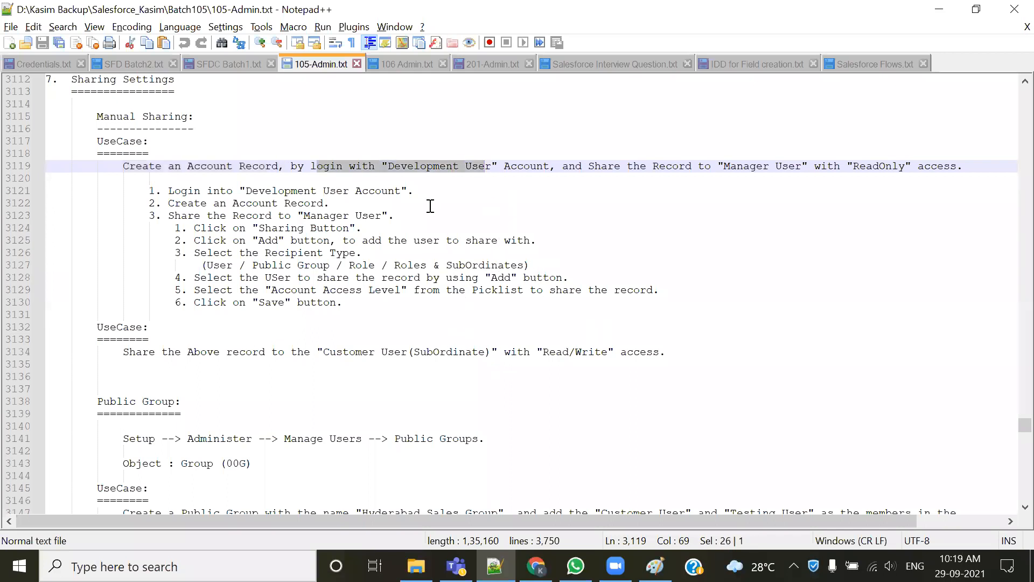
- Read the Manual Sharing use case in the 105-Admin.txt notes, highlighting the Development User account and the Manager User recipient
{"action": "left_click", "coordinate": [549, 221]}
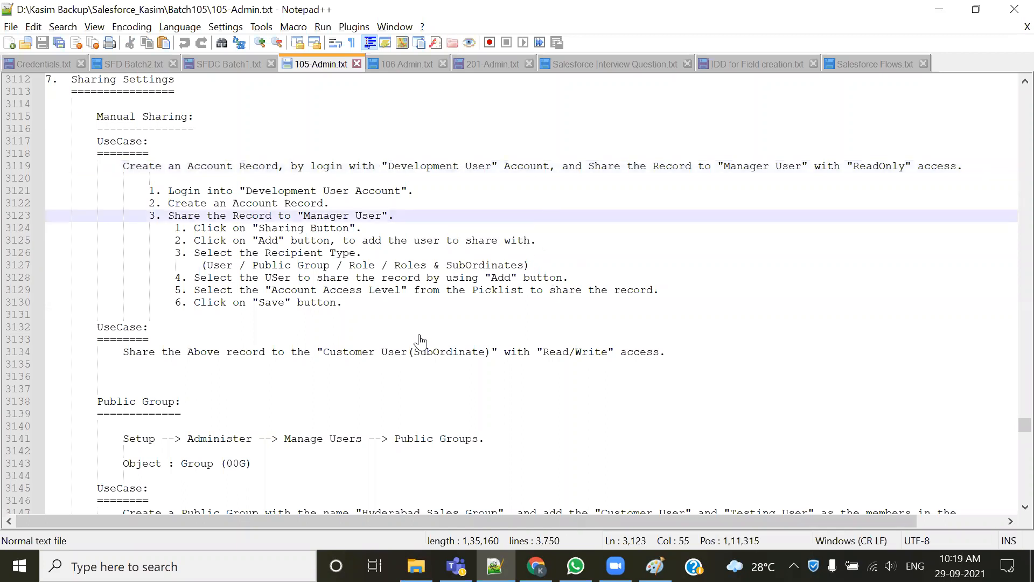
{"action": "key", "text": "alt+Tab"}
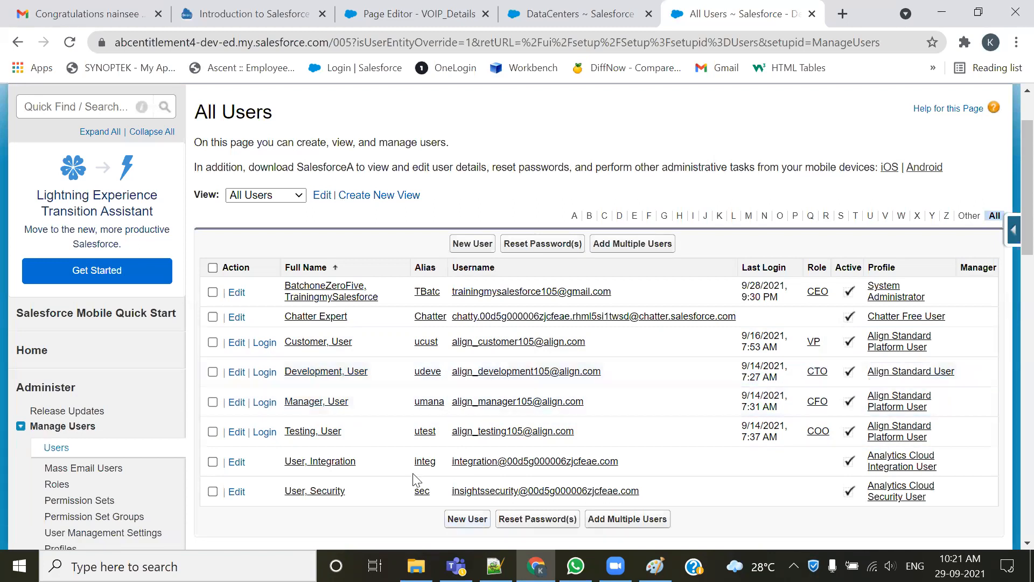
{"action": "key", "text": "alt+Tab"}
{"action": "left_click_drag", "start_coordinate": [123, 166], "coordinate": [549, 166]}
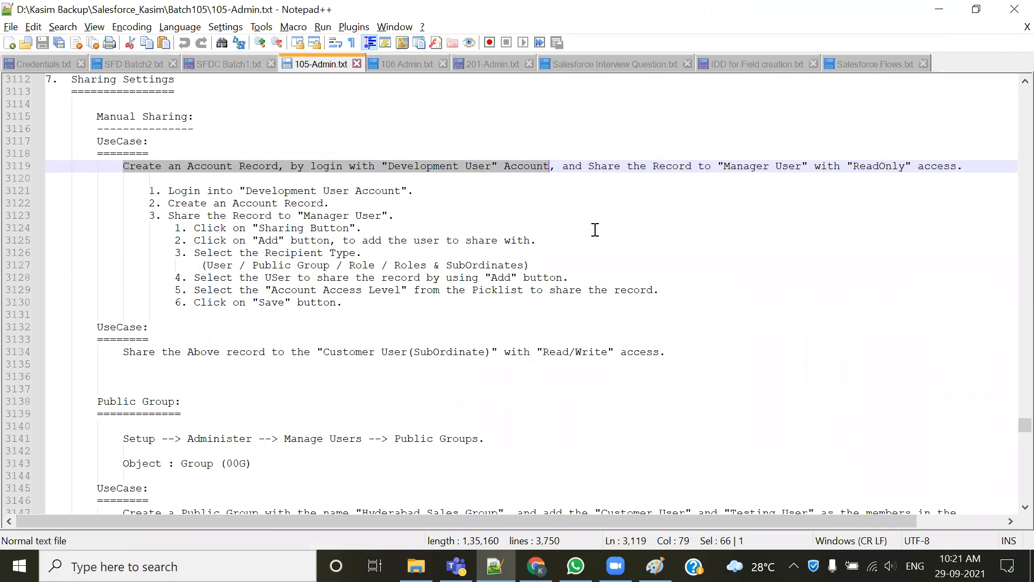
{"action": "left_click", "coordinate": [605, 194]}
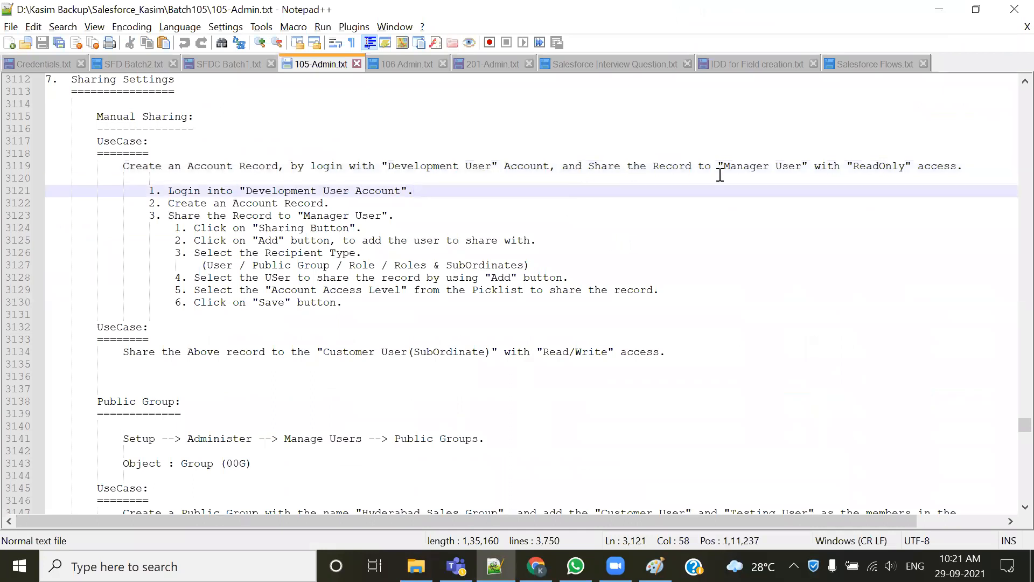
{"action": "left_click_drag", "start_coordinate": [723, 168], "coordinate": [812, 168]}
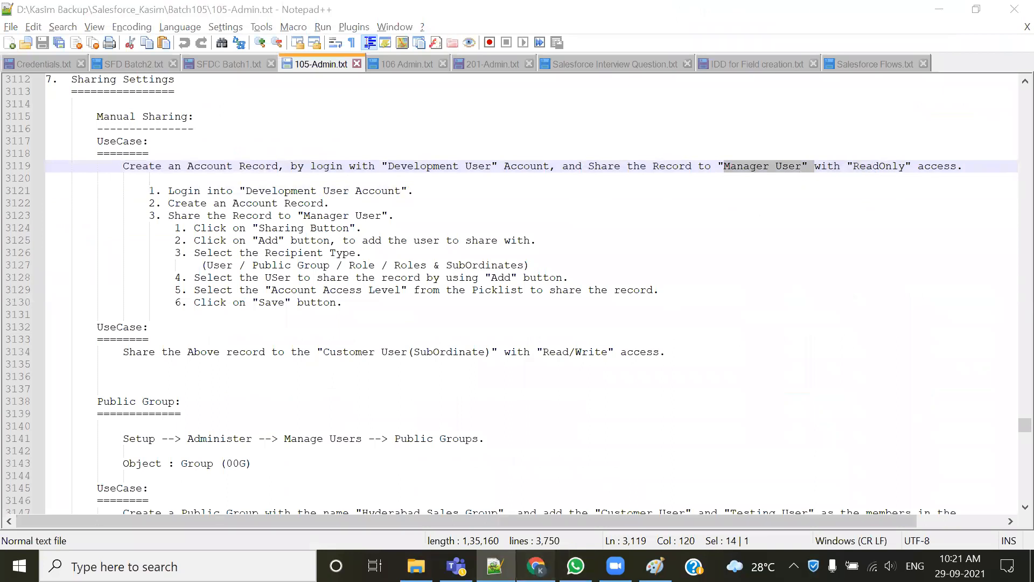
- Switch to Chrome, circle the Development user and the administrator in the All Users list, cross out the other Align users, and clear the markings
{"action": "key", "text": "alt+Tab"}
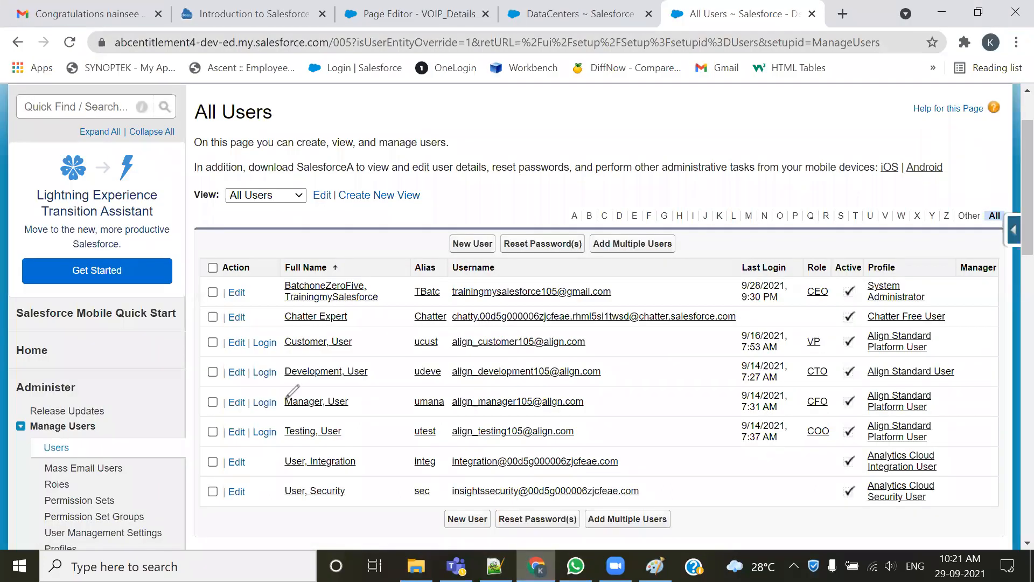
{"action": "mouse_move", "coordinate": [283, 379]}
{"action": "left_mouse_down"}
{"action": "mouse_move", "coordinate": [350, 356]}
{"action": "mouse_move", "coordinate": [288, 353]}
{"action": "left_mouse_up"}
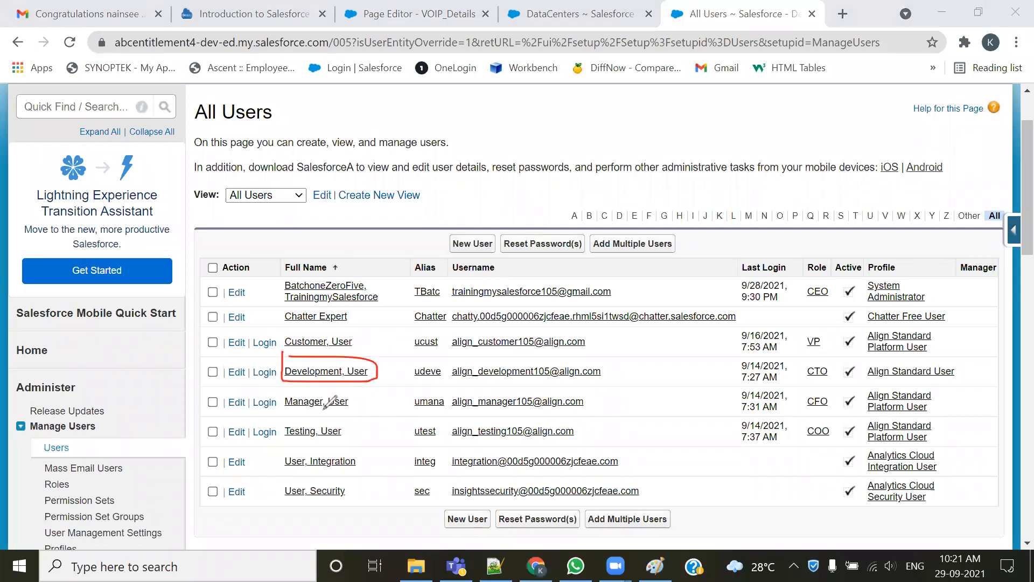
{"action": "mouse_move", "coordinate": [280, 278]}
{"action": "left_mouse_down"}
{"action": "mouse_move", "coordinate": [380, 306]}
{"action": "mouse_move", "coordinate": [387, 319]}
{"action": "left_mouse_up"}
{"action": "left_click_drag", "start_coordinate": [393, 281], "coordinate": [276, 278]}
{"action": "mouse_move", "coordinate": [358, 341]}
{"action": "left_mouse_down"}
{"action": "mouse_move", "coordinate": [376, 350]}
{"action": "mouse_move", "coordinate": [355, 356]}
{"action": "left_mouse_up"}
{"action": "left_click_drag", "start_coordinate": [360, 402], "coordinate": [380, 417]}
{"action": "left_click_drag", "start_coordinate": [377, 401], "coordinate": [356, 449]}
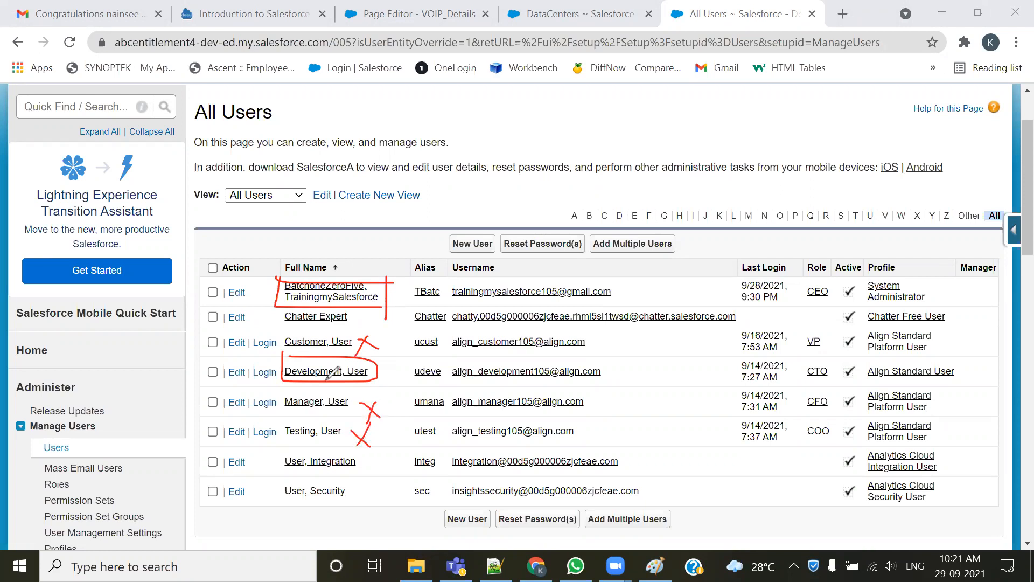
{"action": "left_click_drag", "start_coordinate": [259, 418], "coordinate": [291, 402]}
{"action": "left_click", "coordinate": [743, 130]}
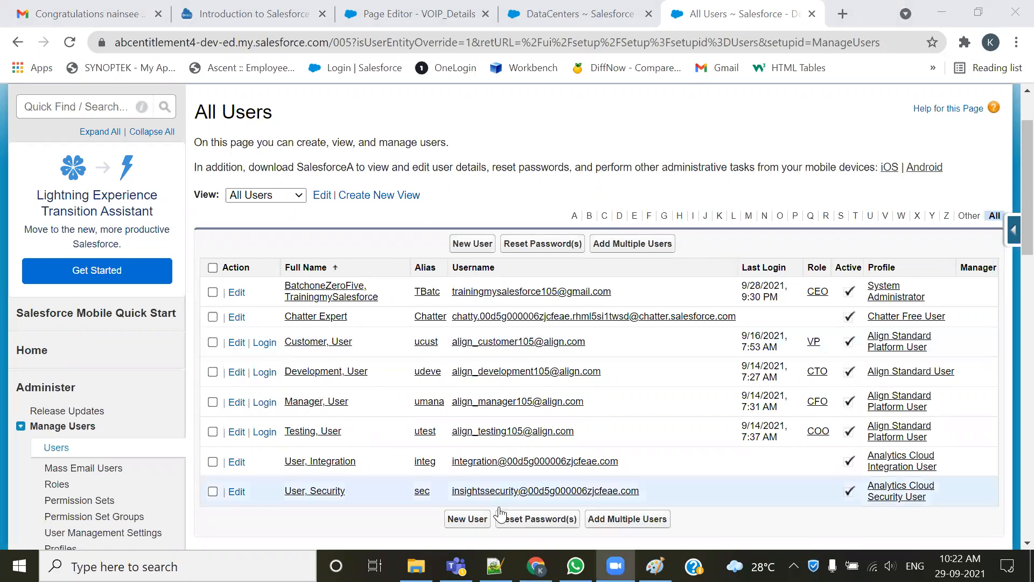
- Return to the Notepad++ notes and examine the Manual Sharing and Public Group headings and the access level for Manager User
{"action": "key", "text": "alt+Tab"}
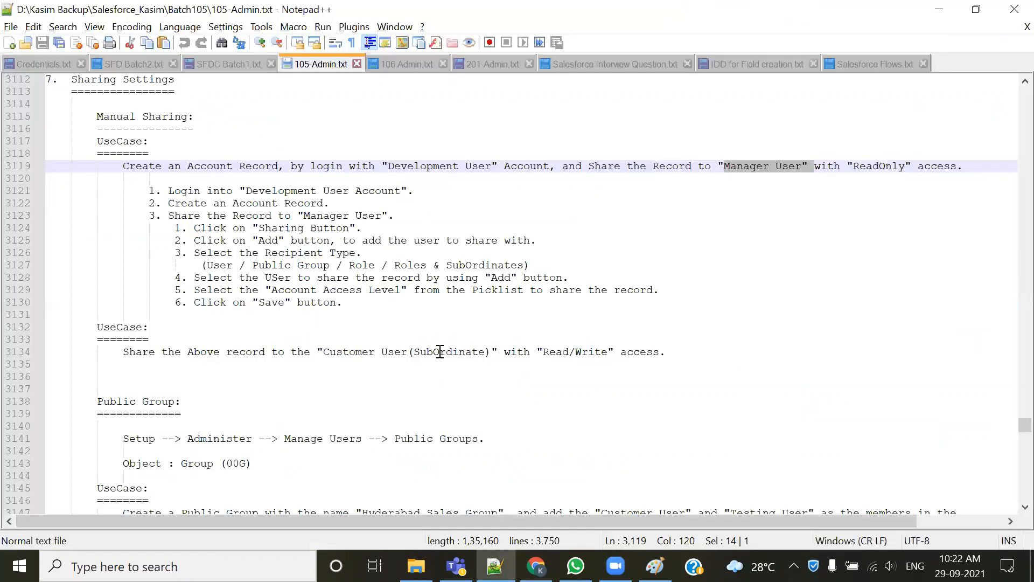
{"action": "left_click_drag", "start_coordinate": [72, 117], "coordinate": [193, 116]}
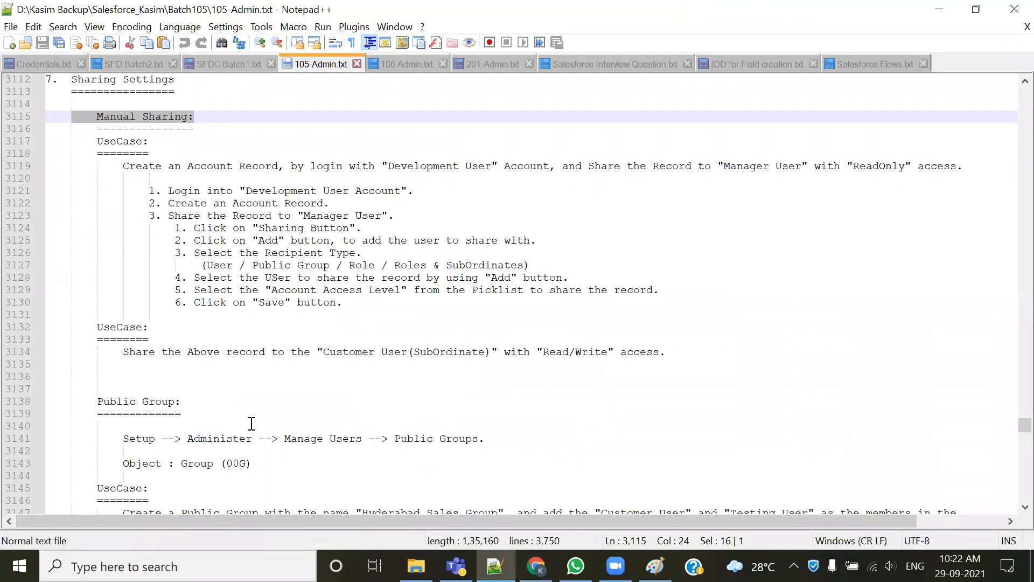
{"action": "left_click_drag", "start_coordinate": [97, 401], "coordinate": [181, 402]}
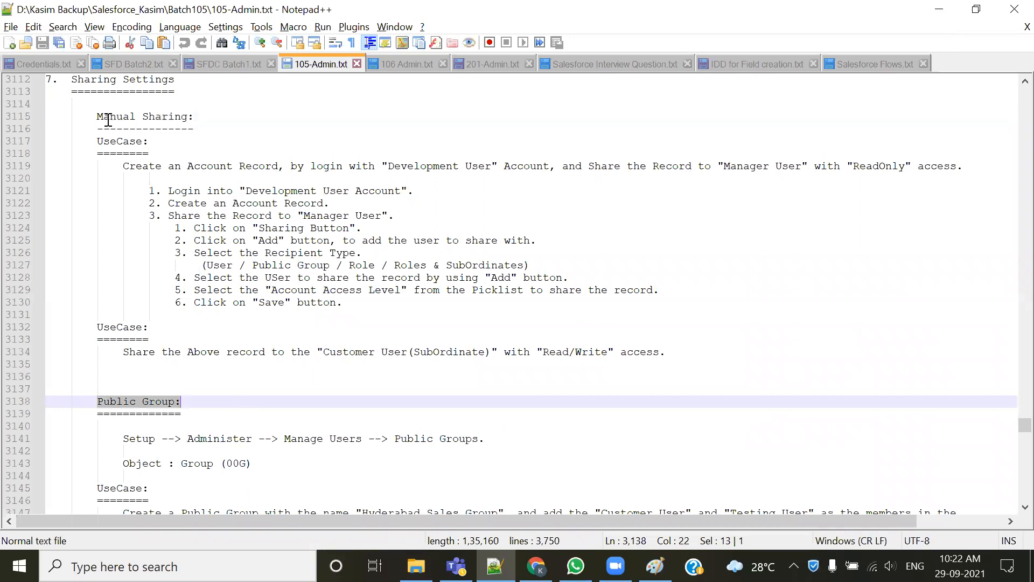
{"action": "left_click_drag", "start_coordinate": [104, 117], "coordinate": [151, 228]}
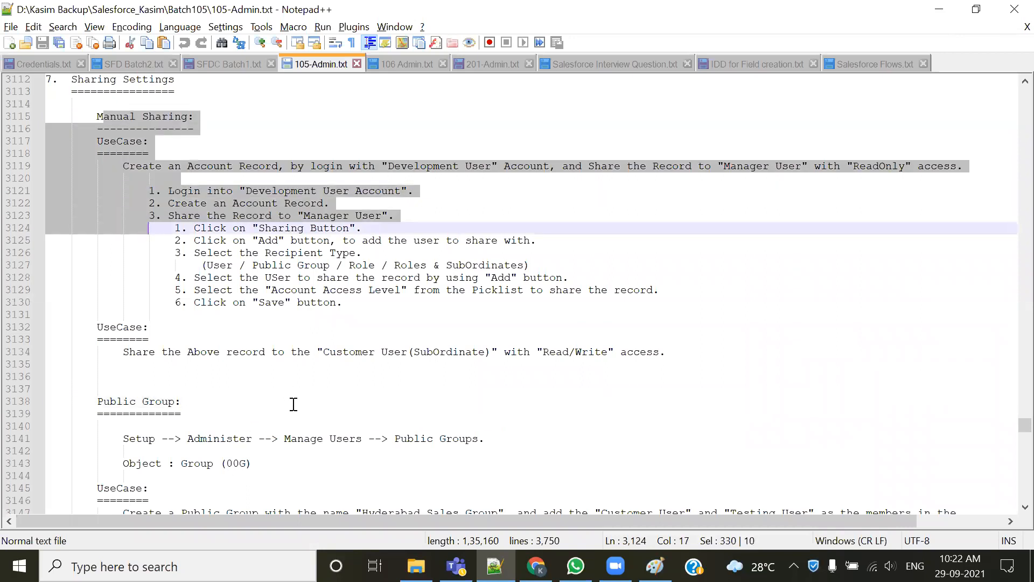
{"action": "left_click", "coordinate": [767, 263]}
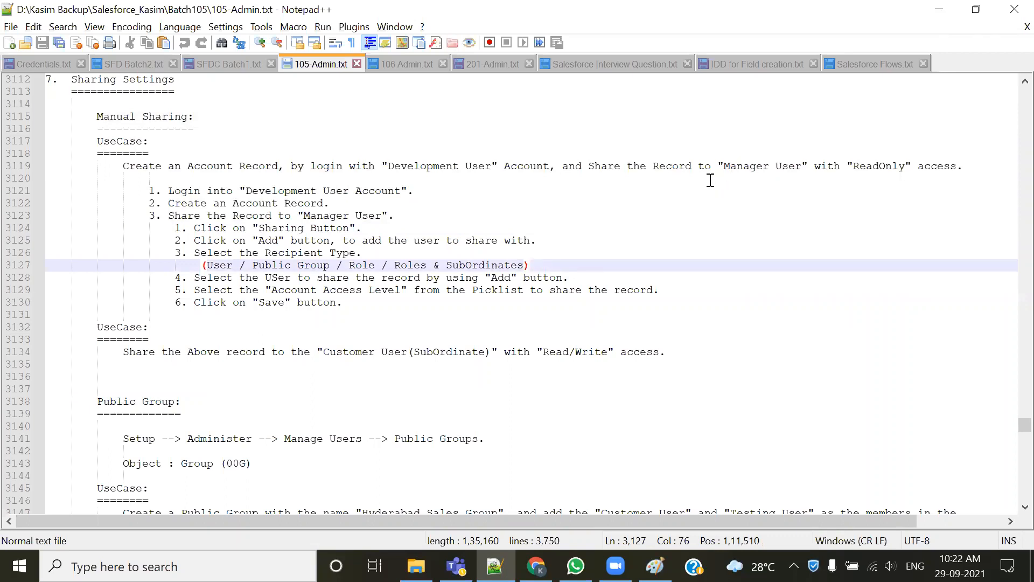
{"action": "left_click_drag", "start_coordinate": [718, 166], "coordinate": [904, 171]}
- Switch to the Sharing Mechanism diagram in Paint, mark the Read / Write access level, and undo the markings
{"action": "left_click", "coordinate": [655, 566]}
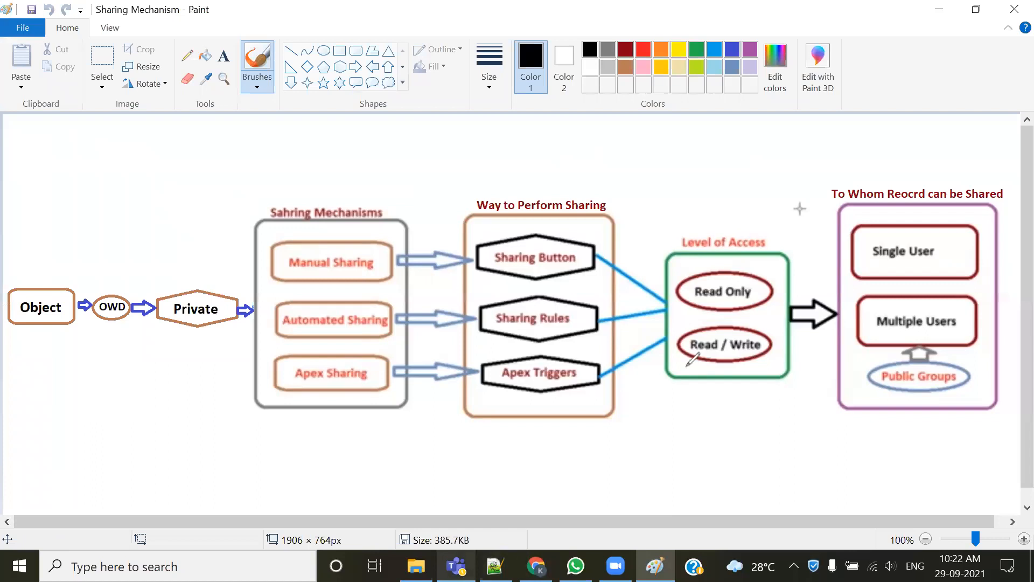
{"action": "left_click_drag", "start_coordinate": [686, 364], "coordinate": [706, 351]}
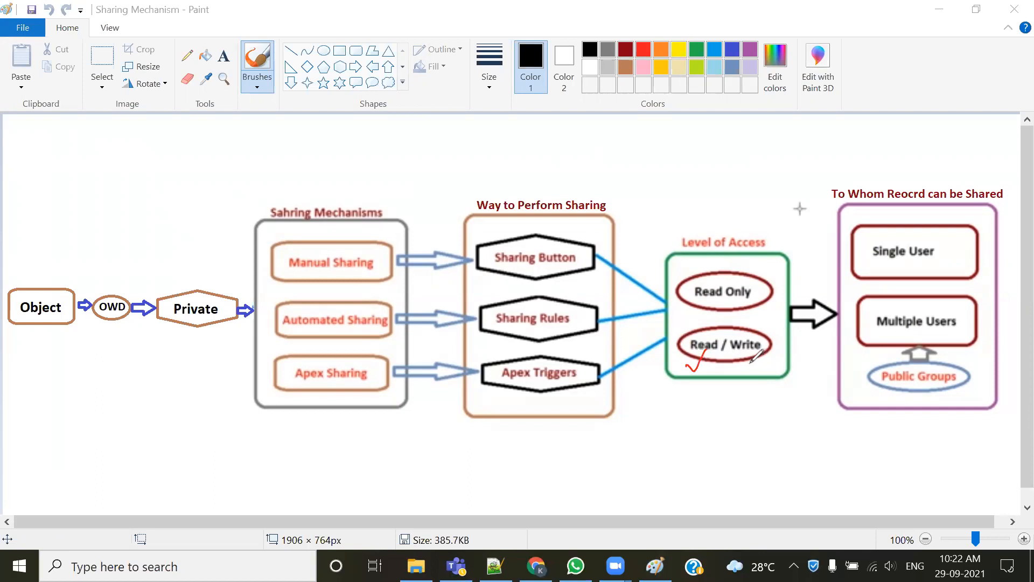
{"action": "mouse_move", "coordinate": [731, 360]}
{"action": "left_mouse_down"}
{"action": "mouse_move", "coordinate": [750, 356]}
{"action": "mouse_move", "coordinate": [736, 378]}
{"action": "left_mouse_up"}
{"action": "key", "text": "ctrl+z"}
{"action": "key", "text": "ctrl+z"}
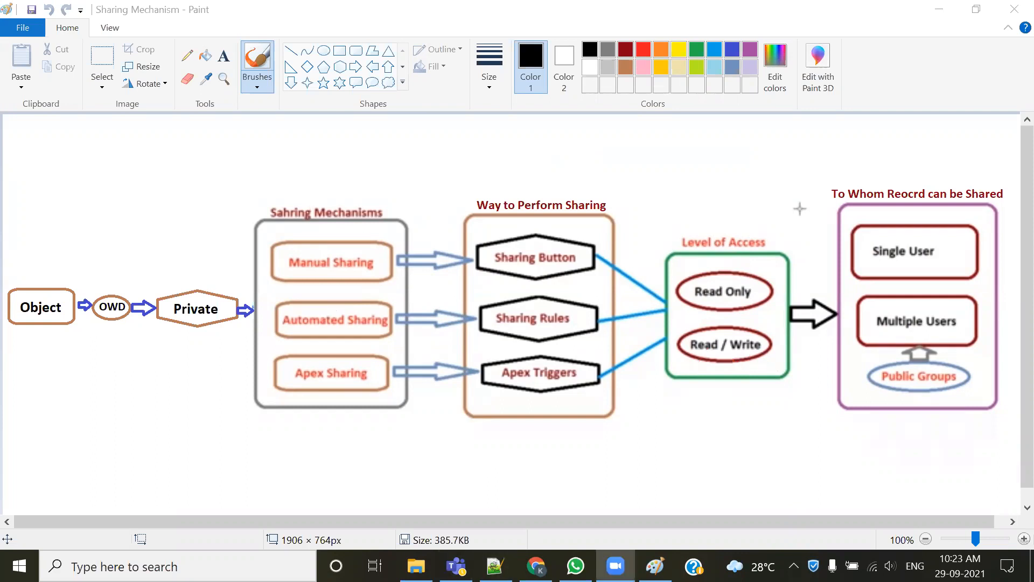
- Return to the Notepad++ notes and review the use case's users, ReadOnly access level and numbered manual sharing steps
{"action": "key", "text": "alt+Tab"}
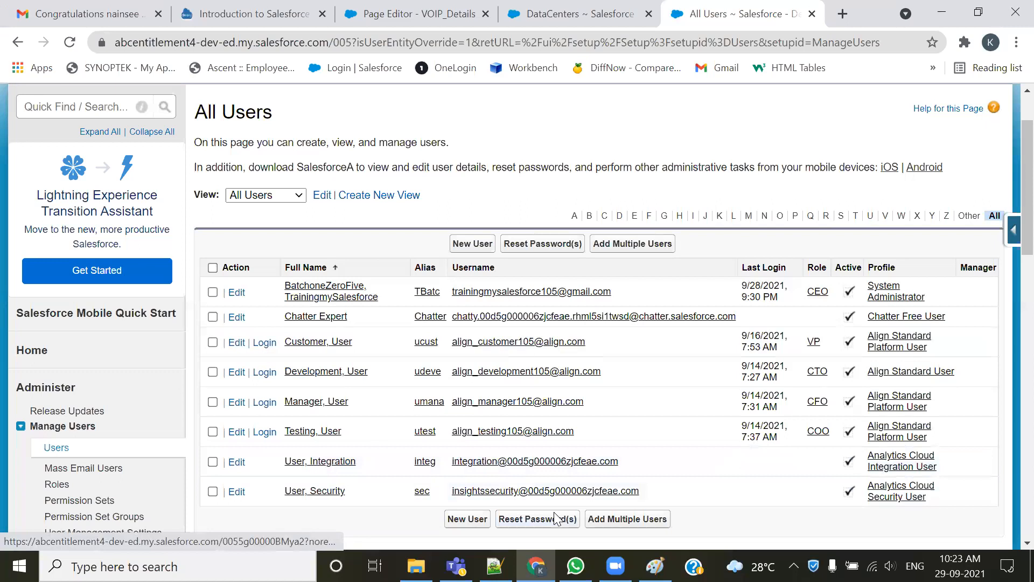
{"action": "key", "text": "alt+Tab"}
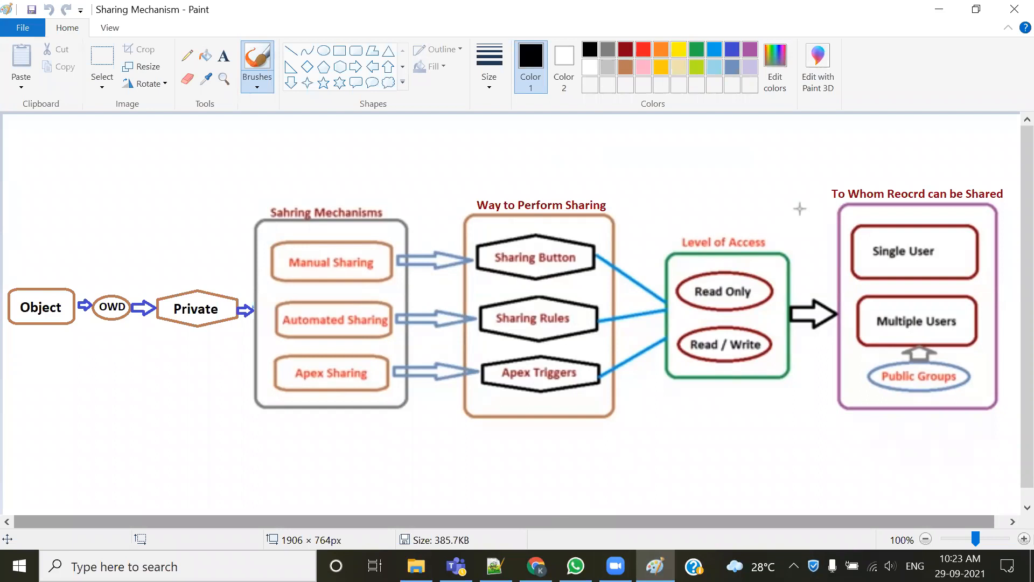
{"action": "key", "text": "alt+Tab"}
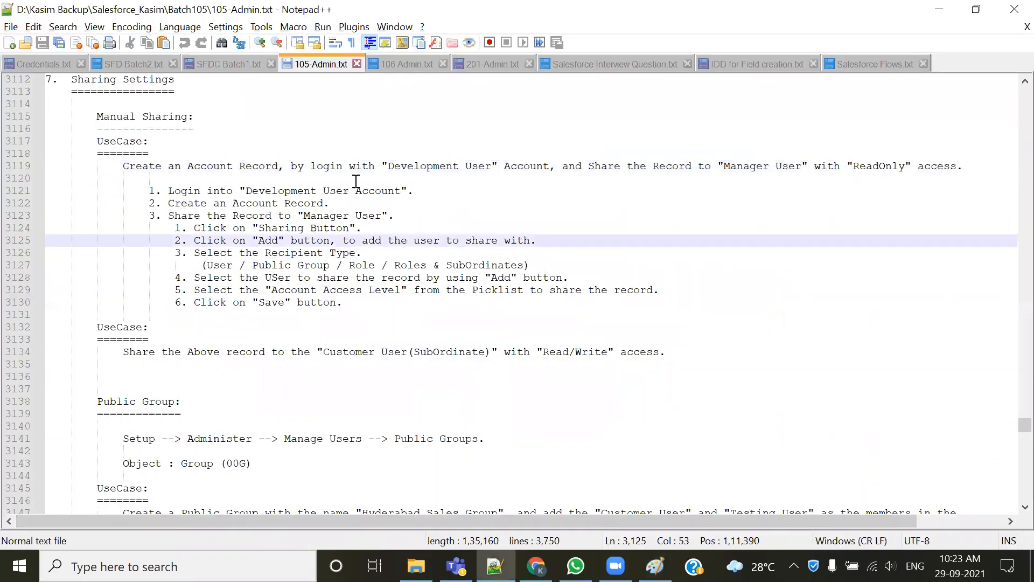
{"action": "left_click_drag", "start_coordinate": [388, 167], "coordinate": [500, 167]}
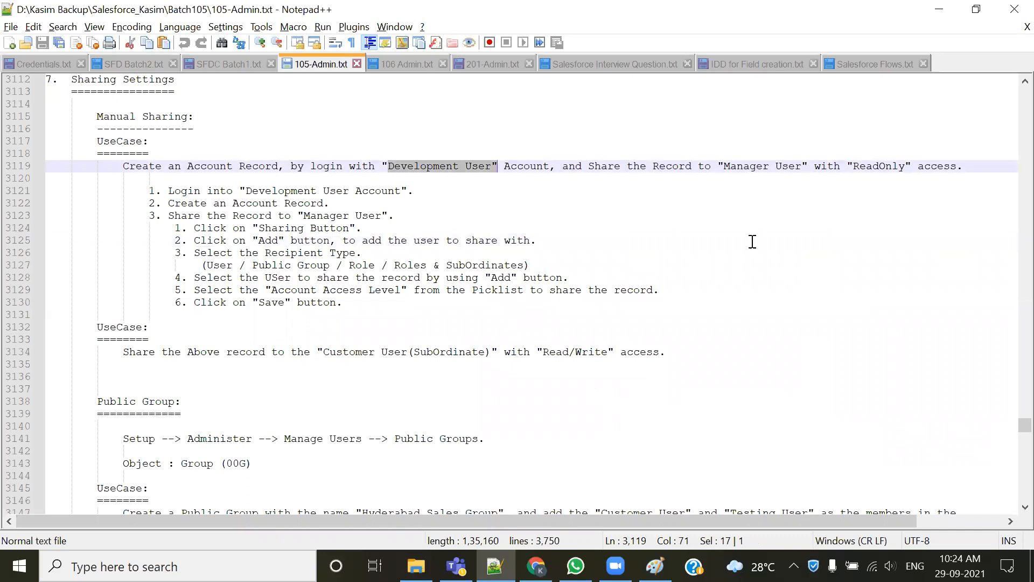
{"action": "left_click_drag", "start_coordinate": [723, 167], "coordinate": [803, 173]}
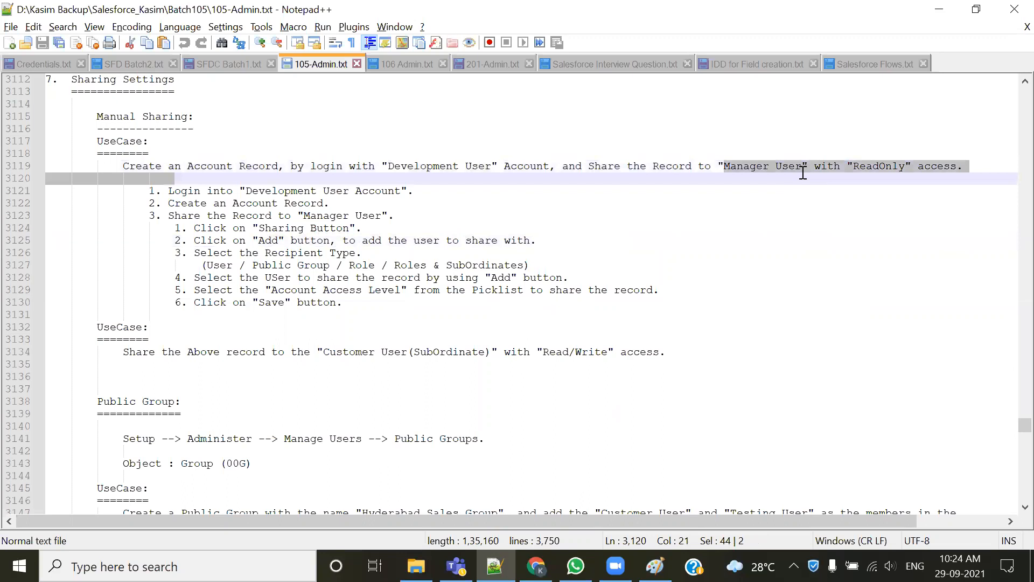
{"action": "left_click", "coordinate": [802, 206]}
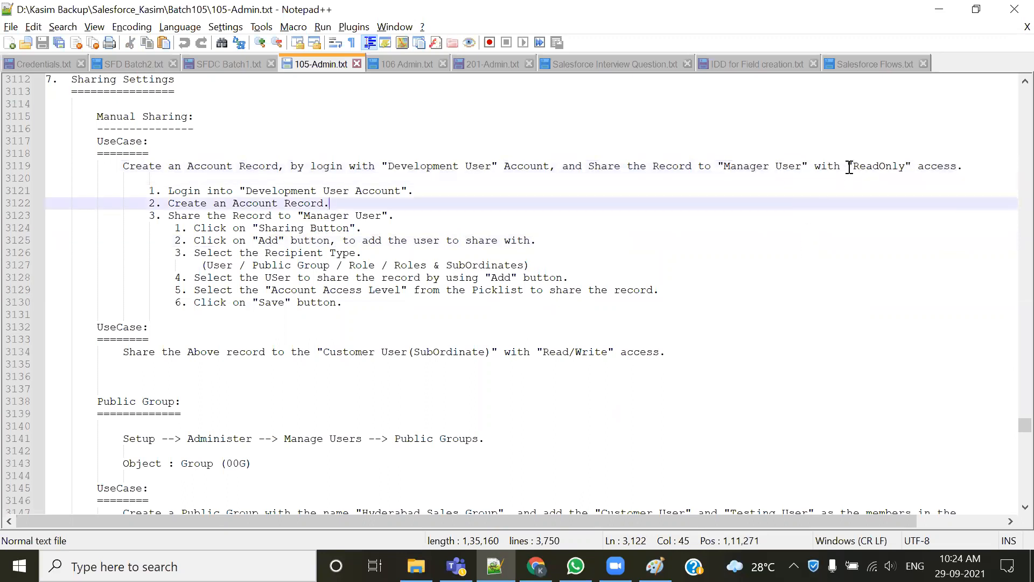
{"action": "left_click_drag", "start_coordinate": [849, 167], "coordinate": [905, 167]}
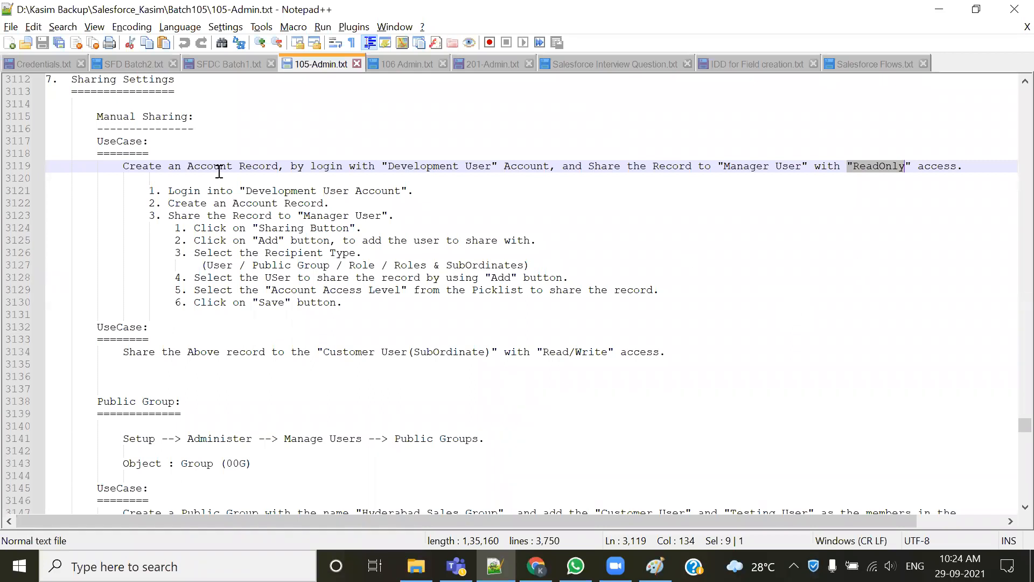
{"action": "left_click_drag", "start_coordinate": [156, 190], "coordinate": [391, 318]}
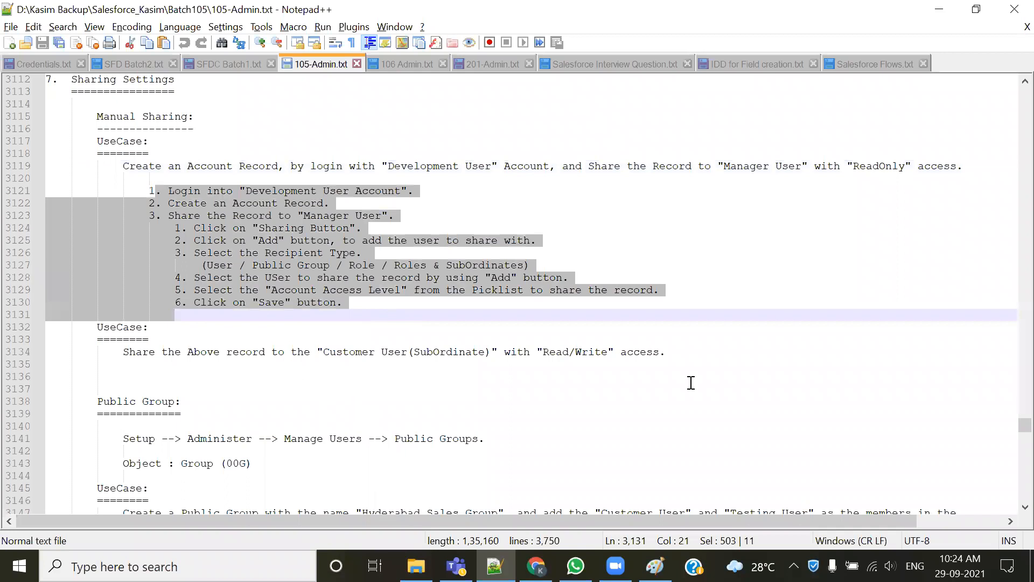
- Switch to Chrome, log in to Salesforce as the Development user and start a new account record
{"action": "left_click", "coordinate": [537, 566]}
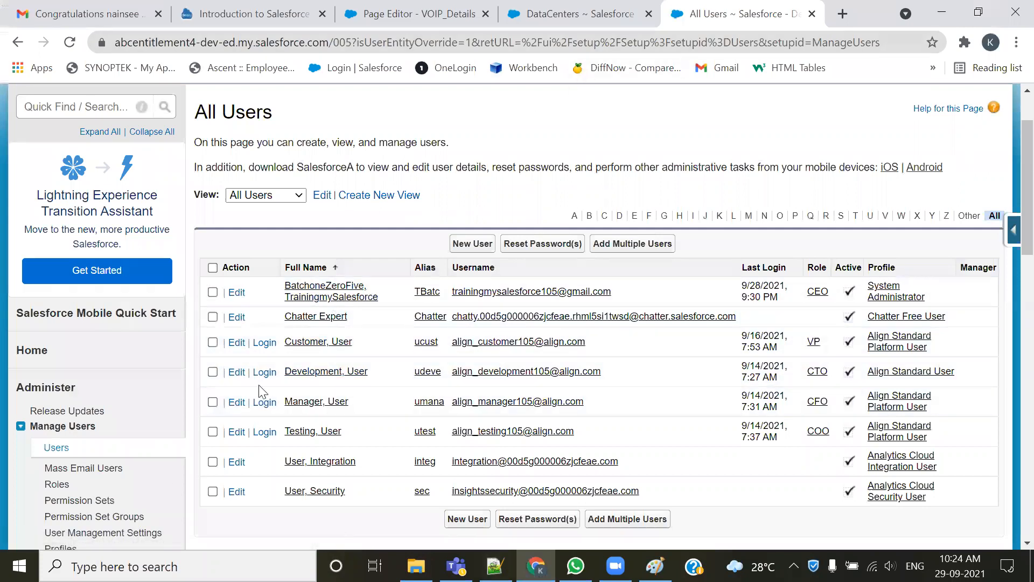
{"action": "left_click", "coordinate": [264, 372]}
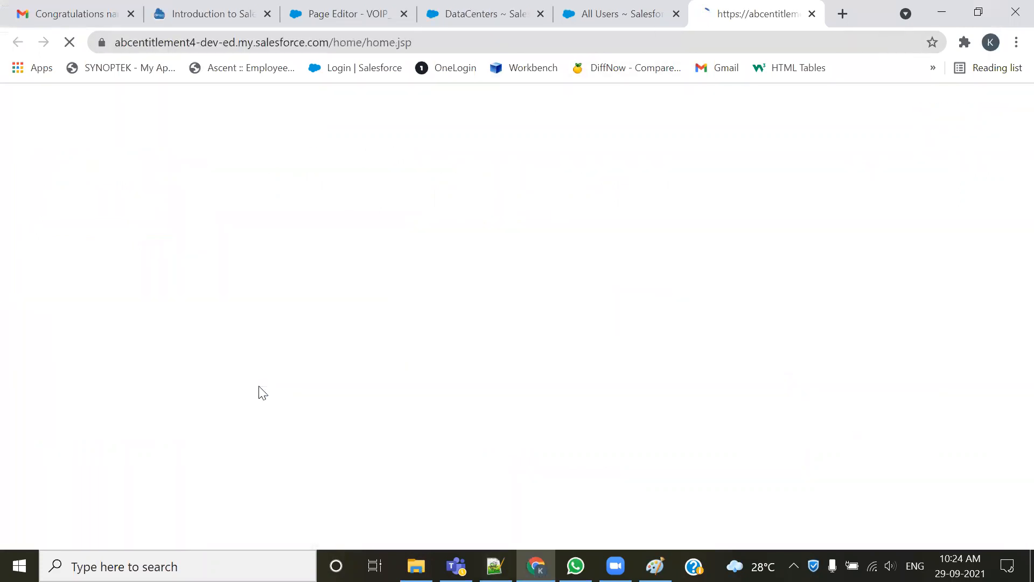
{"action": "left_click", "coordinate": [256, 169]}
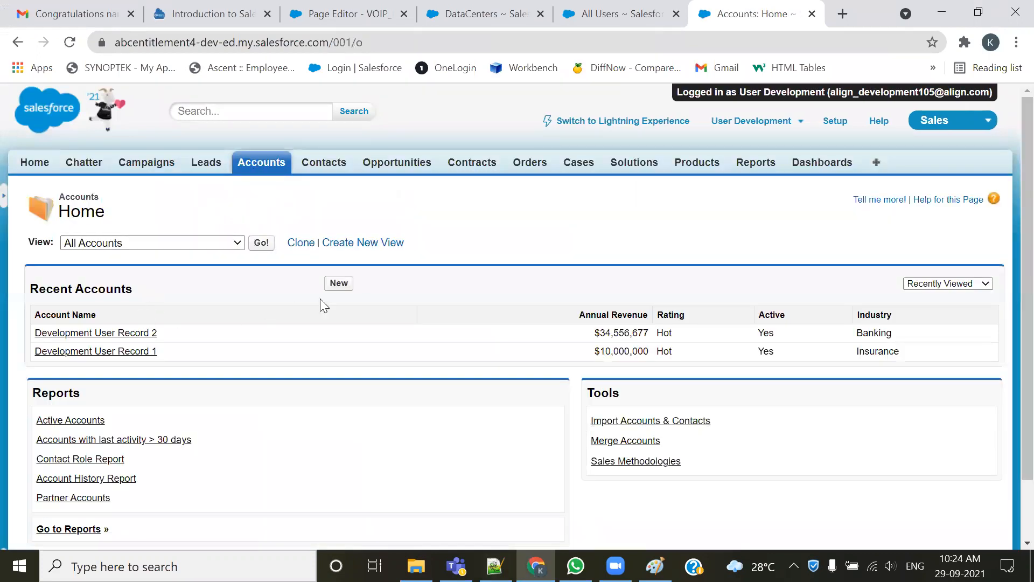
{"action": "left_click", "coordinate": [338, 284]}
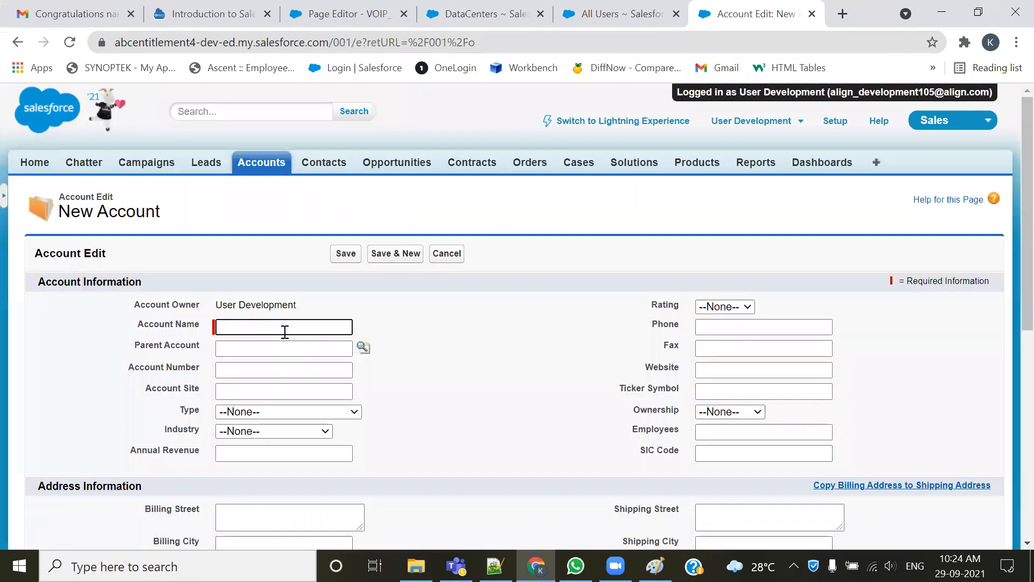
- Name the account User Development Account Record 3, with type Customer - Direct and industry Banking
{"action": "type", "text": "User Development Account"}
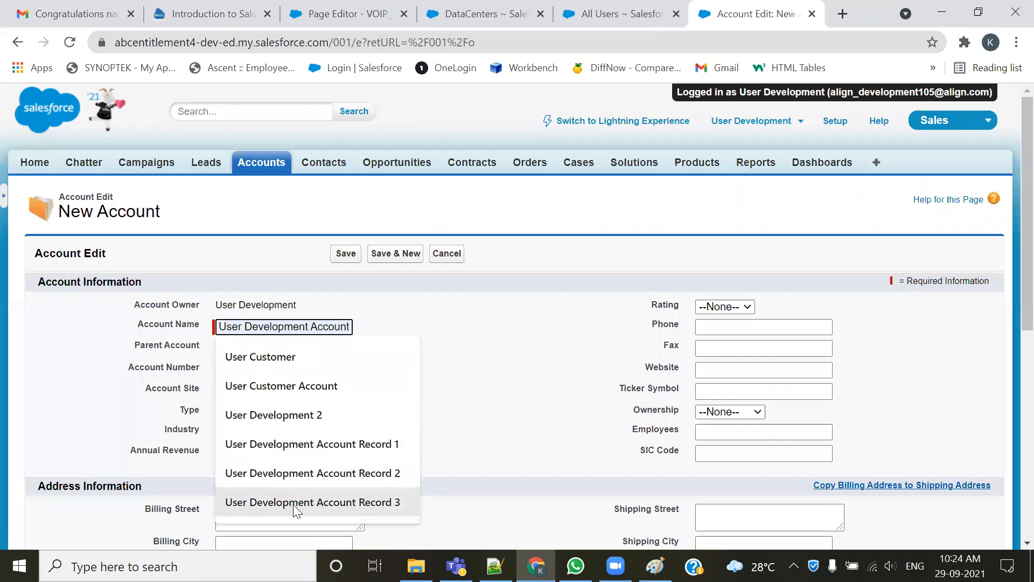
{"action": "left_click", "coordinate": [293, 502]}
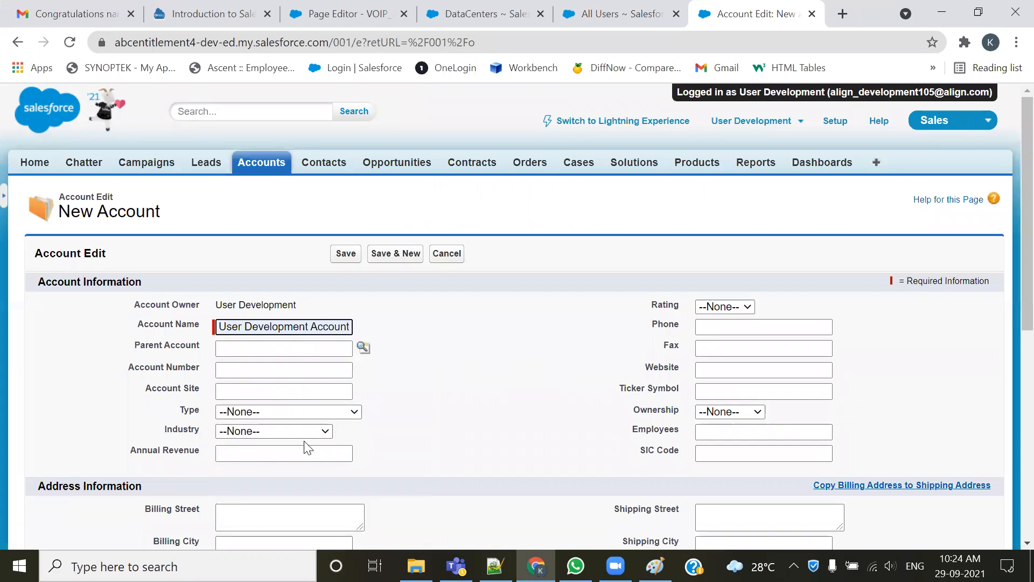
{"action": "left_click", "coordinate": [315, 416]}
{"action": "left_click", "coordinate": [278, 451]}
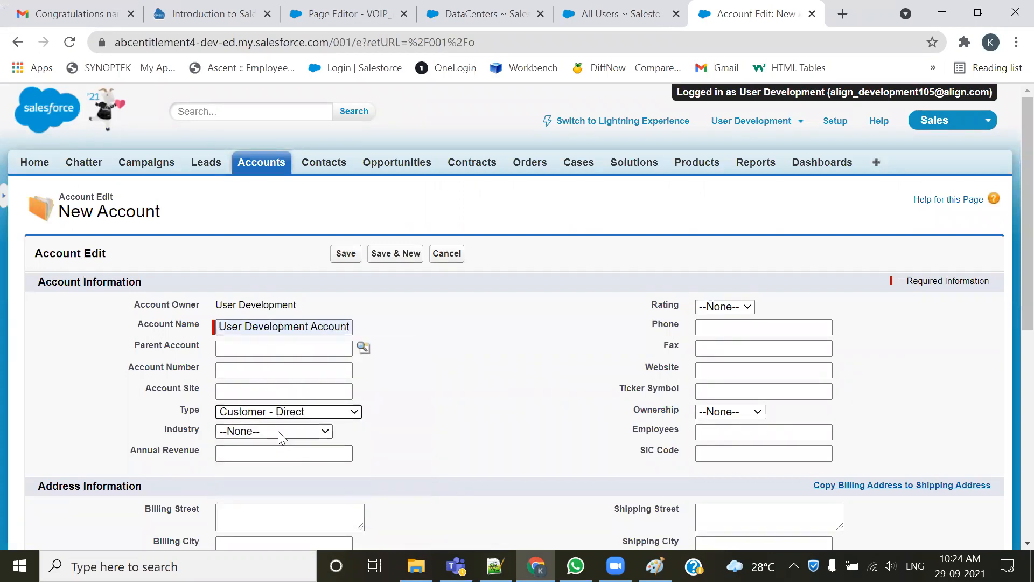
{"action": "left_click", "coordinate": [278, 430]}
{"action": "scroll", "coordinate": [264, 297], "scroll_direction": "down", "scroll_amount": 1}
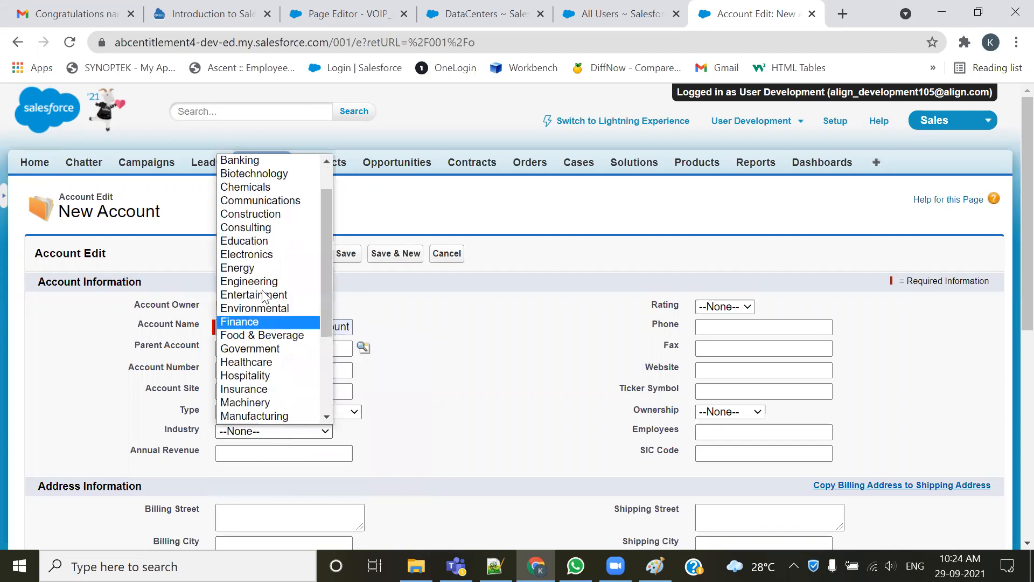
{"action": "left_click", "coordinate": [275, 160]}
- Set the new account's rating to Hot and ownership to Public, and fill in its phone number
{"action": "left_click", "coordinate": [725, 307]}
{"action": "left_click", "coordinate": [712, 332]}
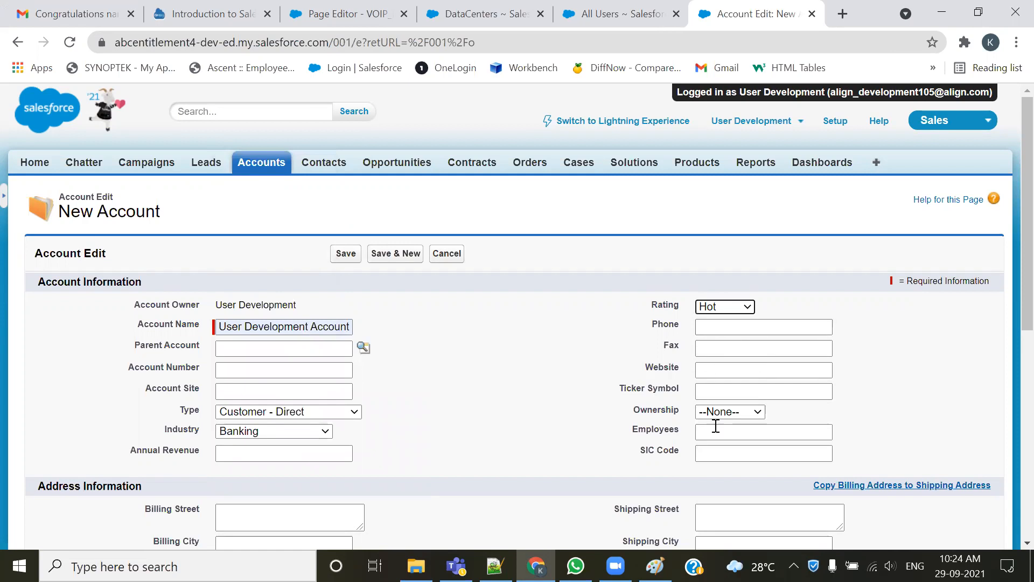
{"action": "left_click", "coordinate": [718, 412]}
{"action": "left_click", "coordinate": [715, 439]}
{"action": "left_click", "coordinate": [727, 328]}
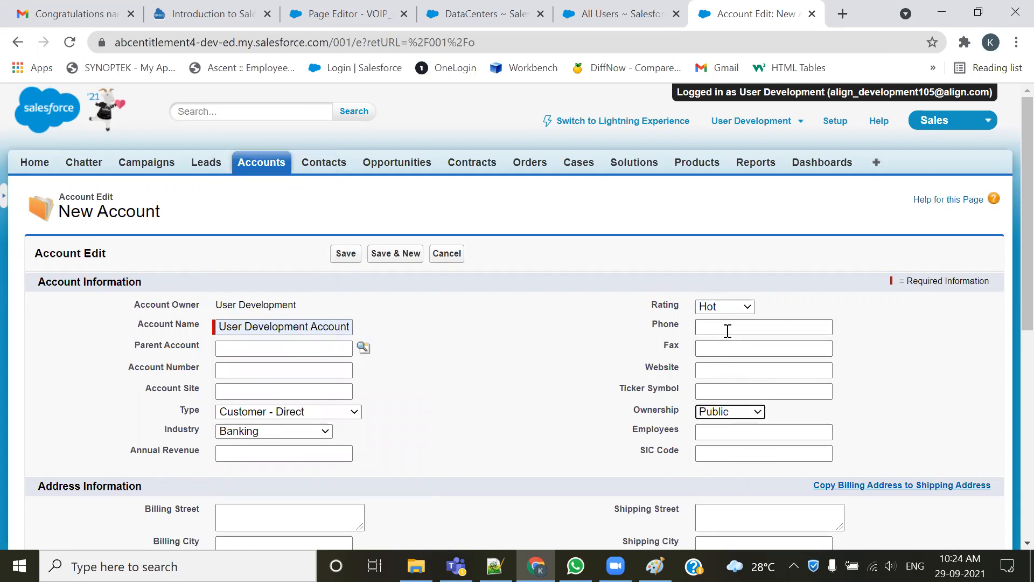
{"action": "type", "text": "77"}
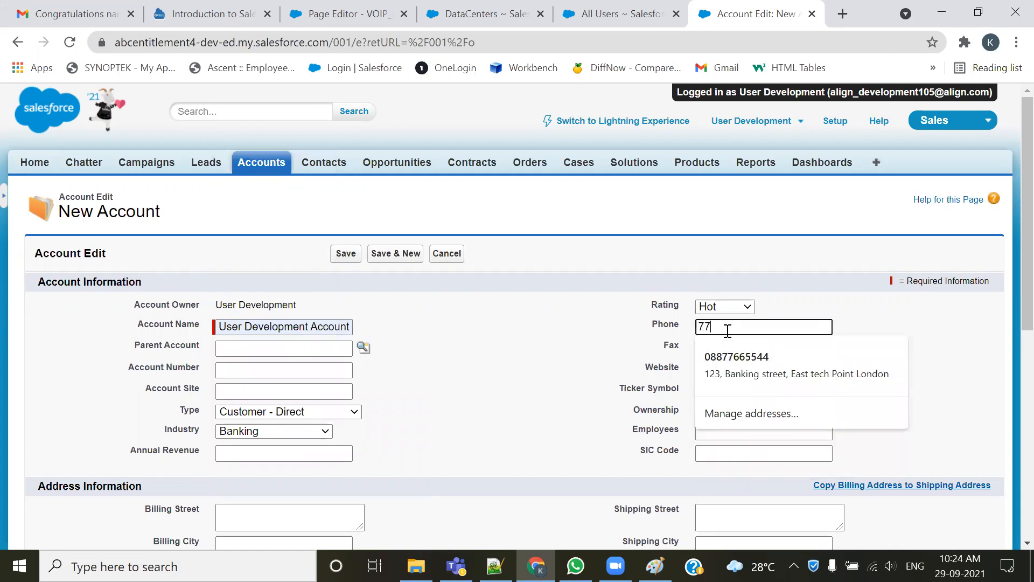
{"action": "type", "text": "66554433"}
- Set the account's customer priority to High and its Active value to Yes
{"action": "scroll", "coordinate": [660, 391], "scroll_direction": "down", "scroll_amount": 6}
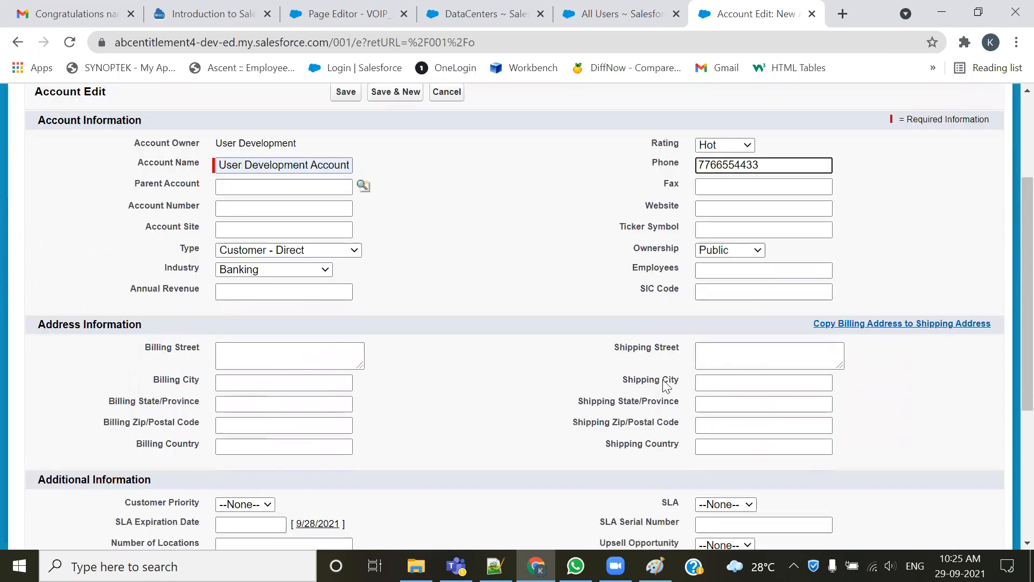
{"action": "left_click", "coordinate": [252, 346]}
{"action": "left_click", "coordinate": [247, 370]}
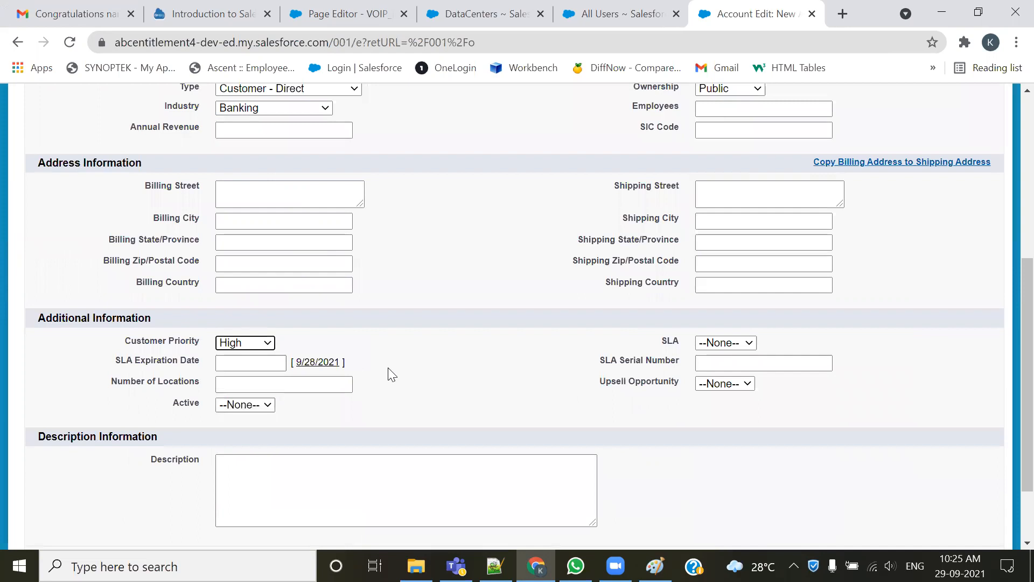
{"action": "left_click", "coordinate": [268, 405]}
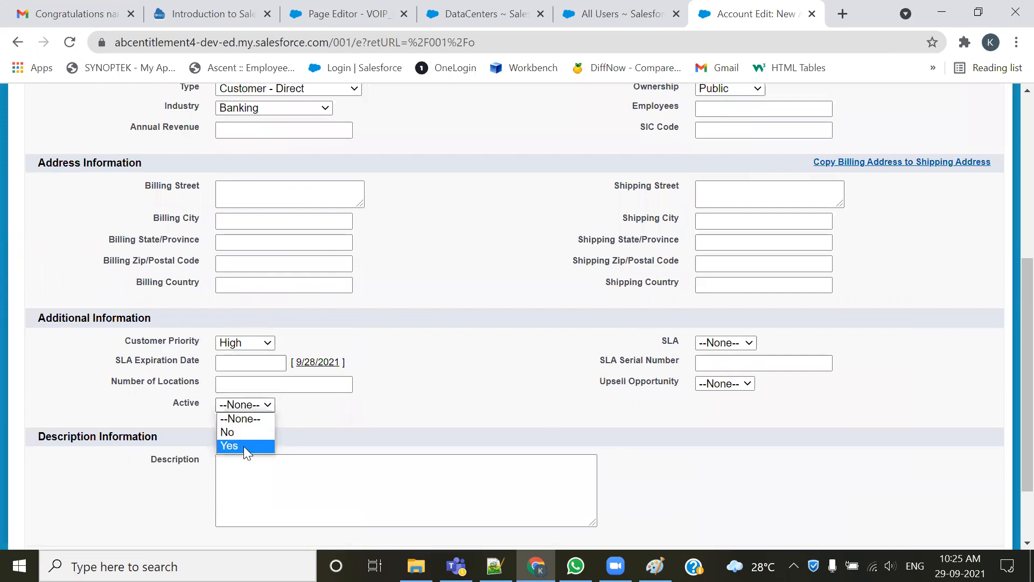
{"action": "left_click", "coordinate": [244, 446]}
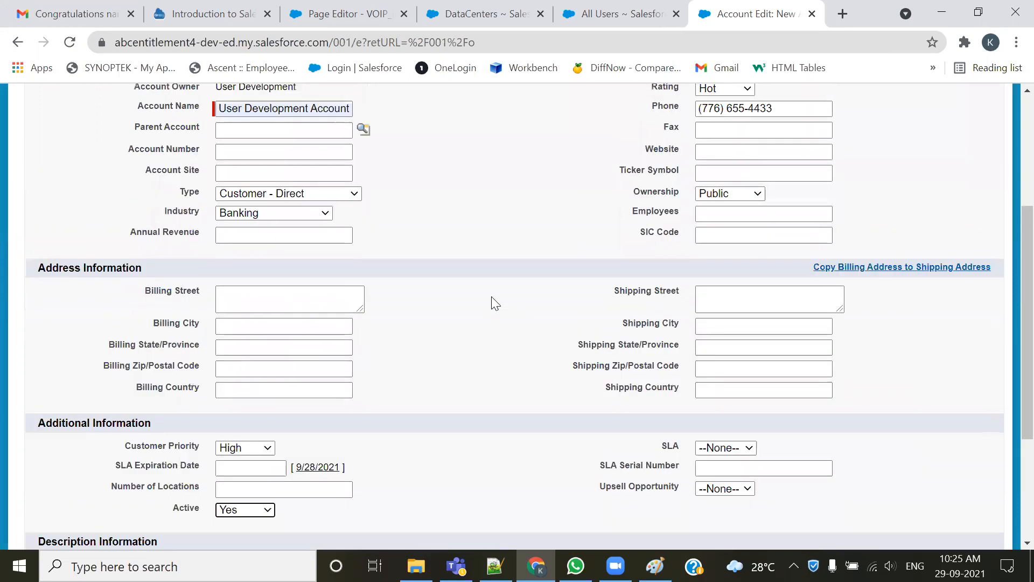
- Enter 10000000 as the annual revenue and save the new account
{"action": "scroll", "coordinate": [491, 298], "scroll_direction": "up", "scroll_amount": 3}
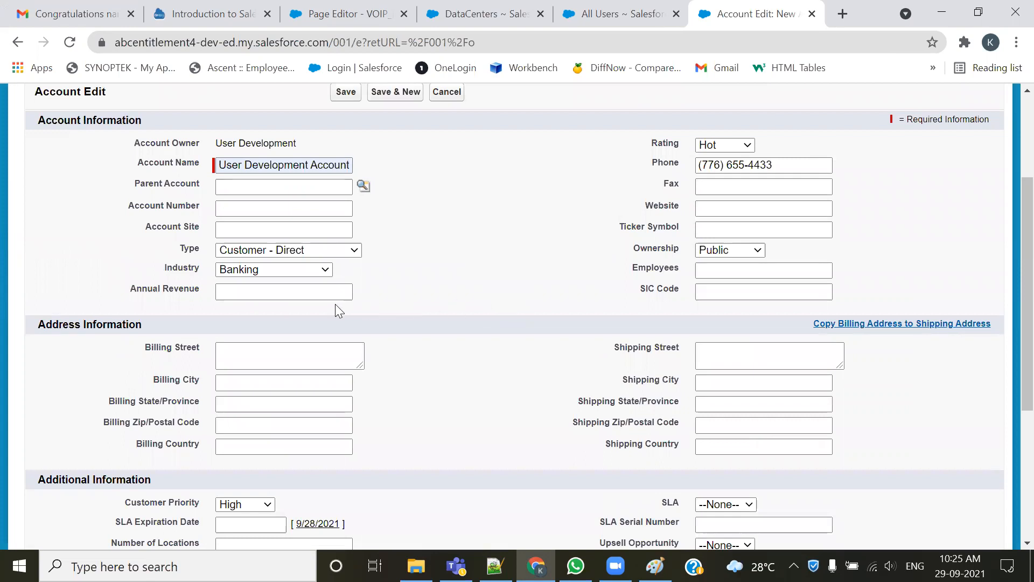
{"action": "left_click", "coordinate": [312, 292]}
{"action": "left_click", "coordinate": [303, 327]}
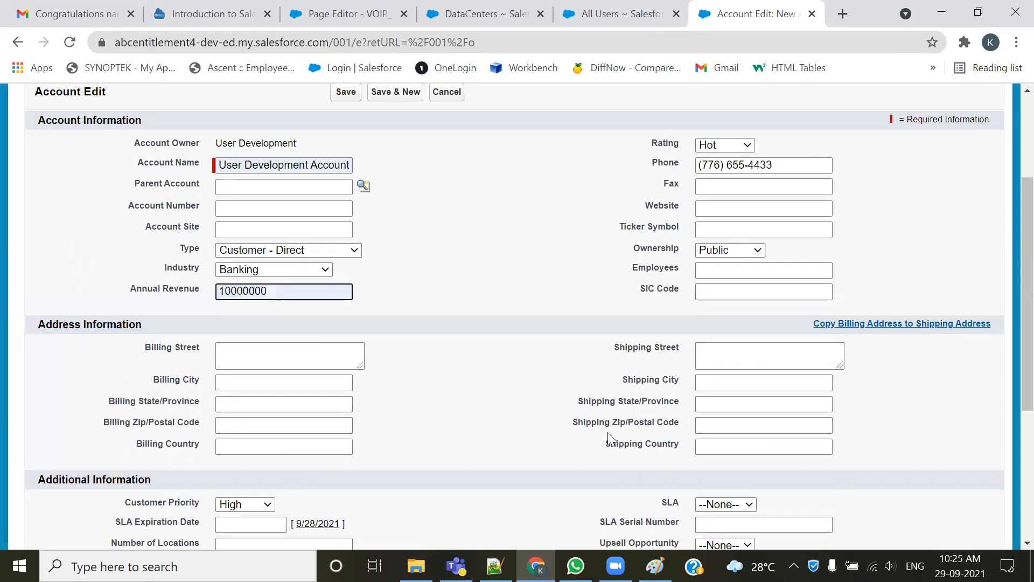
{"action": "left_click", "coordinate": [346, 92]}
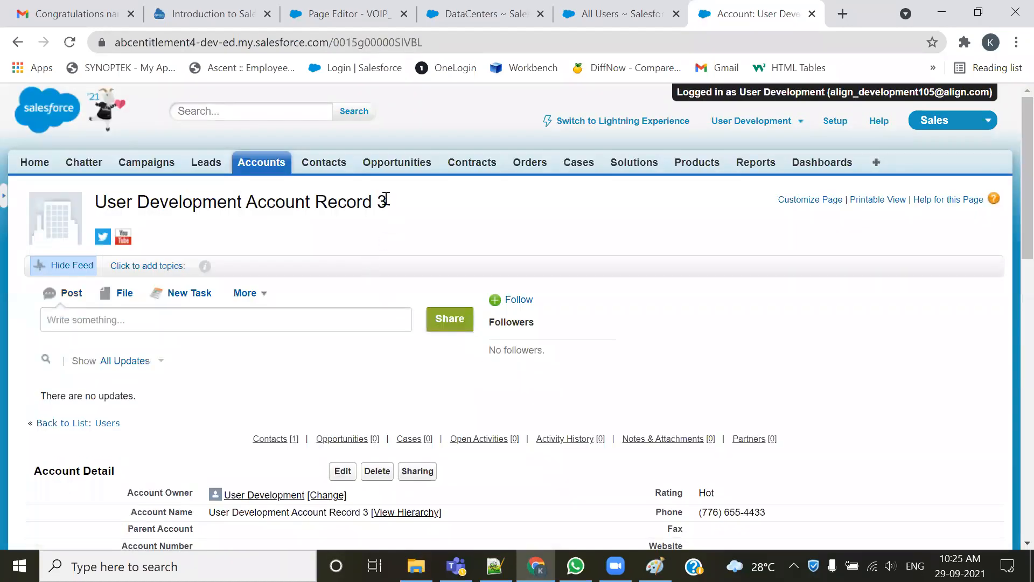
- Edit the saved account, shorten its name to User Development Record 3, and save the change
{"action": "left_click_drag", "start_coordinate": [386, 199], "coordinate": [316, 203]}
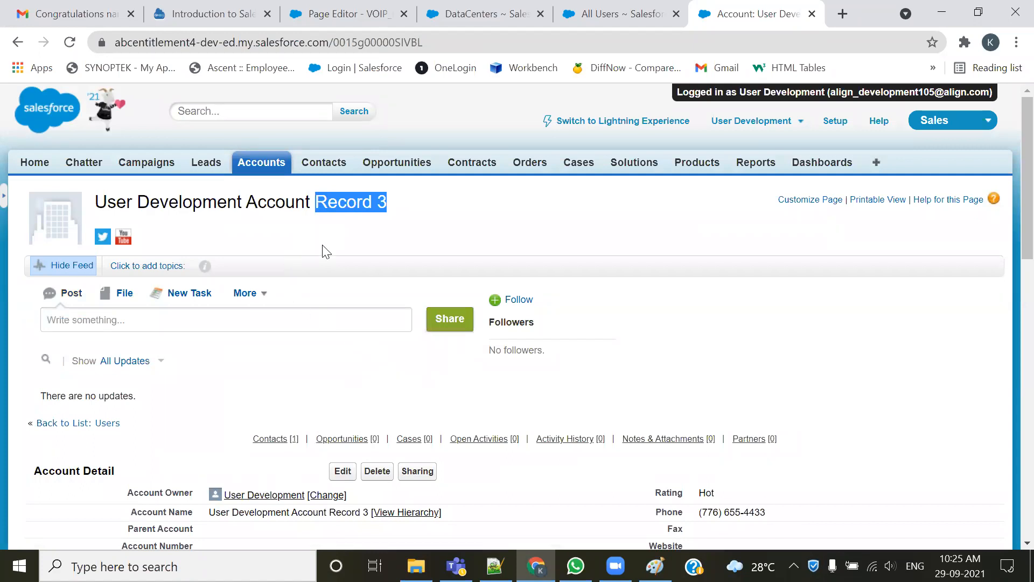
{"action": "scroll", "coordinate": [315, 334], "scroll_direction": "down", "scroll_amount": 1}
{"action": "left_click", "coordinate": [343, 394]}
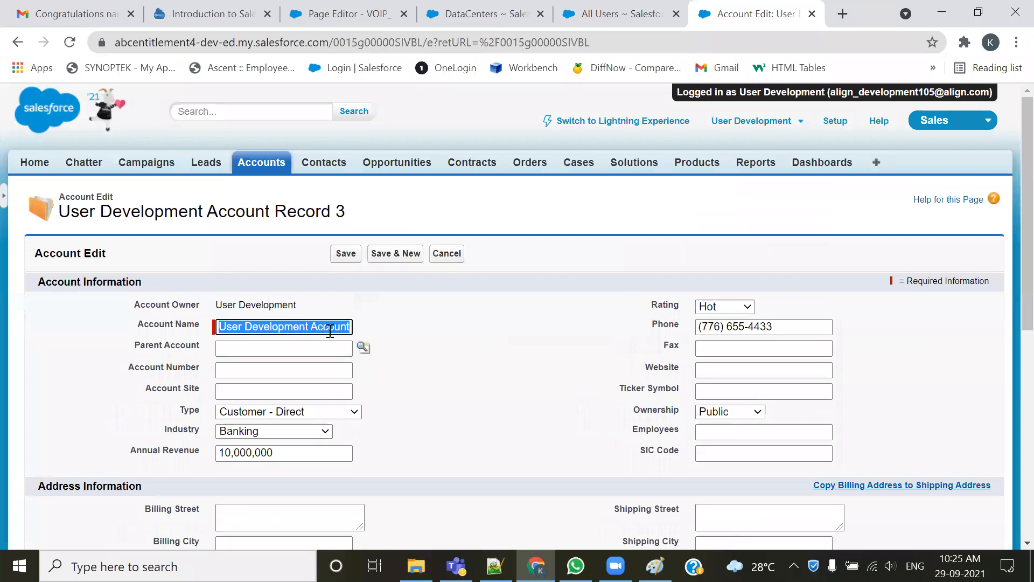
{"action": "left_click", "coordinate": [330, 329]}
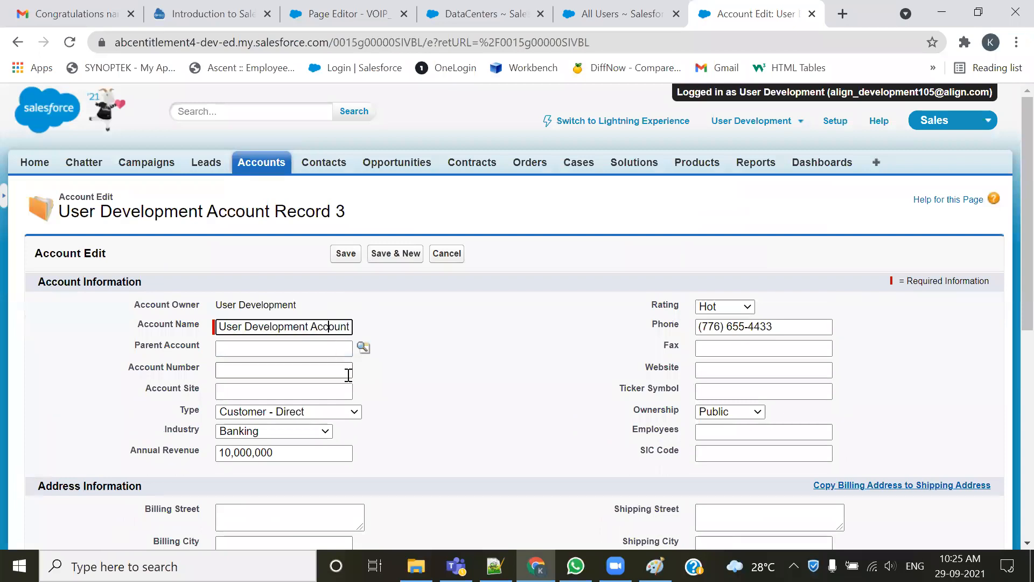
{"action": "key", "text": "Right"}
{"action": "key", "text": "Right"}
{"action": "key", "text": "BackSpace"}
{"action": "key", "text": "BackSpace"}
{"action": "key", "text": "BackSpace"}
{"action": "key", "text": "BackSpace"}
{"action": "key", "text": "BackSpace"}
{"action": "key", "text": "BackSpace"}
{"action": "key", "text": "BackSpace"}
{"action": "key", "text": "BackSpace"}
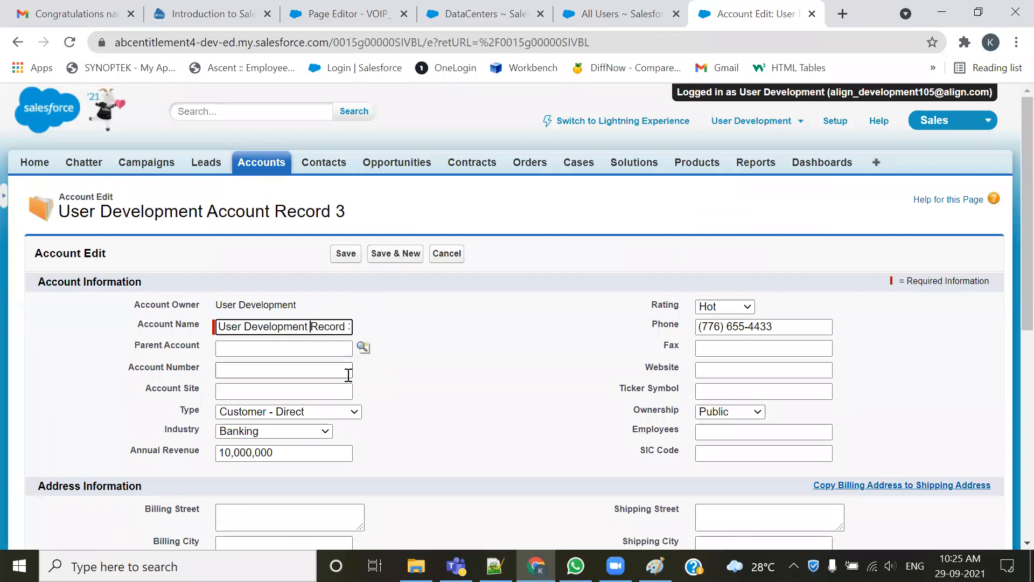
{"action": "left_click", "coordinate": [346, 255]}
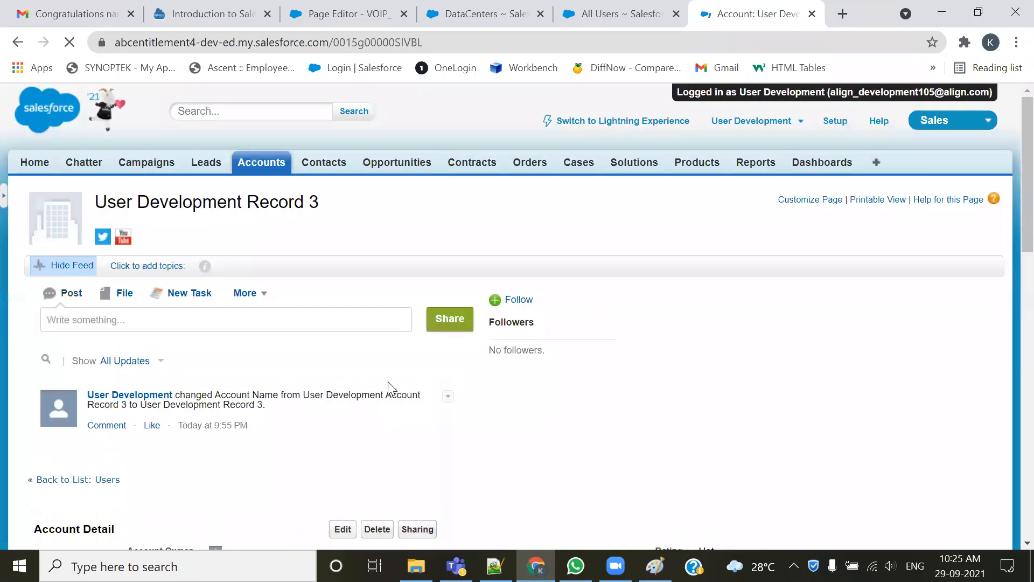
- Reopen User Development Record 3 from the recent accounts, log out of the Development user's session and close the duplicate users page
{"action": "left_click", "coordinate": [249, 166]}
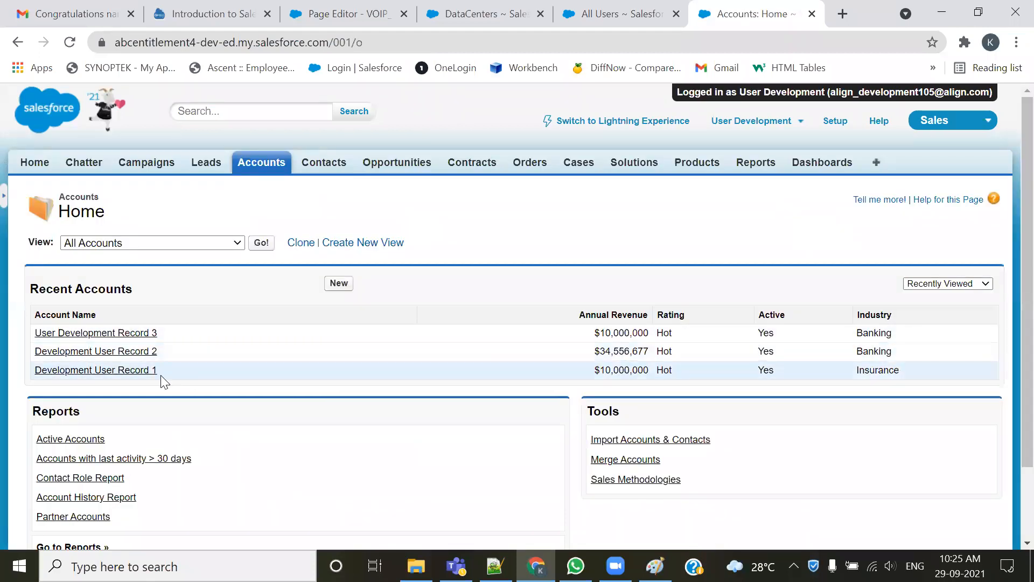
{"action": "left_click", "coordinate": [144, 334]}
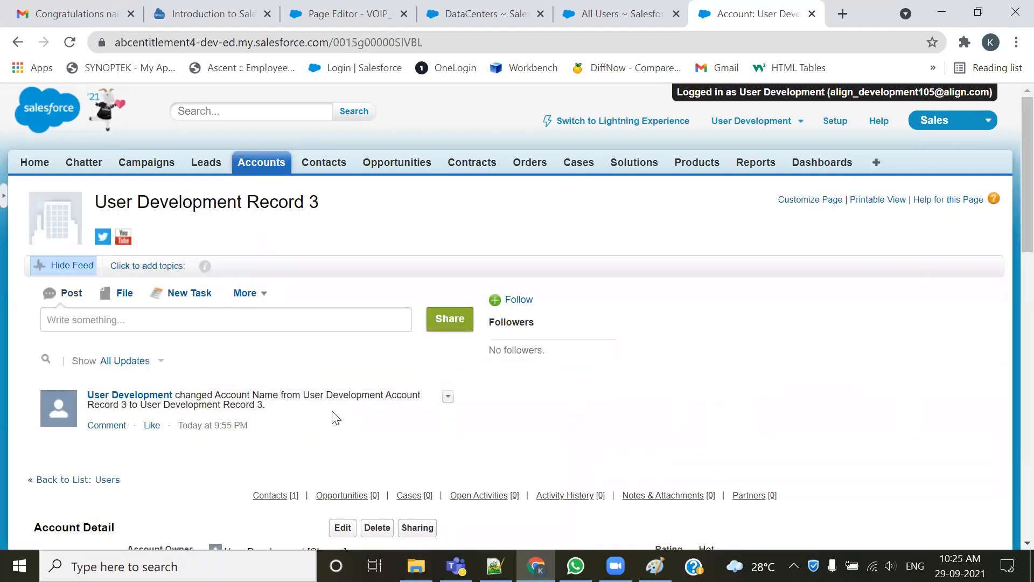
{"action": "left_click", "coordinate": [754, 120]}
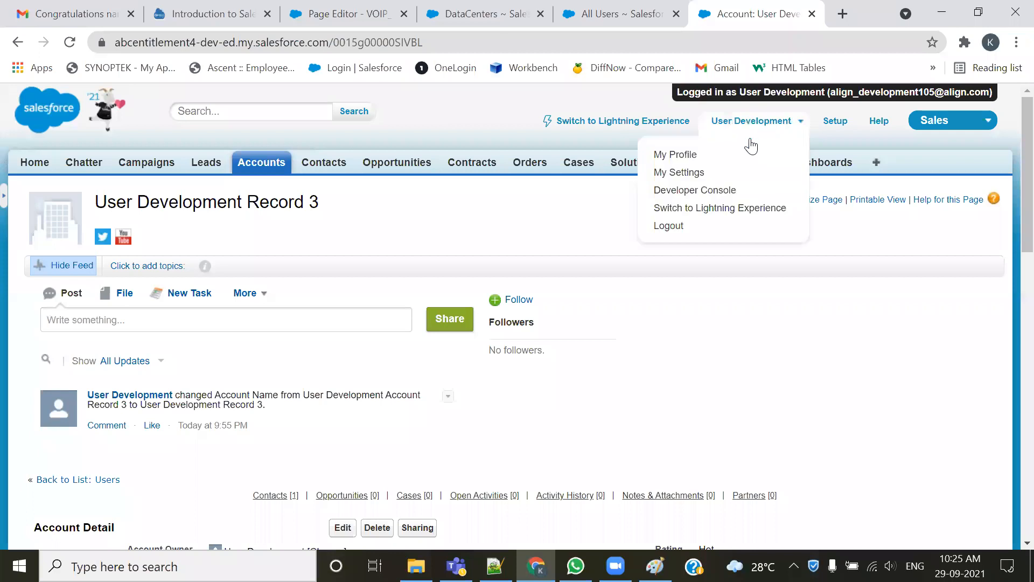
{"action": "left_click", "coordinate": [678, 224]}
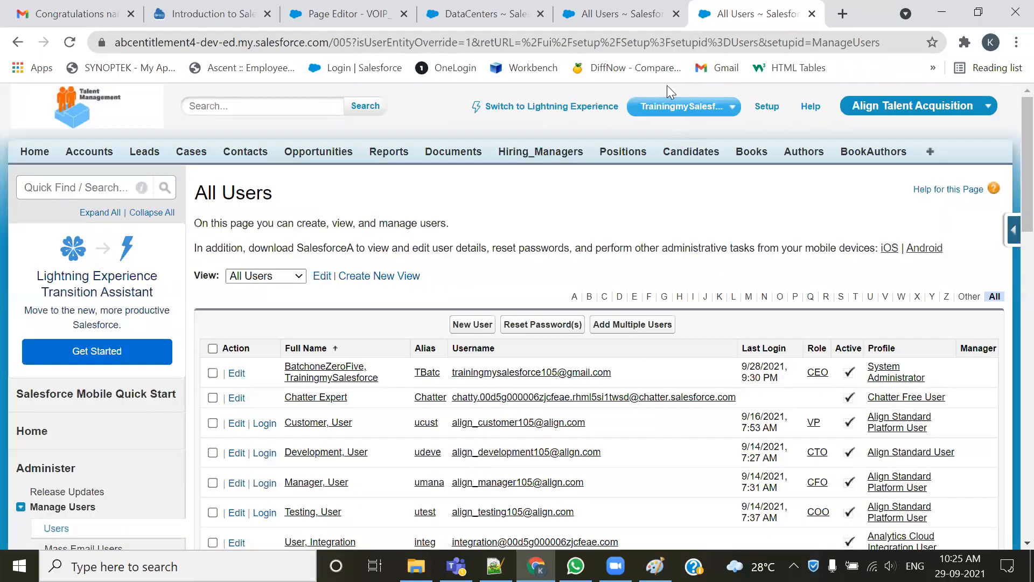
{"action": "left_click", "coordinate": [676, 14]}
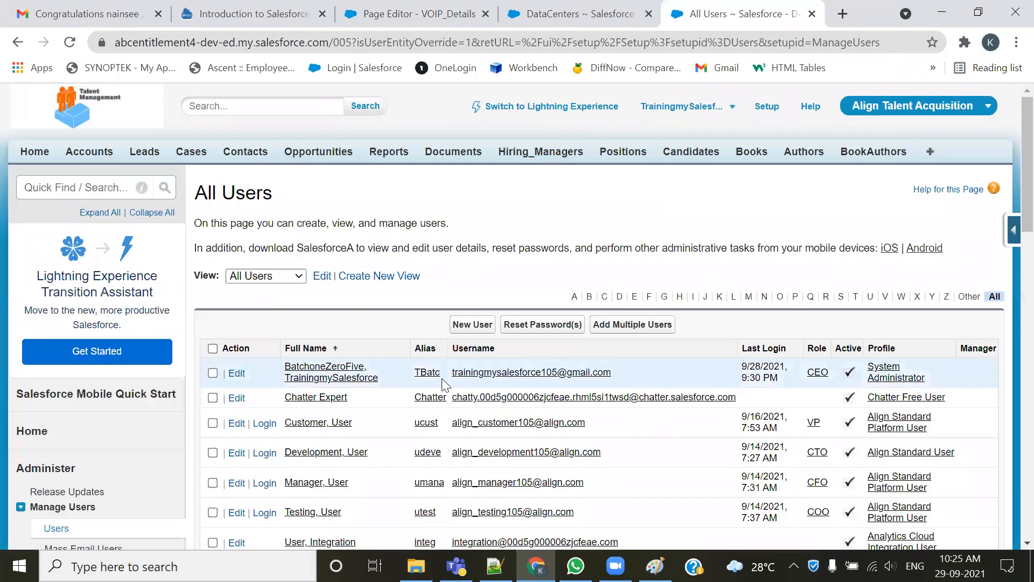
- As administrator, list All Accounts and filter by D and by U to check for the Development user's records
{"action": "left_click", "coordinate": [102, 156]}
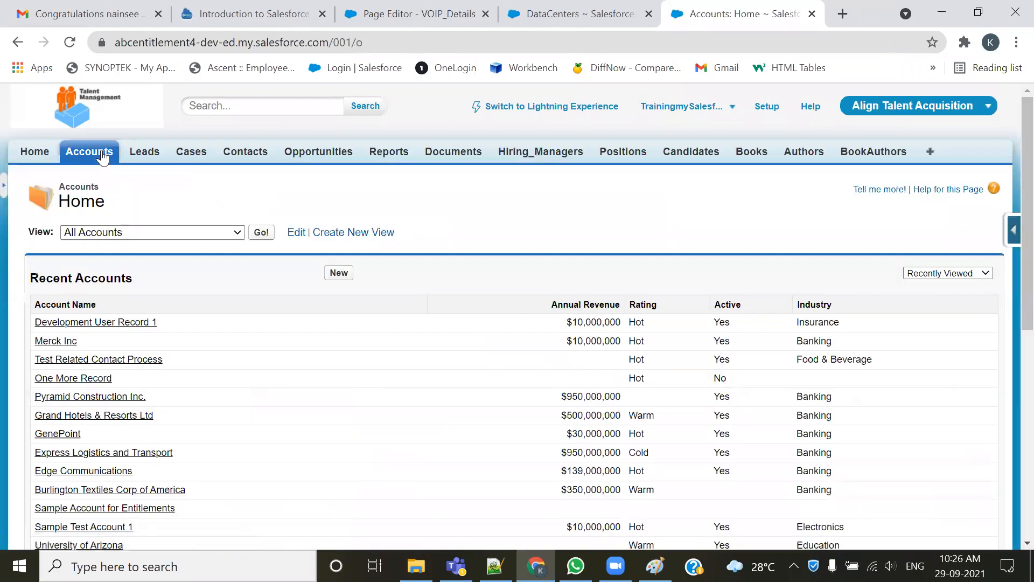
{"action": "left_click", "coordinate": [267, 235]}
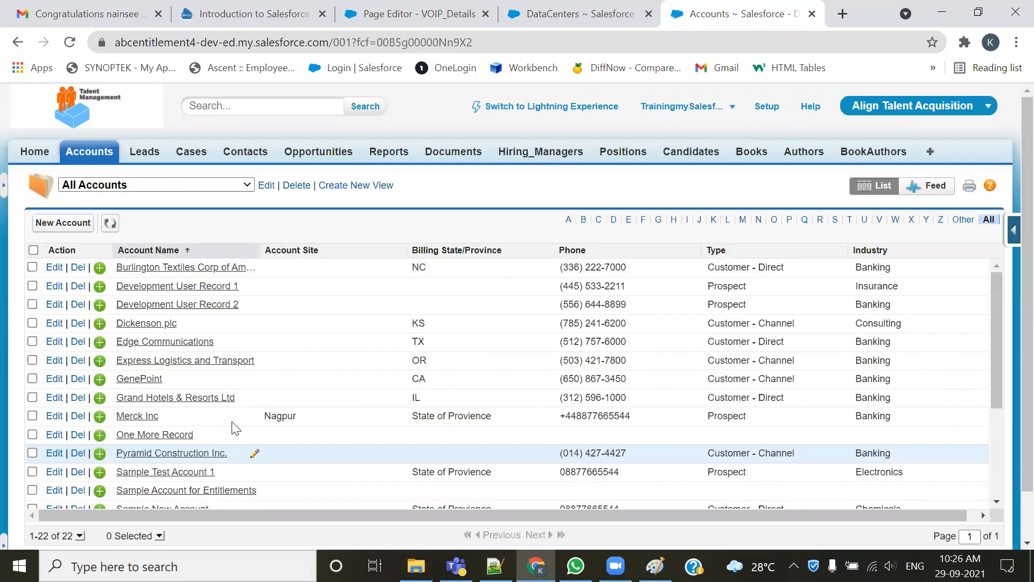
{"action": "left_click", "coordinate": [613, 220]}
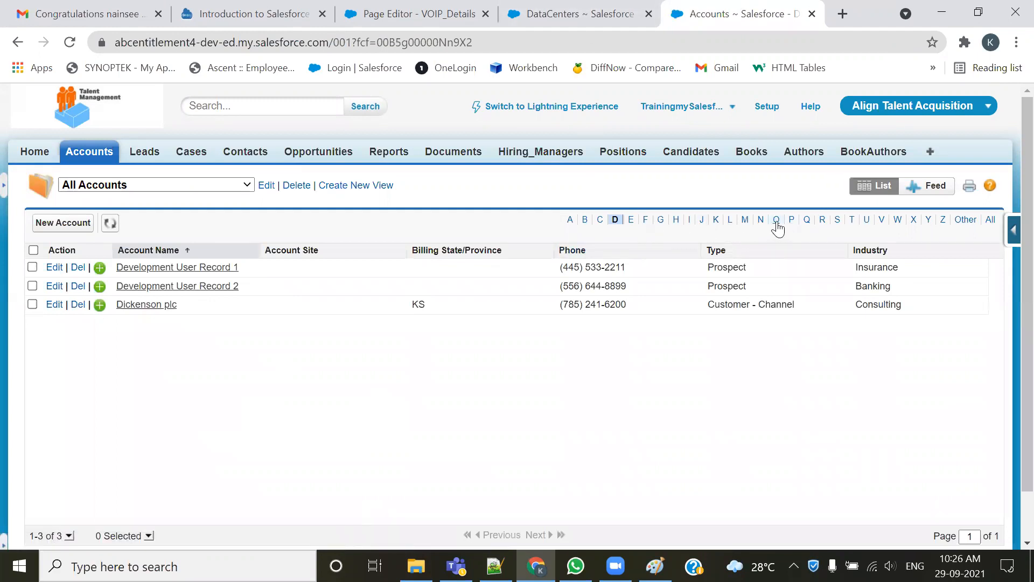
{"action": "left_click", "coordinate": [866, 221]}
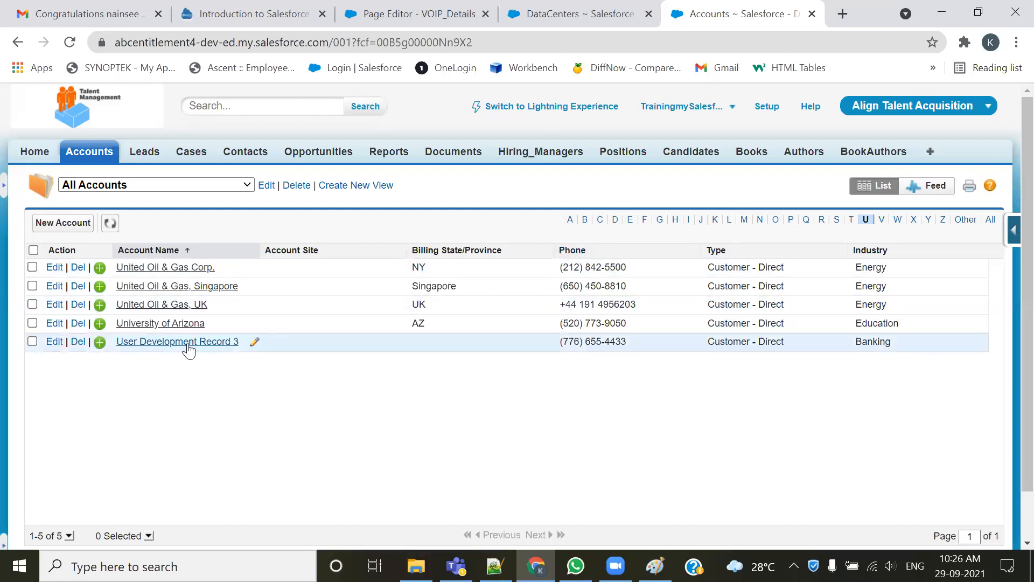
- Open the user list in Setup and log in as the Development user again
{"action": "left_click", "coordinate": [768, 106]}
{"action": "scroll", "coordinate": [189, 402], "scroll_direction": "down", "scroll_amount": 5}
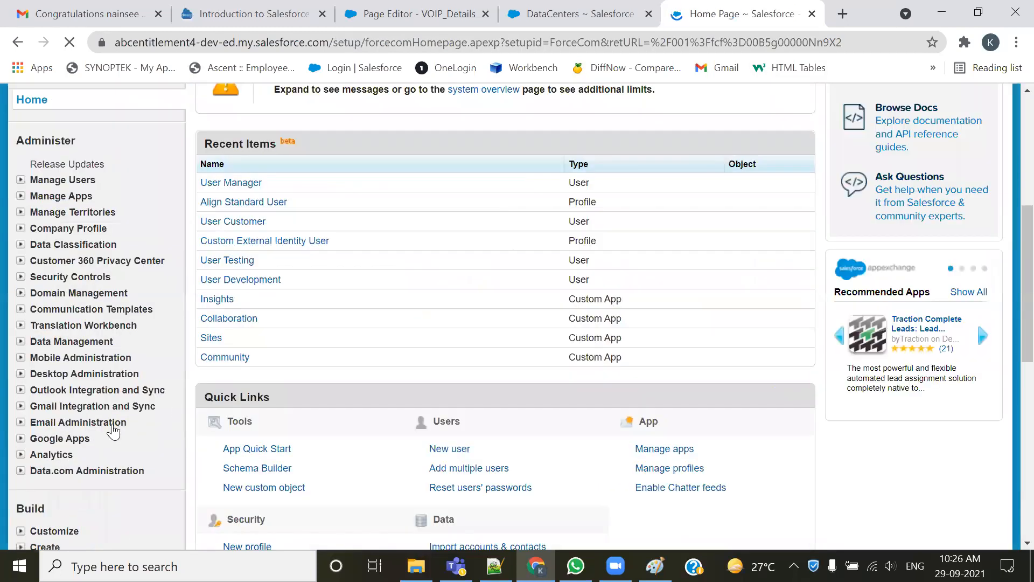
{"action": "left_click", "coordinate": [25, 180]}
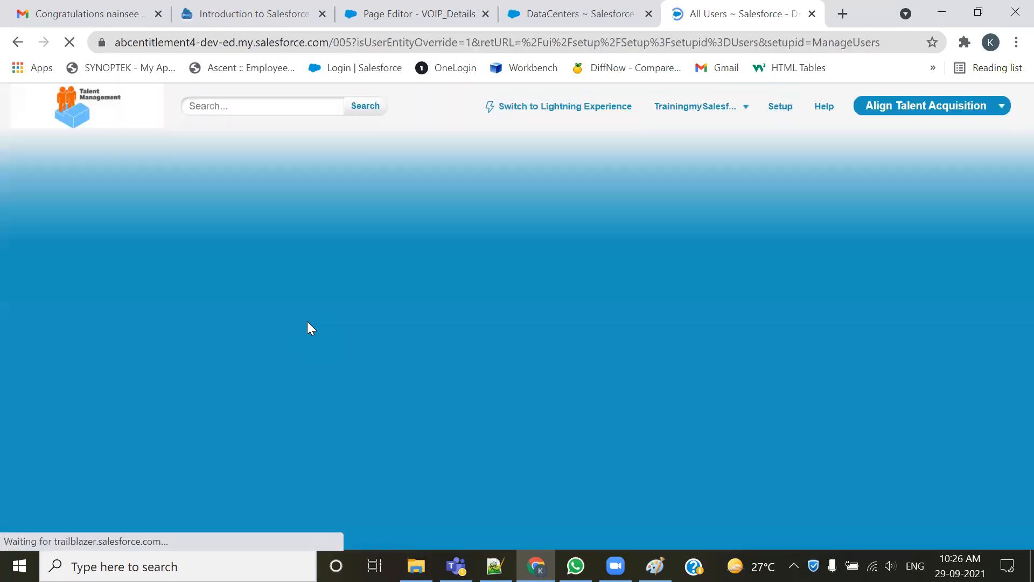
{"action": "scroll", "coordinate": [345, 430], "scroll_direction": "down", "scroll_amount": 1}
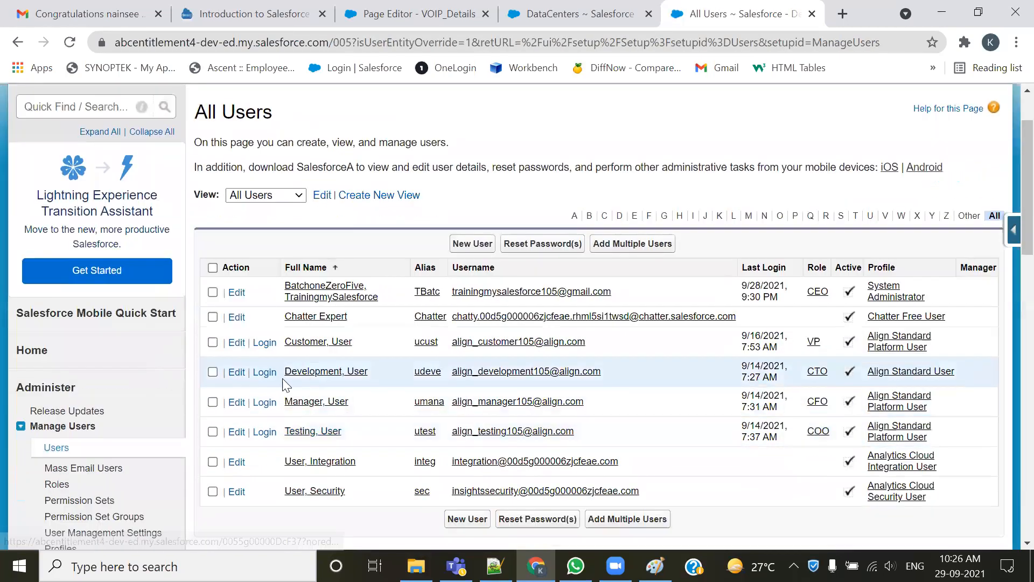
{"action": "left_click", "coordinate": [264, 372]}
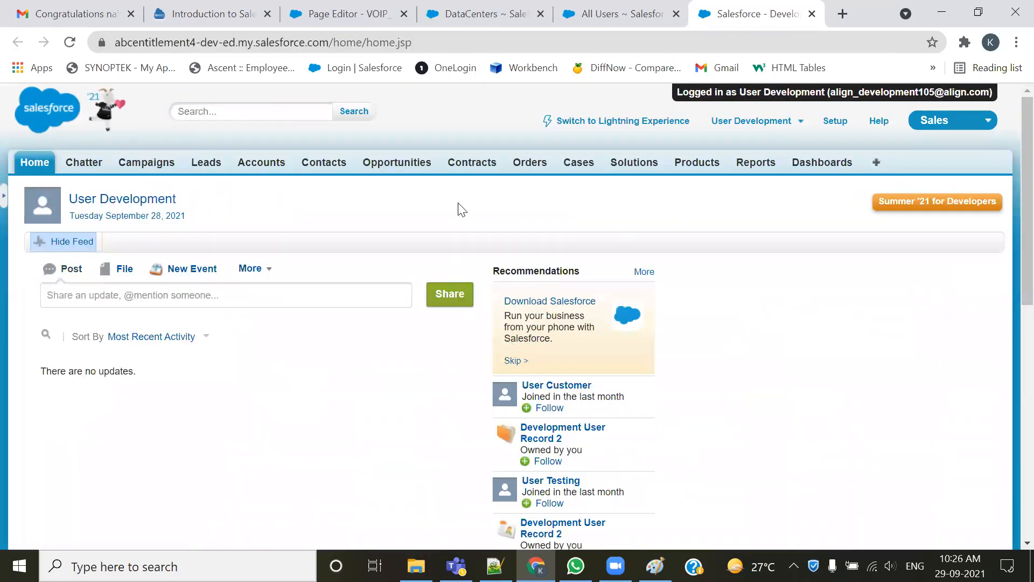
- Open User Development Record 3 from the recent accounts, rename it Development User Record 3, and save it
{"action": "left_click", "coordinate": [249, 163]}
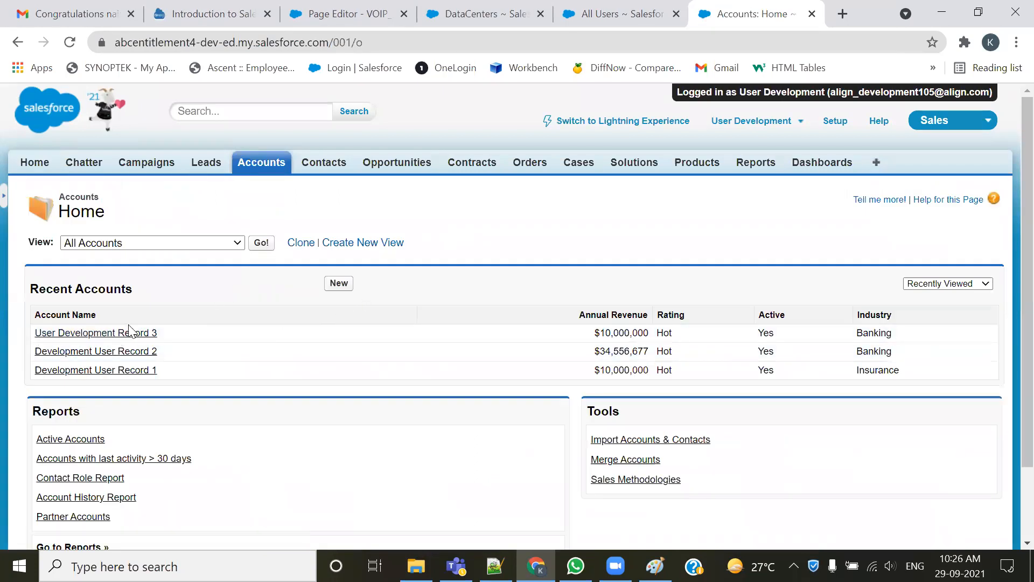
{"action": "left_click", "coordinate": [106, 334]}
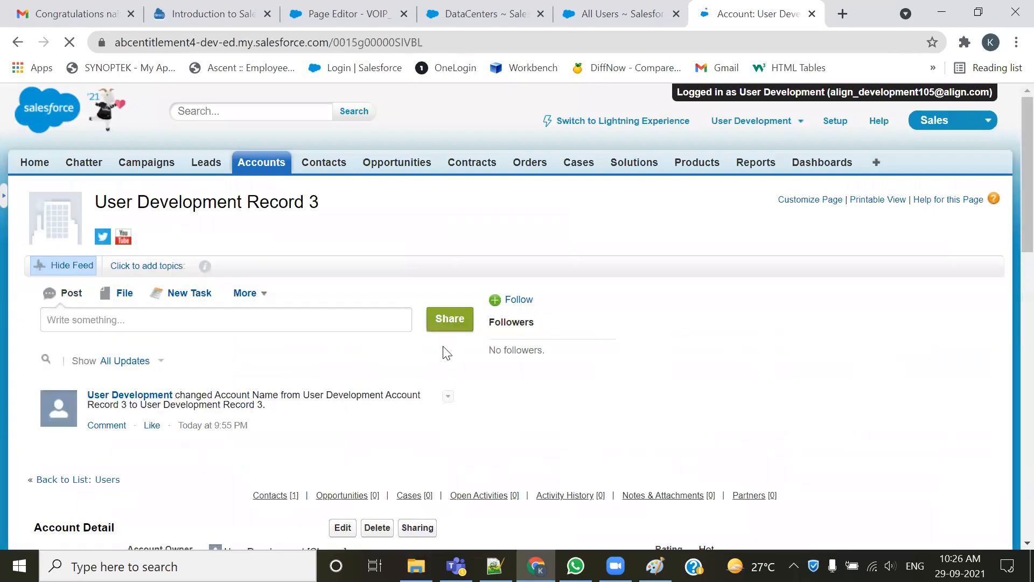
{"action": "scroll", "coordinate": [253, 366], "scroll_direction": "down", "scroll_amount": 4}
{"action": "left_click", "coordinate": [342, 285]}
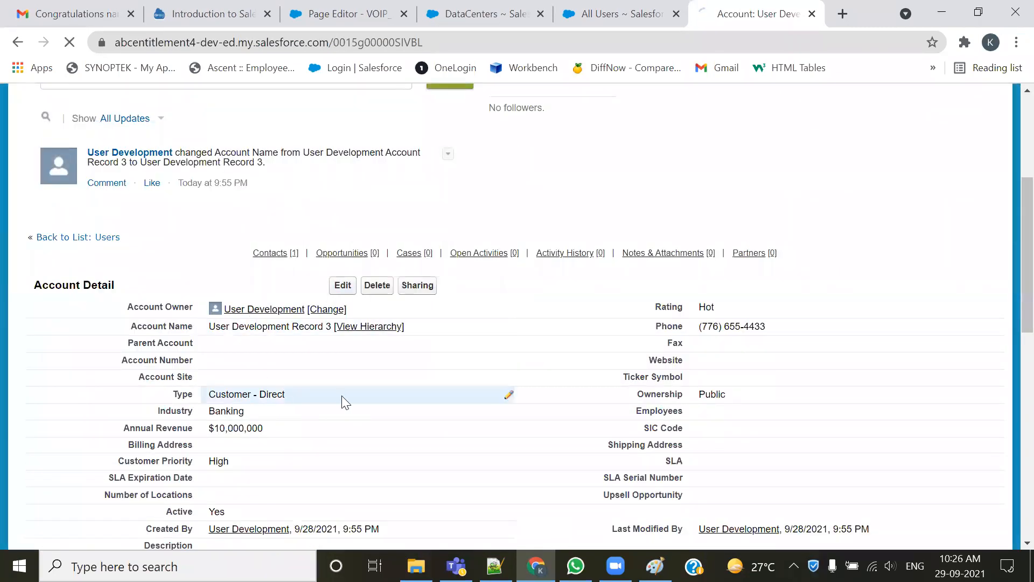
{"action": "left_click", "coordinate": [245, 327]}
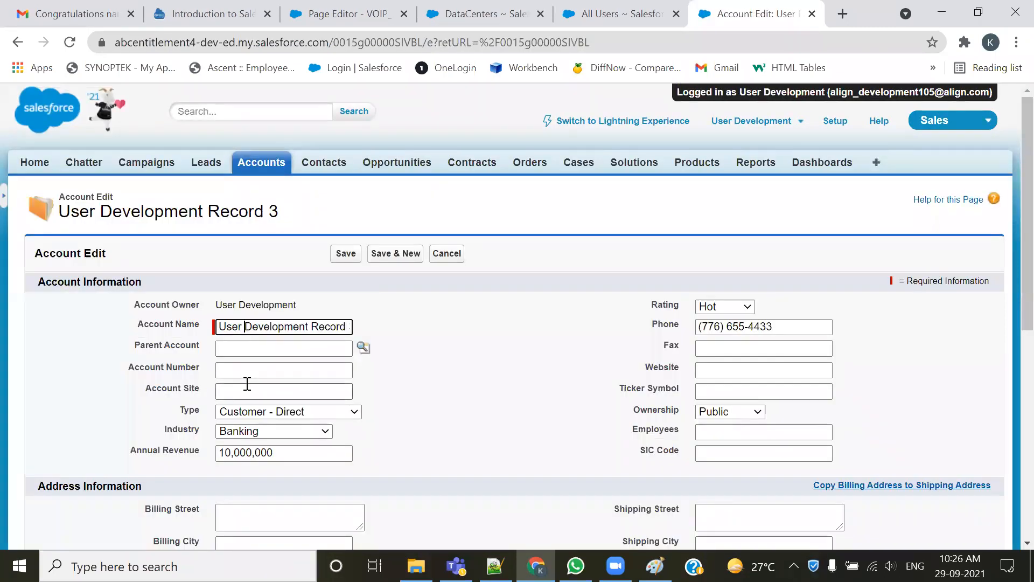
{"action": "key", "text": "shift+Left"}
{"action": "key", "text": "shift+Left"}
{"action": "key", "text": "shift+Left"}
{"action": "key", "text": "shift+Left"}
{"action": "key", "text": "BackSpace"}
{"action": "type", "text": "User"}
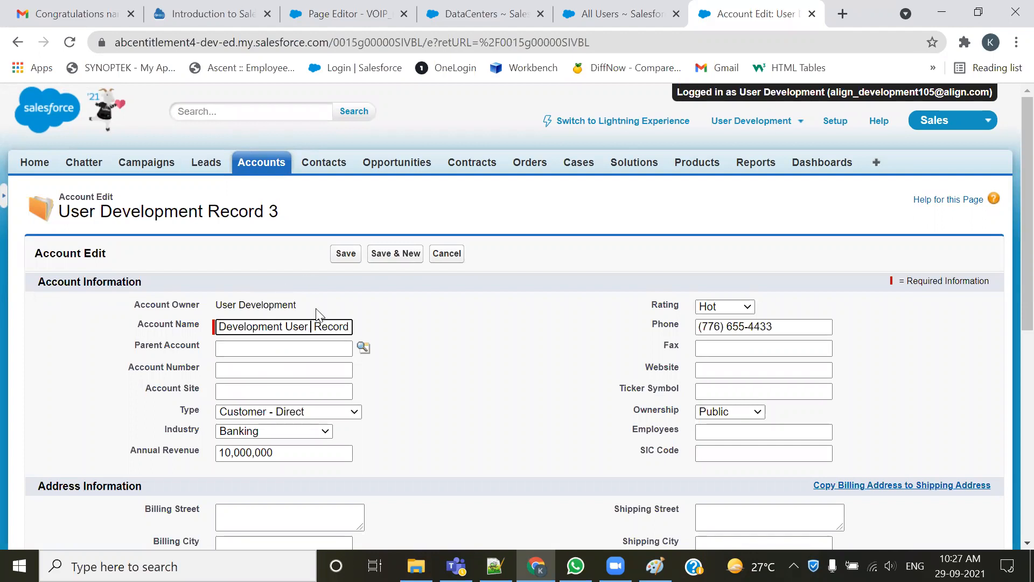
{"action": "key", "text": "Delete"}
{"action": "left_click", "coordinate": [338, 254]}
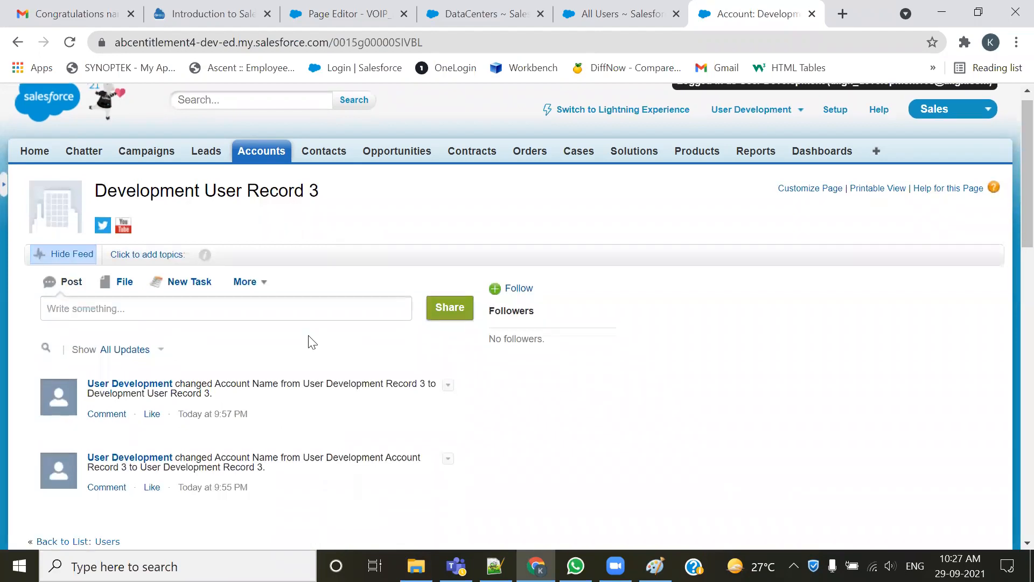
{"action": "scroll", "coordinate": [310, 340], "scroll_direction": "down", "scroll_amount": 3}
{"action": "scroll", "coordinate": [281, 295], "scroll_direction": "up", "scroll_amount": 3}
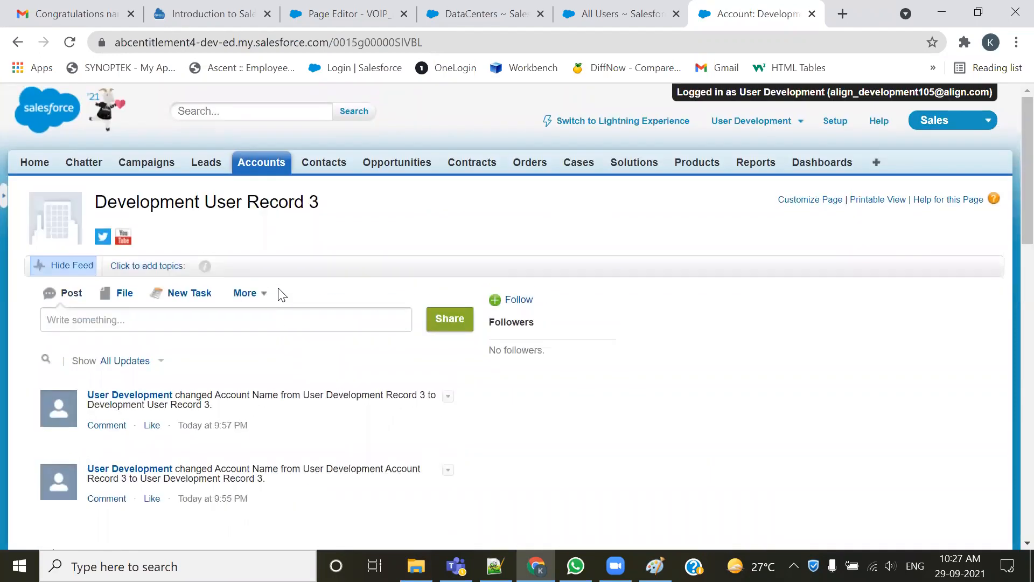
- Check the Development user's recent accounts, log out of that session and close the duplicate users page
{"action": "left_click", "coordinate": [262, 162]}
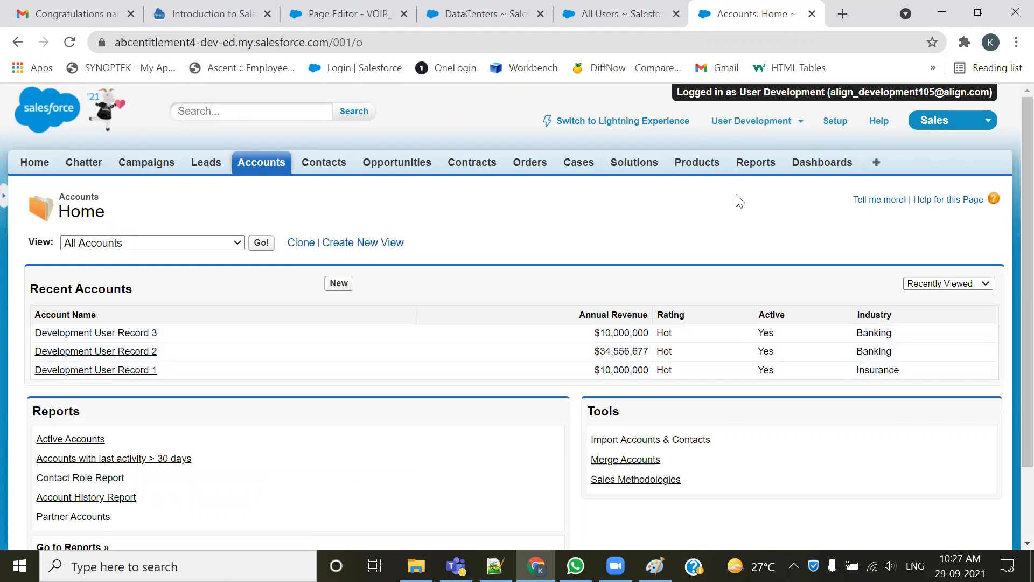
{"action": "left_click", "coordinate": [751, 121]}
{"action": "left_click", "coordinate": [668, 224]}
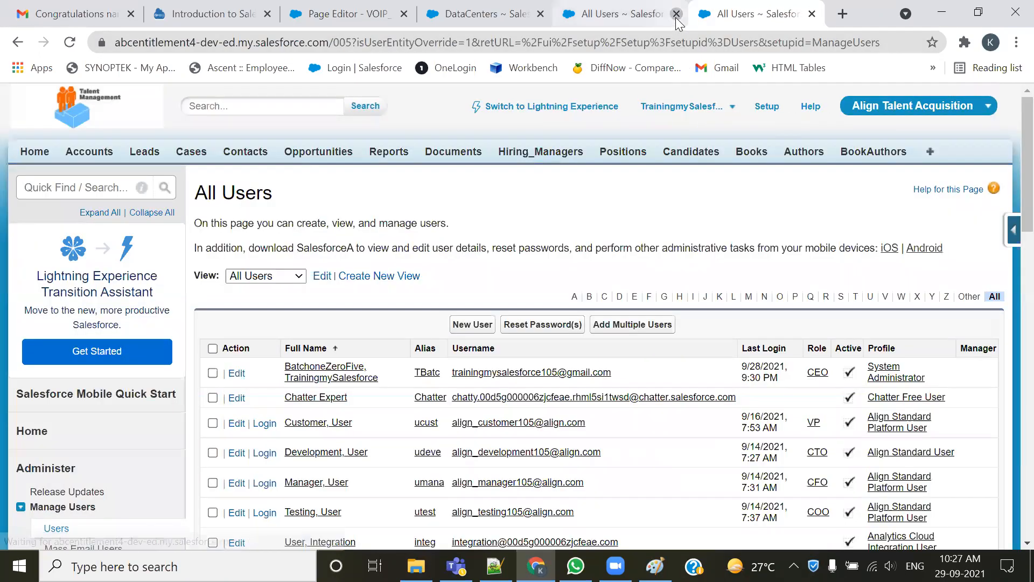
{"action": "left_click", "coordinate": [676, 14]}
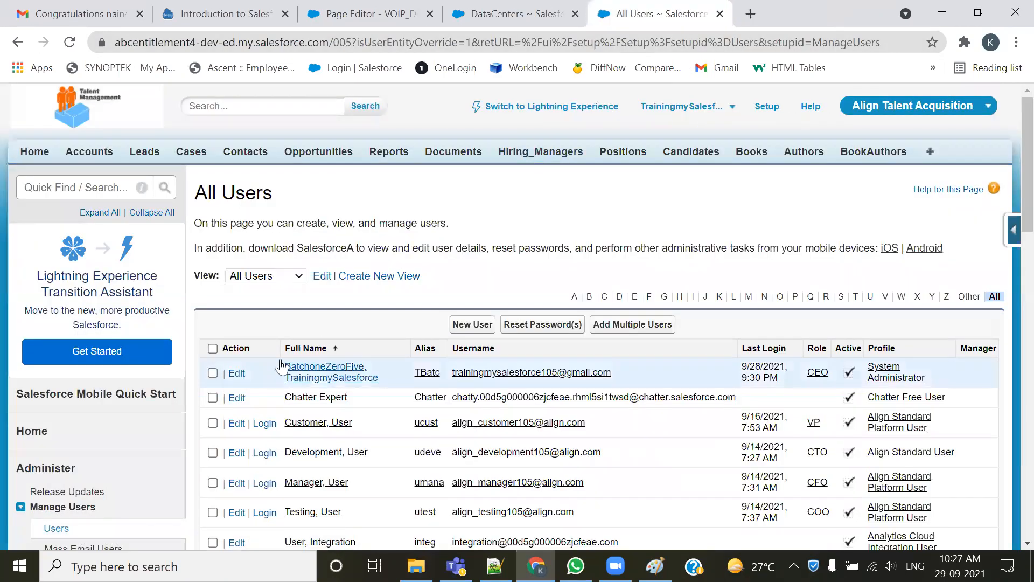
- As administrator, list All Accounts and filter by D to check for the Development user's records
{"action": "left_click", "coordinate": [92, 155]}
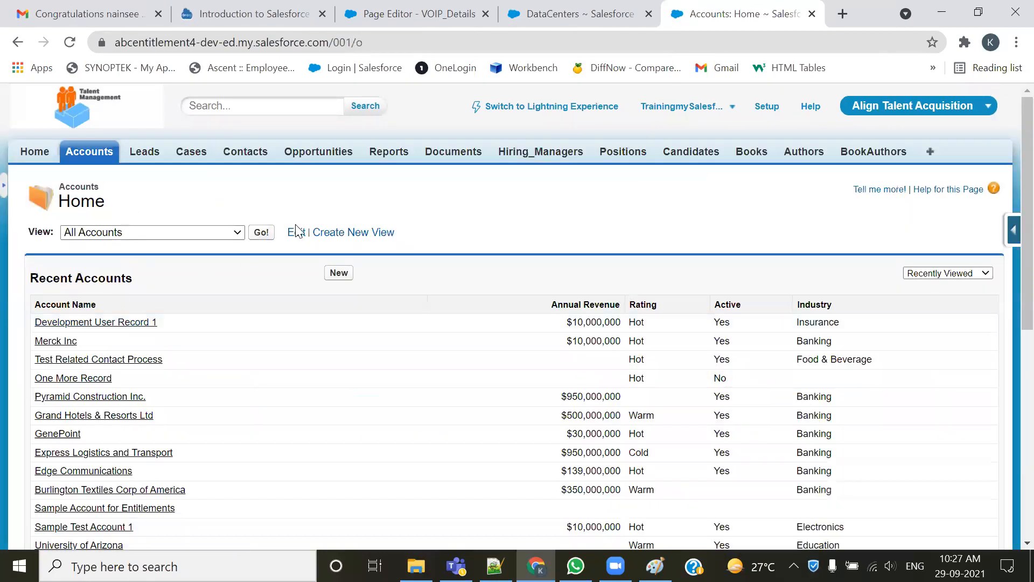
{"action": "left_click", "coordinate": [261, 232]}
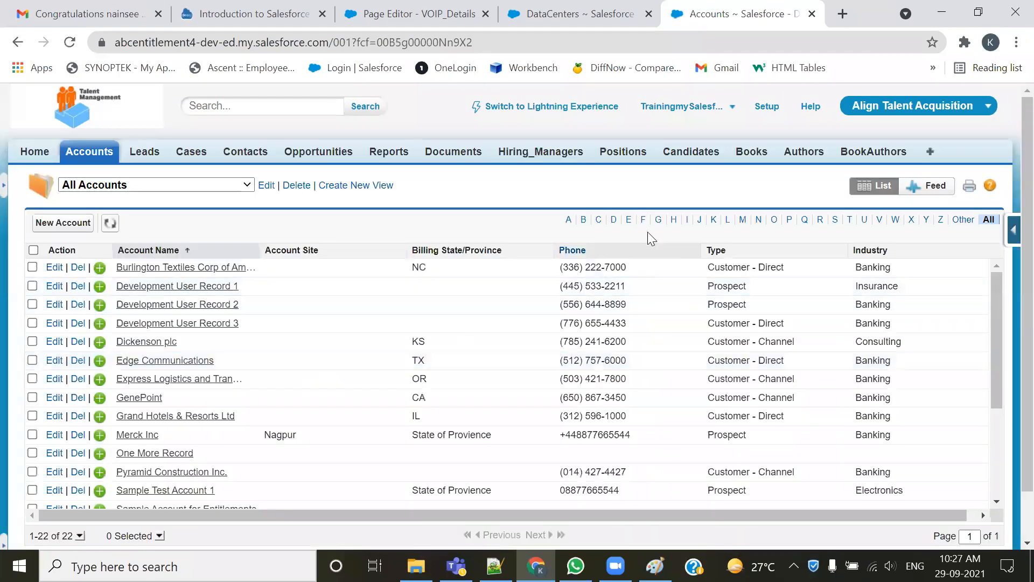
{"action": "left_click", "coordinate": [614, 220]}
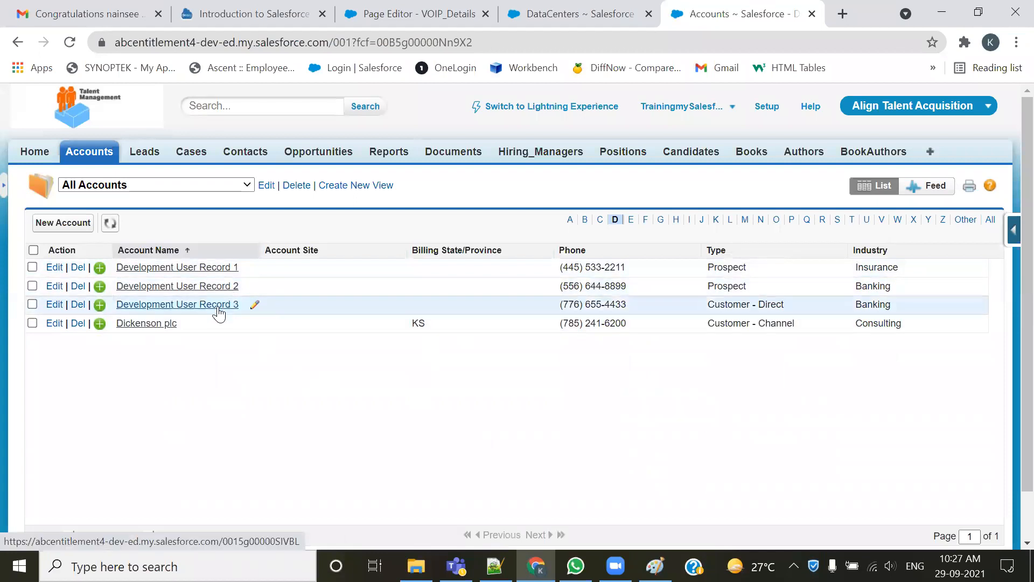
- Open the user list in Setup and log in as the Customer user
{"action": "left_click", "coordinate": [765, 108]}
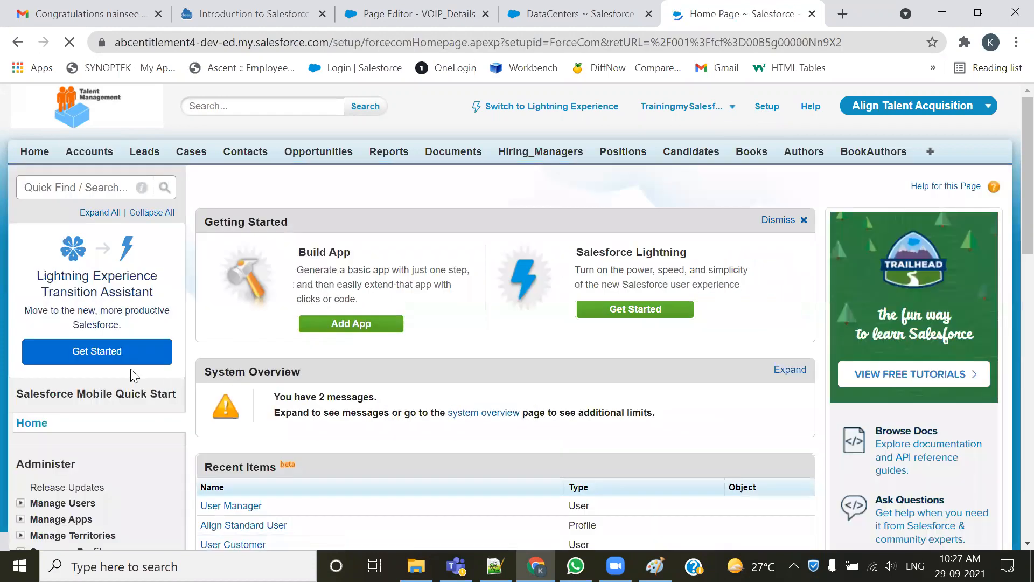
{"action": "scroll", "coordinate": [134, 367], "scroll_direction": "down", "scroll_amount": 3}
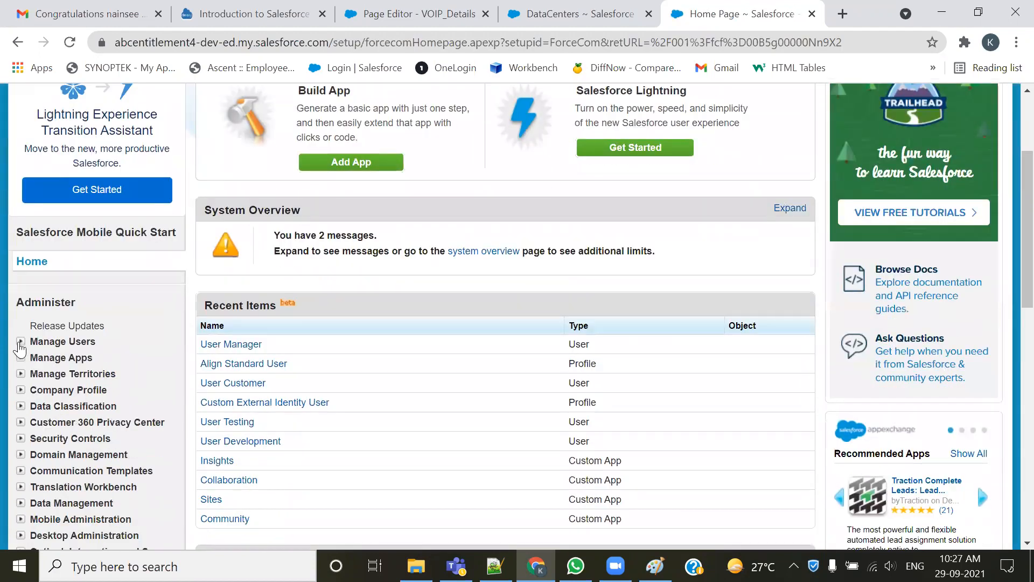
{"action": "left_click", "coordinate": [21, 342]}
{"action": "left_click", "coordinate": [55, 358]}
{"action": "scroll", "coordinate": [370, 376], "scroll_direction": "down", "scroll_amount": 3}
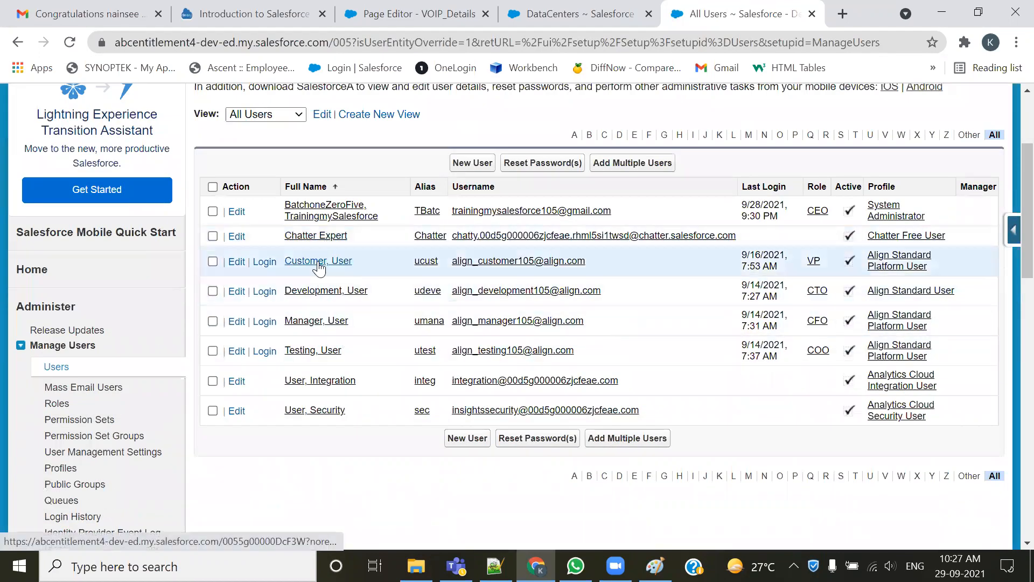
{"action": "left_click", "coordinate": [264, 262]}
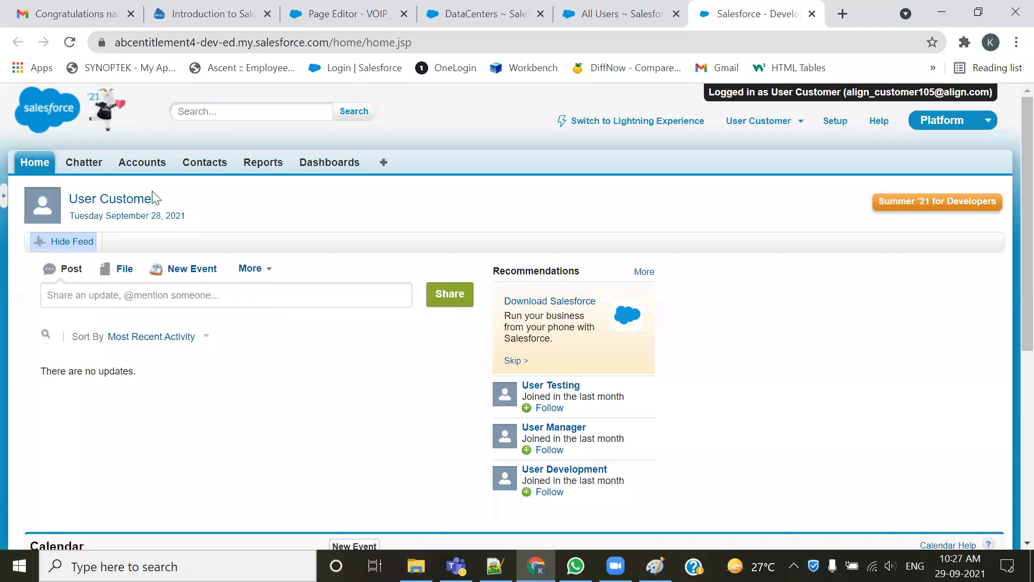
- List All Accounts as the Customer user to check record visibility, log out and close the duplicate users page
{"action": "left_click", "coordinate": [142, 162]}
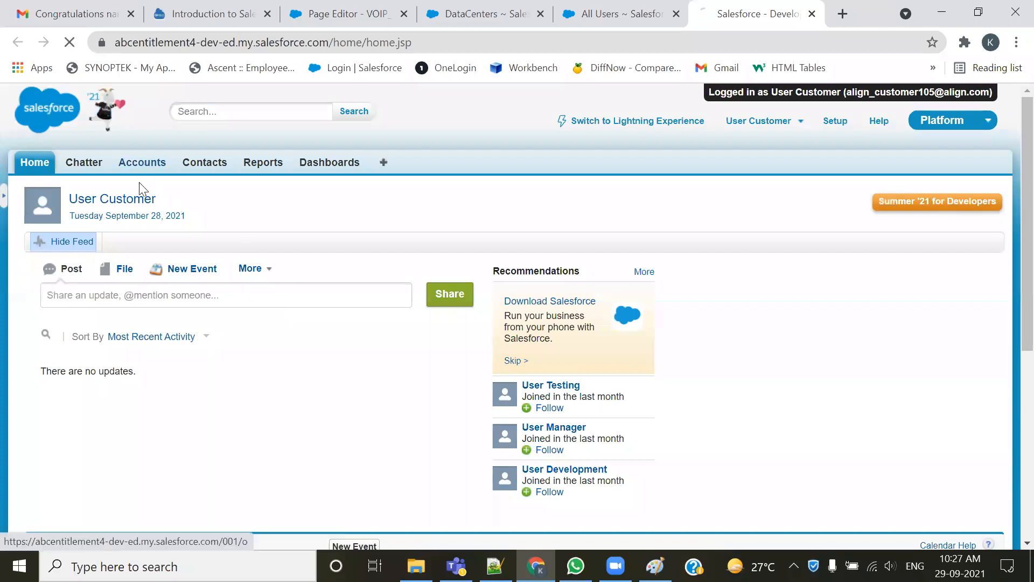
{"action": "left_click", "coordinate": [262, 243]}
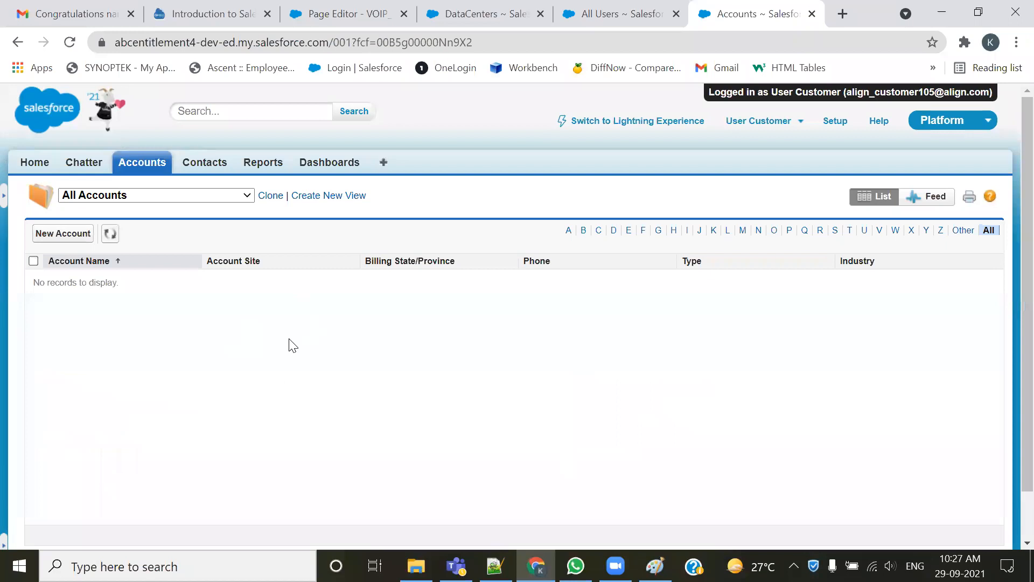
{"action": "left_click", "coordinate": [788, 120]}
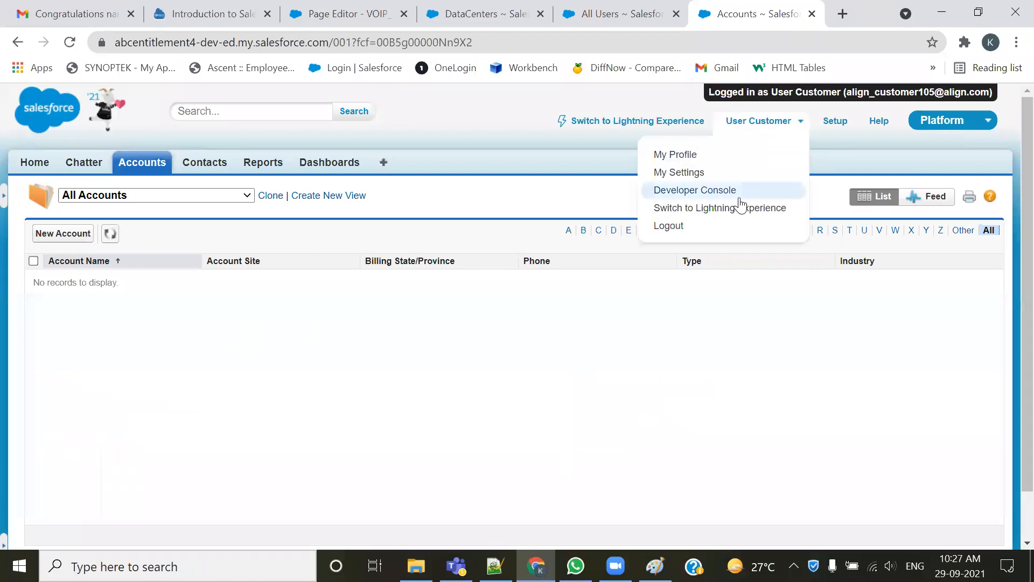
{"action": "left_click", "coordinate": [695, 229]}
{"action": "left_click", "coordinate": [677, 14]}
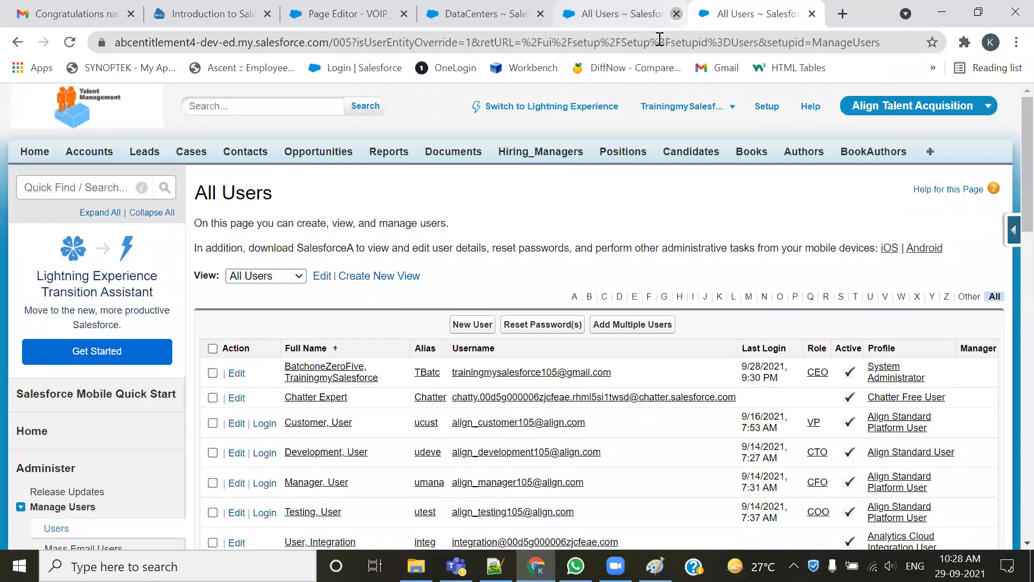
- Log in as the Manager user from the user list and list All Accounts to check record visibility
{"action": "scroll", "coordinate": [319, 388], "scroll_direction": "down", "scroll_amount": 3}
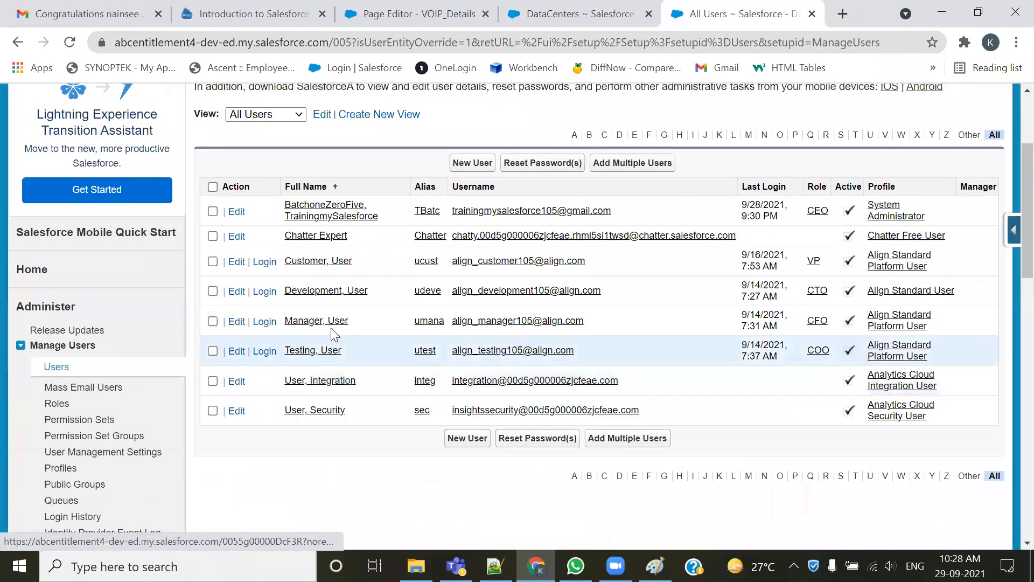
{"action": "left_click", "coordinate": [265, 322]}
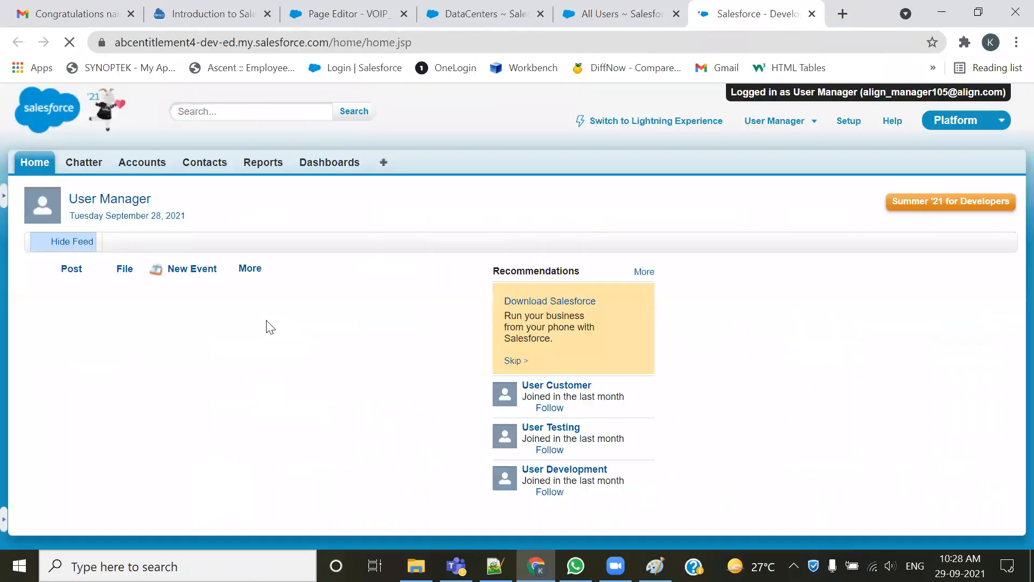
{"action": "left_click", "coordinate": [164, 163]}
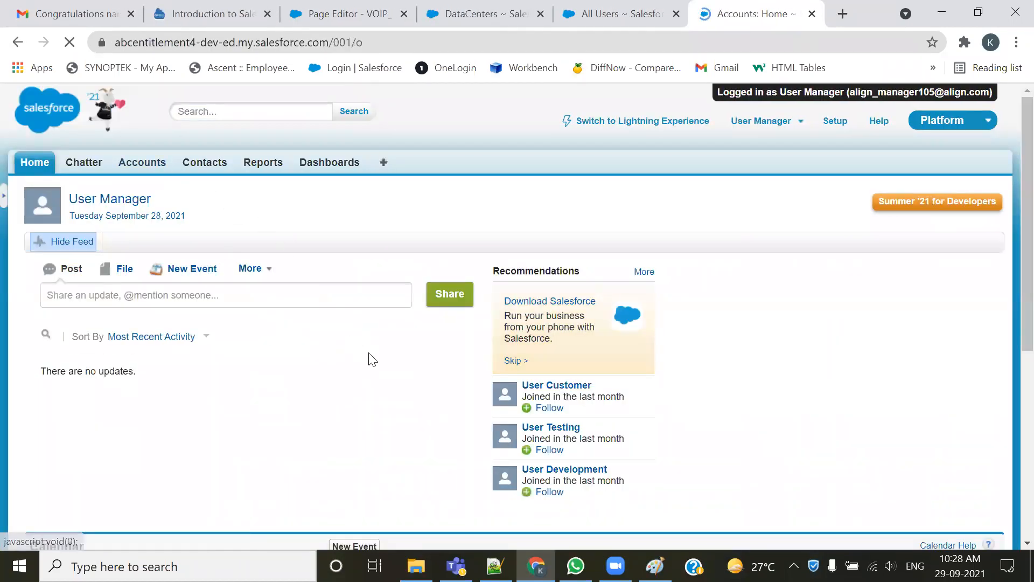
{"action": "left_click", "coordinate": [263, 244]}
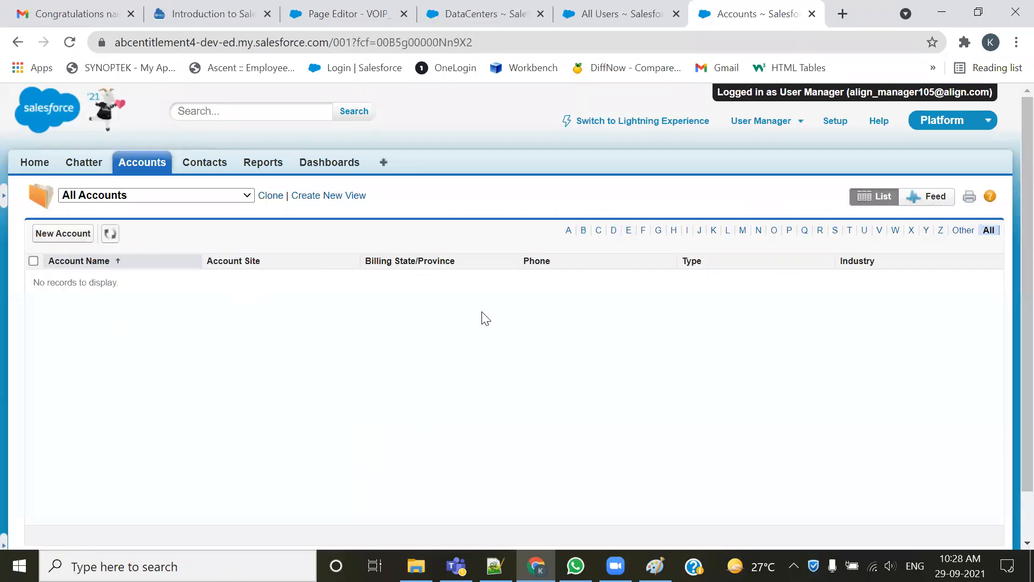
- Log out of the Manager user's session and close the duplicate users page
{"action": "left_click", "coordinate": [801, 122]}
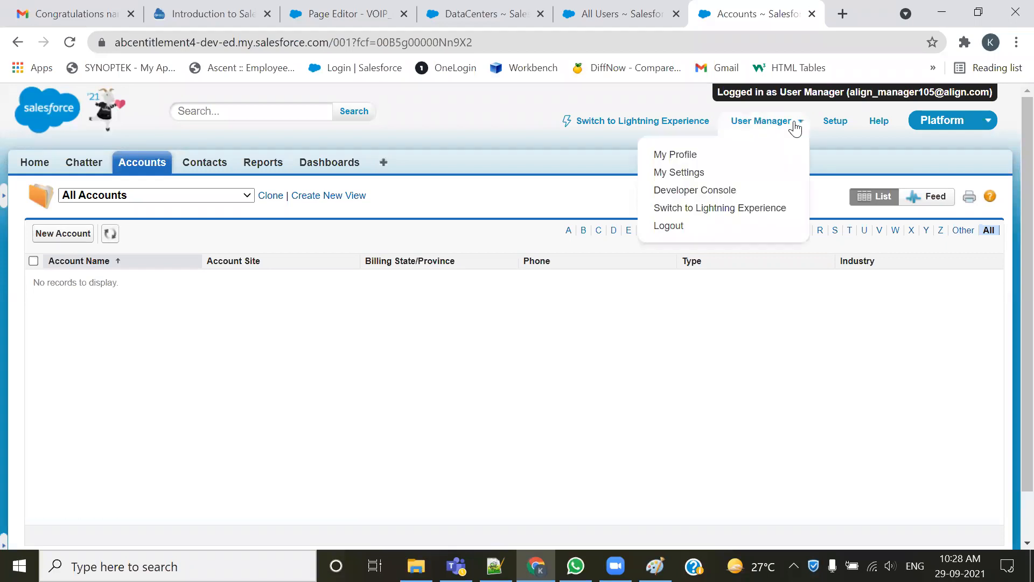
{"action": "left_click", "coordinate": [694, 226]}
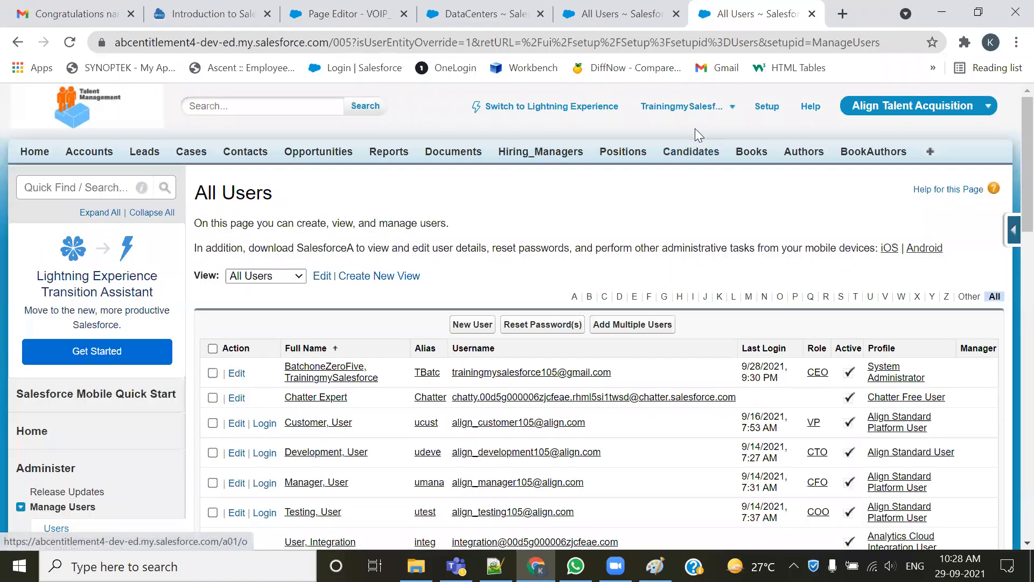
{"action": "left_click", "coordinate": [677, 13]}
- Log in as the Testing user from the user list and list All Accounts to check record visibility
{"action": "scroll", "coordinate": [446, 293], "scroll_direction": "down", "scroll_amount": 3}
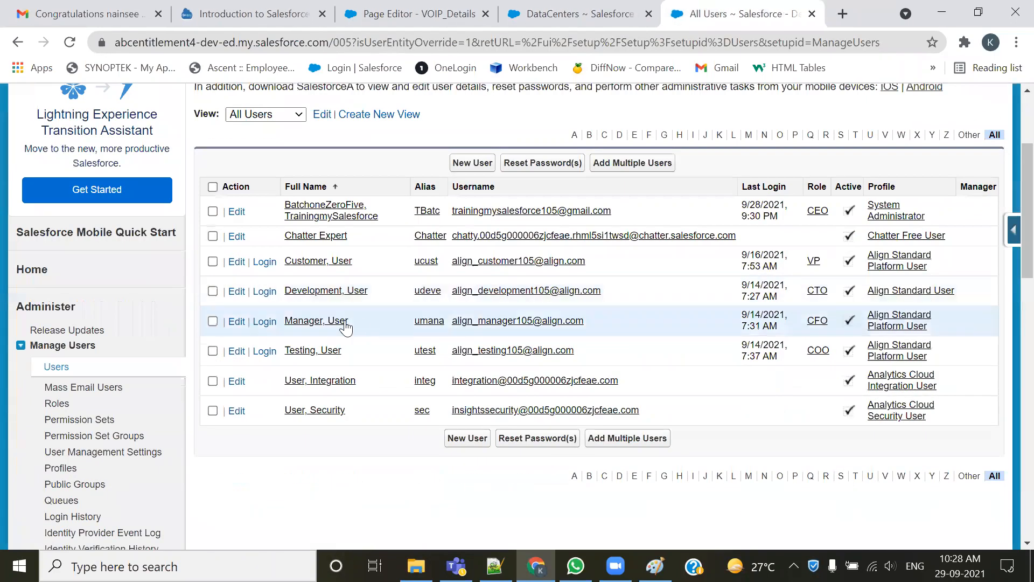
{"action": "left_click", "coordinate": [267, 352]}
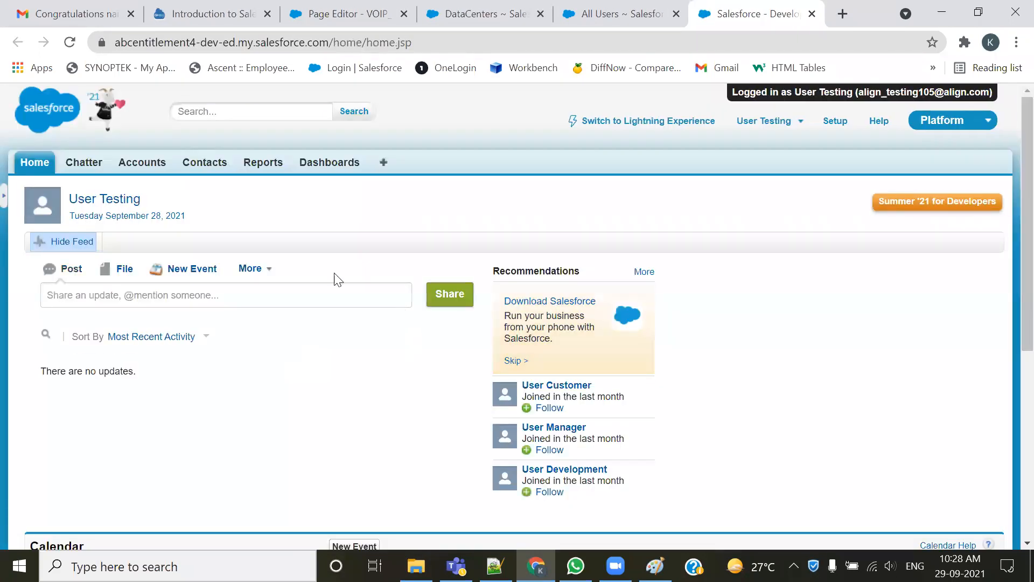
{"action": "left_click", "coordinate": [127, 163]}
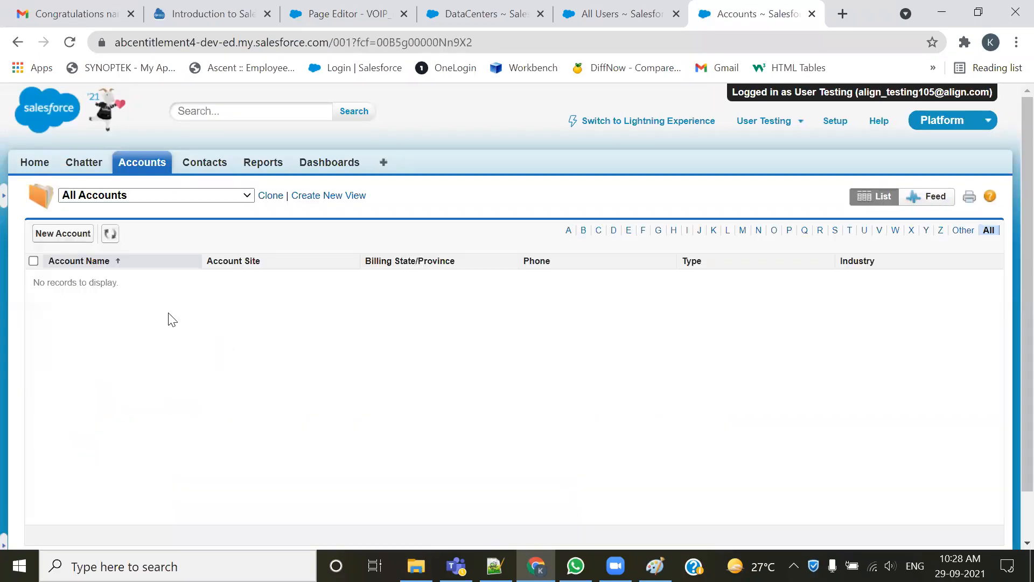
- Log out of the Testing user's session and close the duplicate users page
{"action": "left_click", "coordinate": [768, 121]}
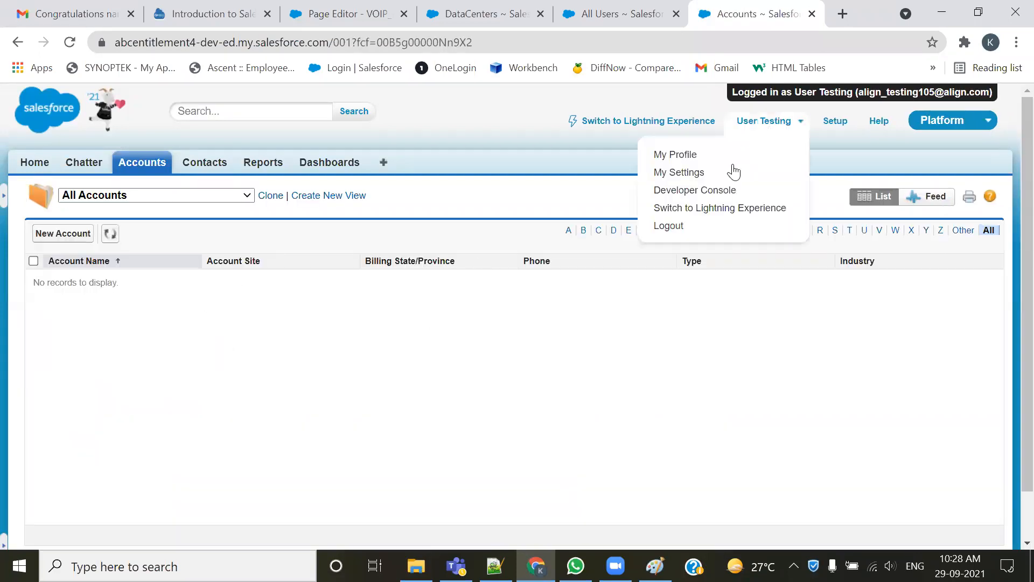
{"action": "left_click", "coordinate": [678, 226]}
{"action": "left_click", "coordinate": [676, 21]}
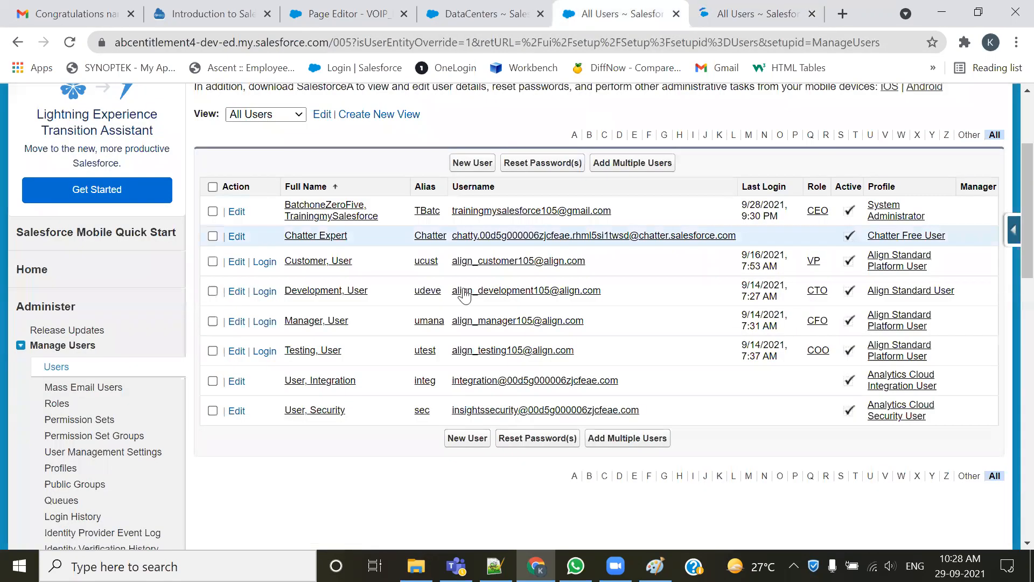
{"action": "left_click", "coordinate": [676, 13]}
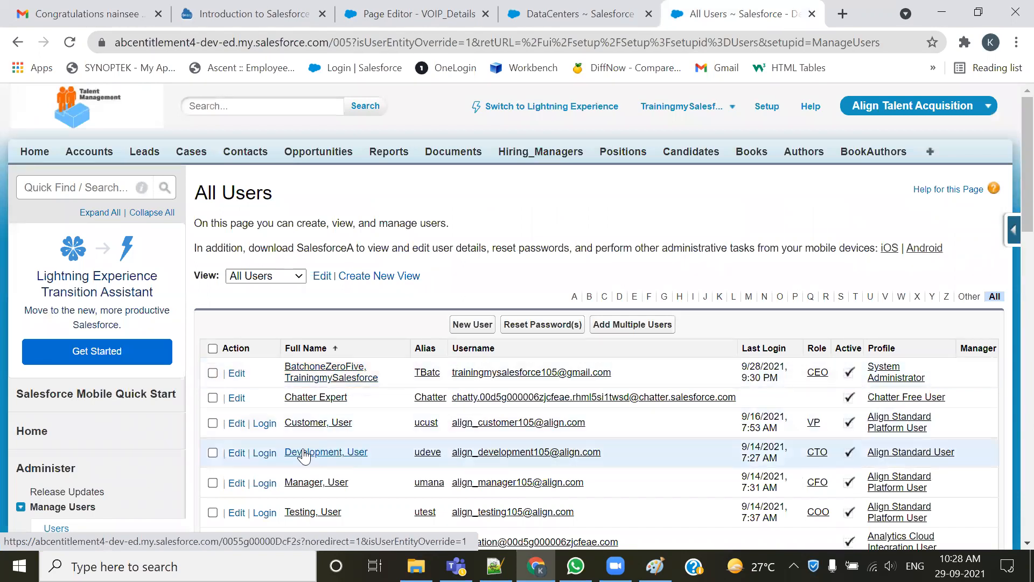
- Log in as the Development user, close the leftover users page and open Development User Record 3 from the recent accounts
{"action": "left_click", "coordinate": [273, 453]}
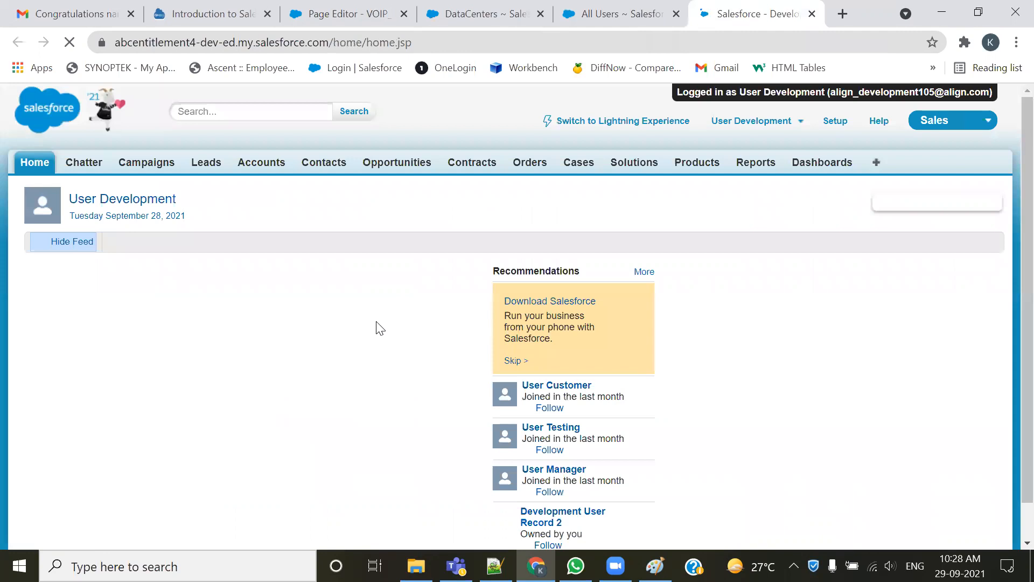
{"action": "left_click", "coordinate": [676, 13]}
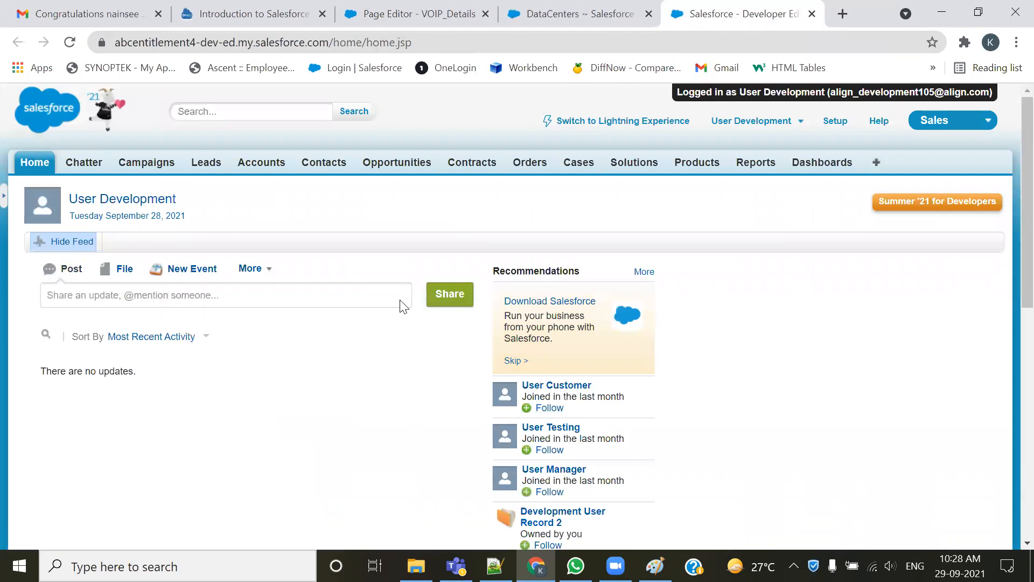
{"action": "left_click", "coordinate": [261, 167]}
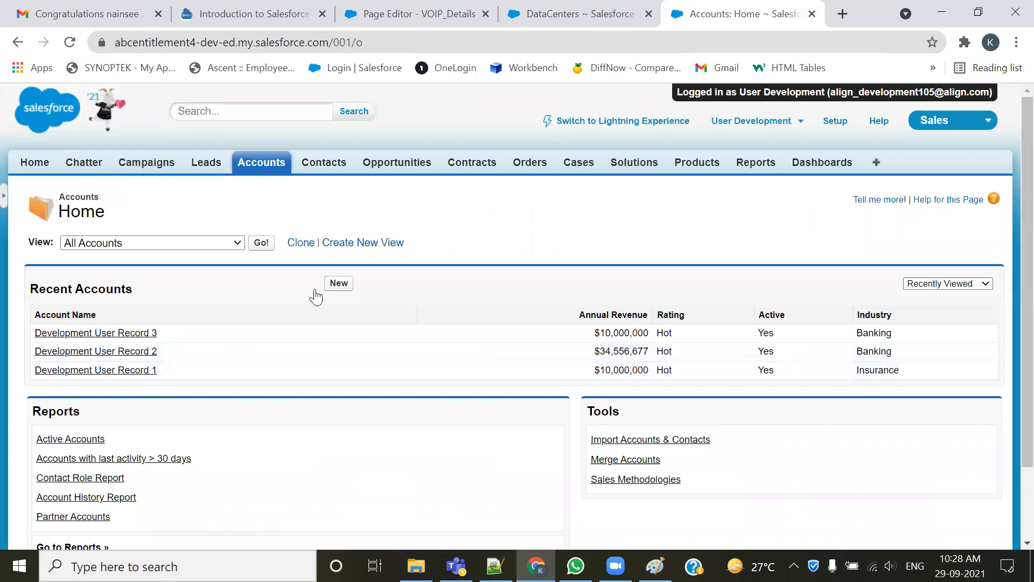
{"action": "left_click", "coordinate": [140, 333]}
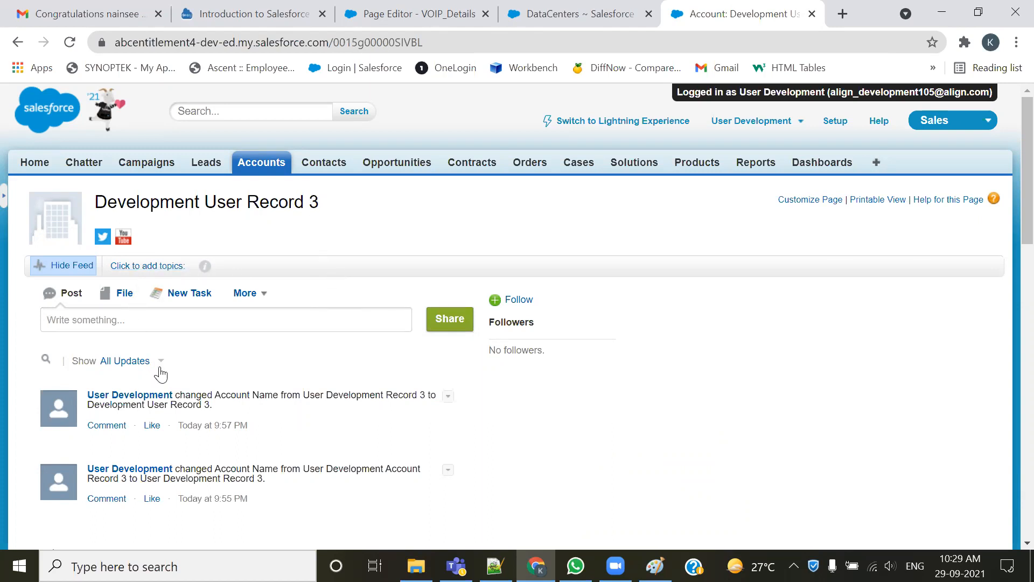
- Examine the record's account details and Sharing option, consult the Sharing Mechanism diagram in Paint, and return to the record in Chrome
{"action": "scroll", "coordinate": [210, 365], "scroll_direction": "down", "scroll_amount": 3}
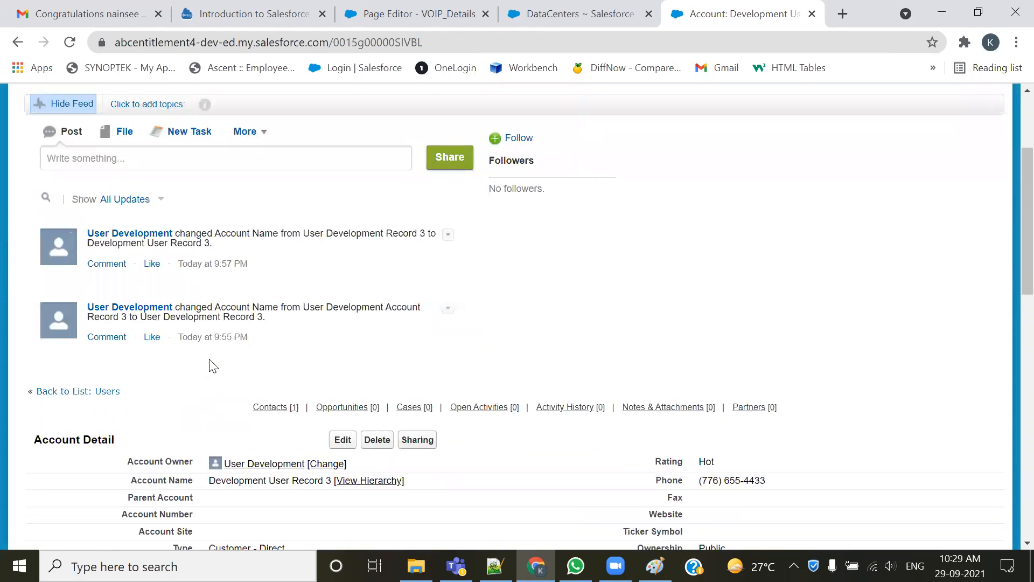
{"action": "scroll", "coordinate": [209, 365], "scroll_direction": "down", "scroll_amount": 1}
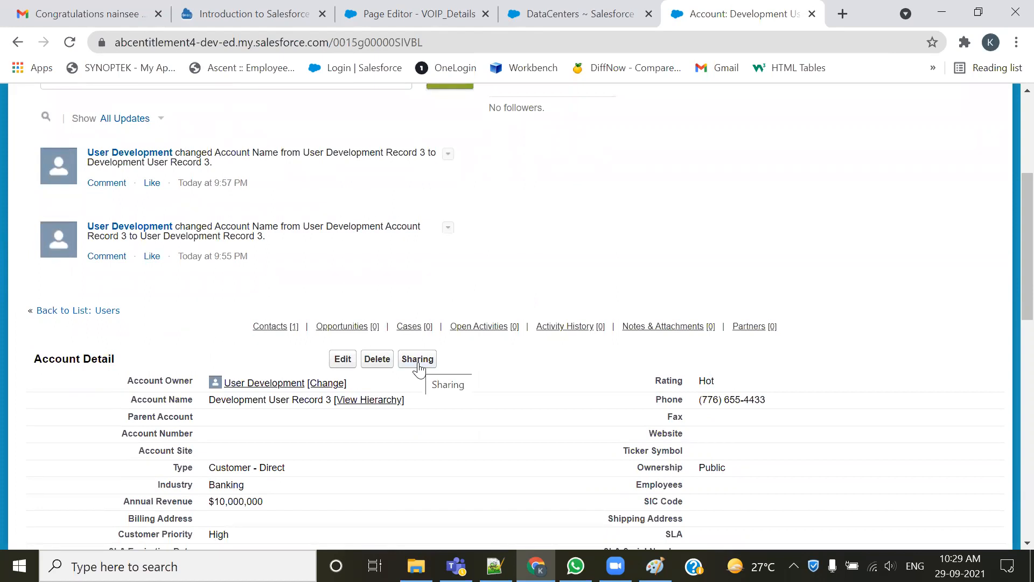
{"action": "scroll", "coordinate": [418, 368], "scroll_direction": "down", "scroll_amount": 2}
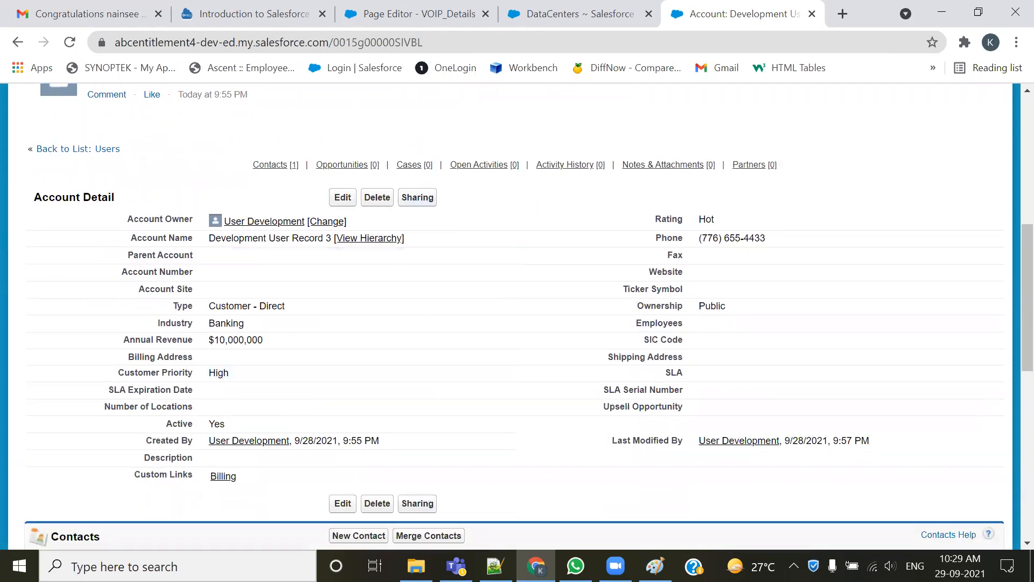
{"action": "key", "text": "alt+Tab"}
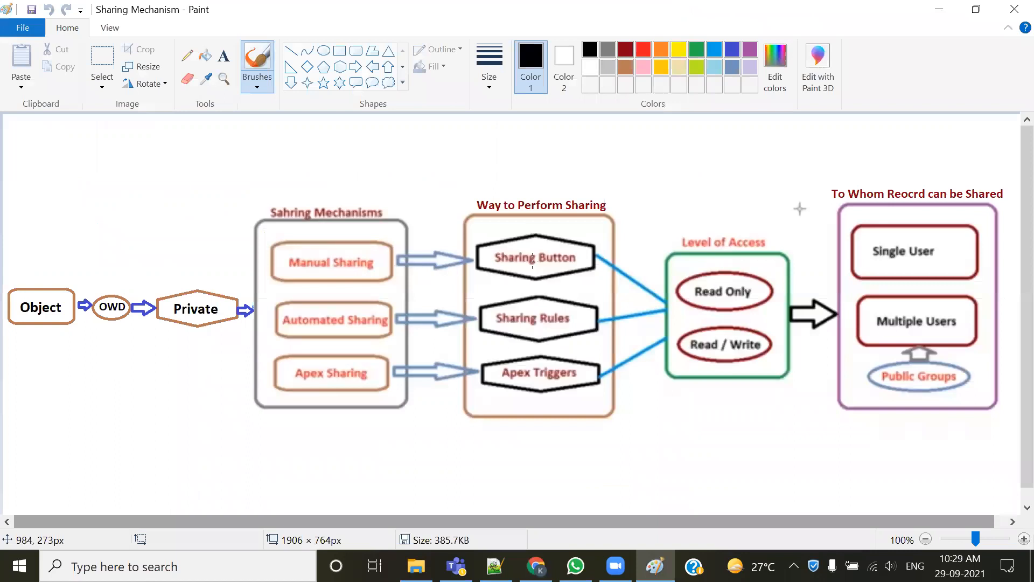
{"action": "key", "text": "alt+Tab"}
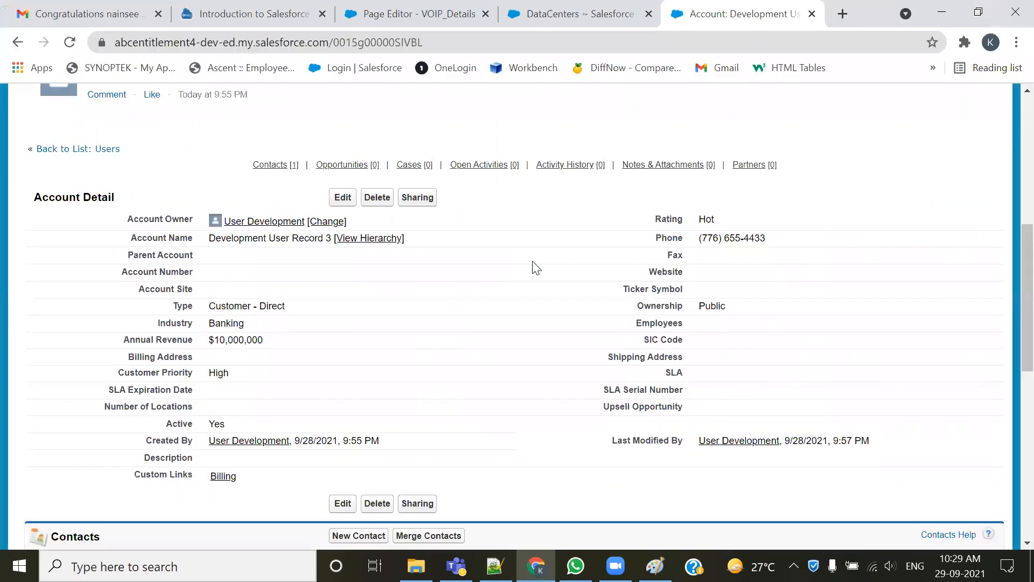
- Open the sharing details of Development User Record 3, check the owner entry and start a new sharing entry
{"action": "left_click", "coordinate": [414, 198]}
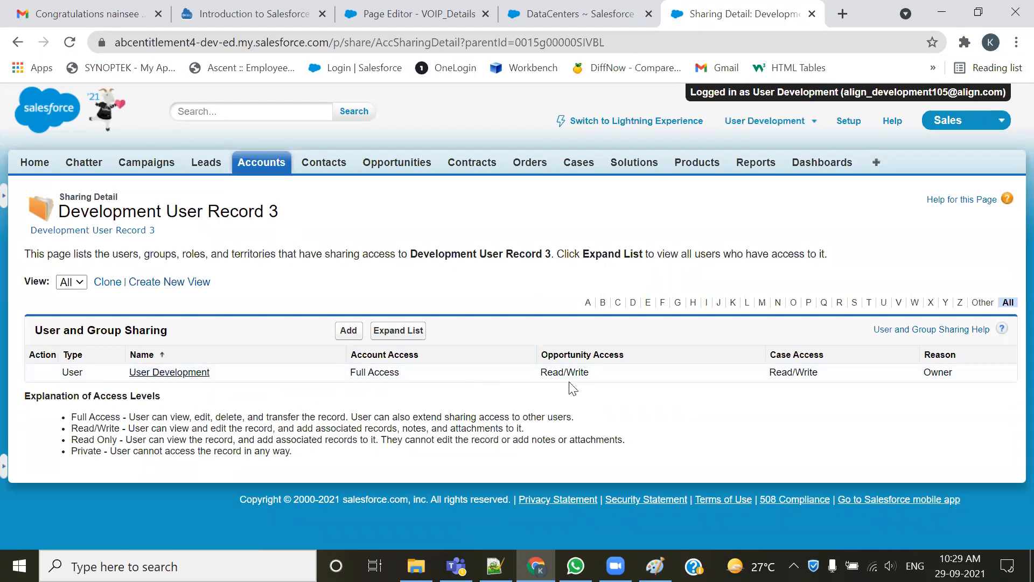
{"action": "left_click_drag", "start_coordinate": [958, 357], "coordinate": [939, 353]}
{"action": "left_click_drag", "start_coordinate": [953, 373], "coordinate": [945, 374]}
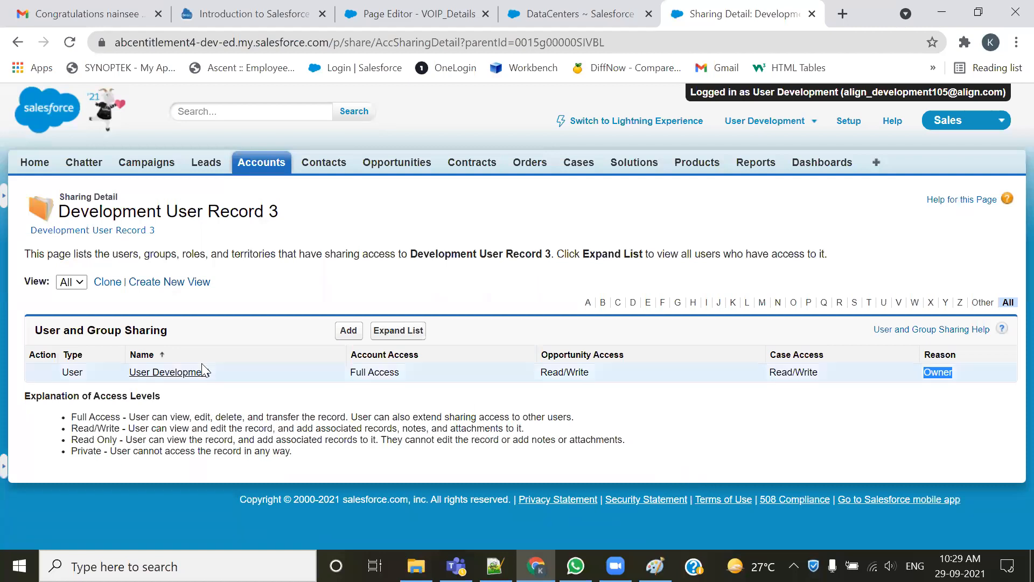
{"action": "left_click", "coordinate": [348, 331]}
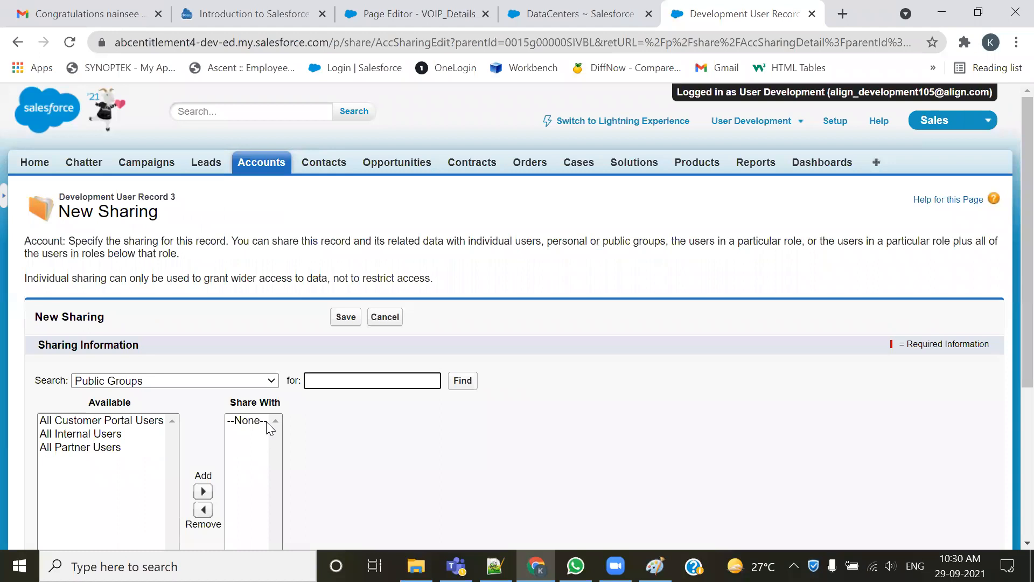
{"action": "scroll", "coordinate": [175, 407], "scroll_direction": "down", "scroll_amount": 1}
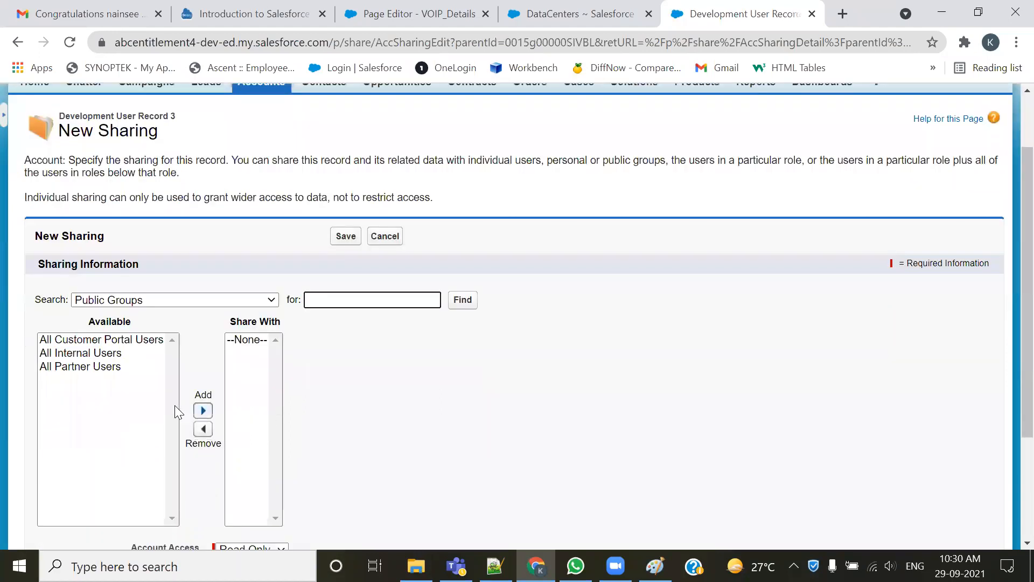
- Browse the recipient types, including Roles and Roles, Internal and Portal Subordinates, and choose Users for the new sharing
{"action": "left_click", "coordinate": [150, 300]}
{"action": "left_click", "coordinate": [125, 326]}
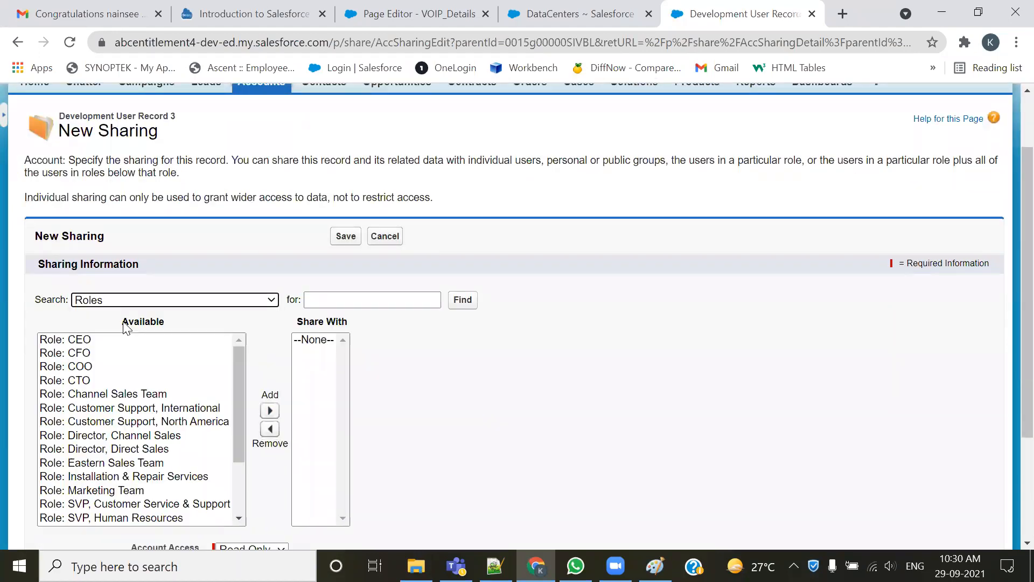
{"action": "left_click", "coordinate": [180, 299]}
{"action": "left_click", "coordinate": [64, 384]}
{"action": "left_click", "coordinate": [164, 302]}
{"action": "left_click", "coordinate": [153, 311]}
{"action": "left_click", "coordinate": [175, 301]}
{"action": "left_click", "coordinate": [136, 340]}
{"action": "left_click", "coordinate": [178, 303]}
{"action": "left_click", "coordinate": [161, 351]}
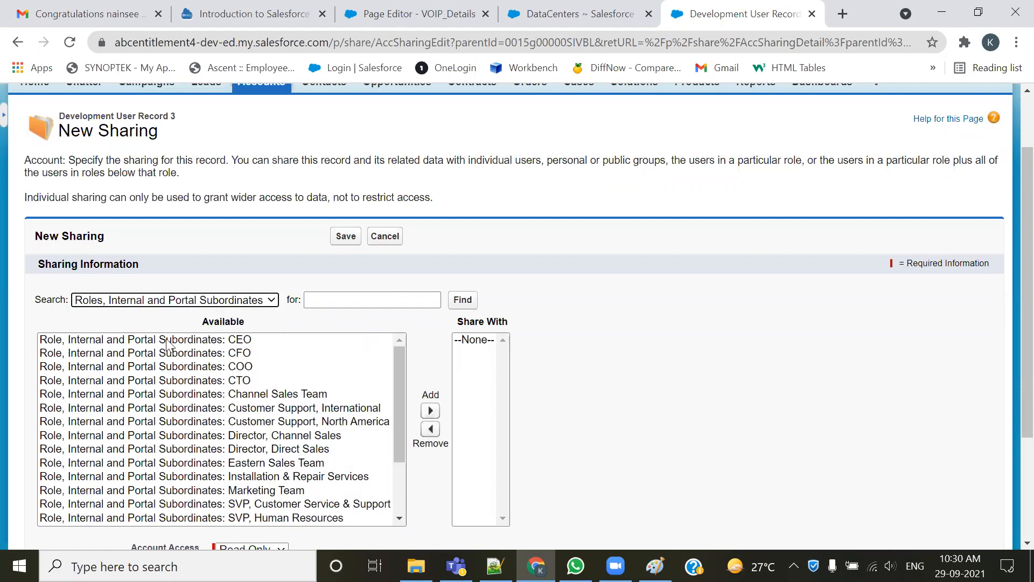
{"action": "left_click", "coordinate": [192, 303]}
{"action": "left_click", "coordinate": [102, 365]}
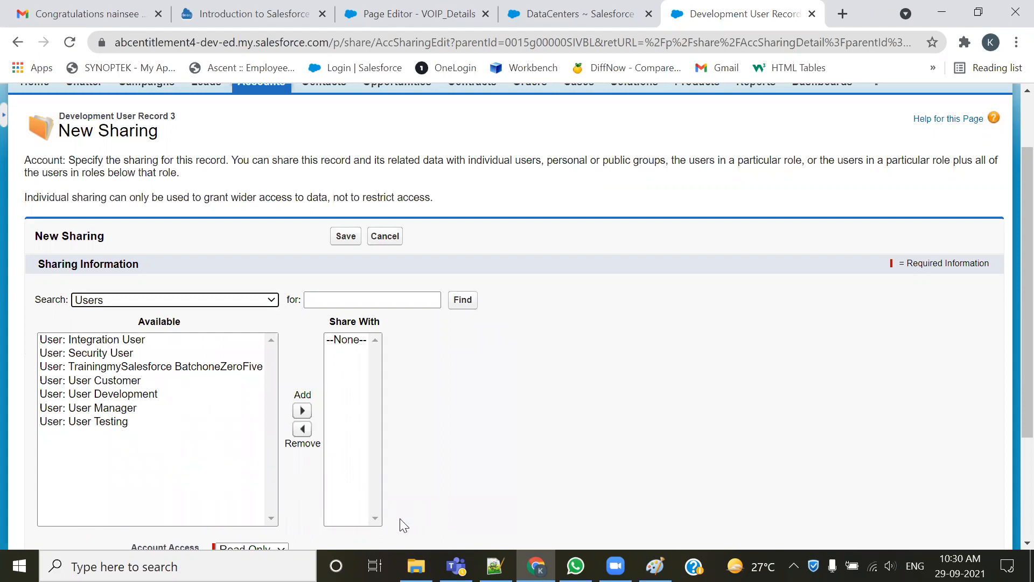
- Consult the Manual Sharing use case in Notepad++, return to Chrome and add User Manager as a recipient to share with
{"action": "key", "text": "alt+Tab"}
{"action": "left_click_drag", "start_coordinate": [724, 168], "coordinate": [803, 168]}
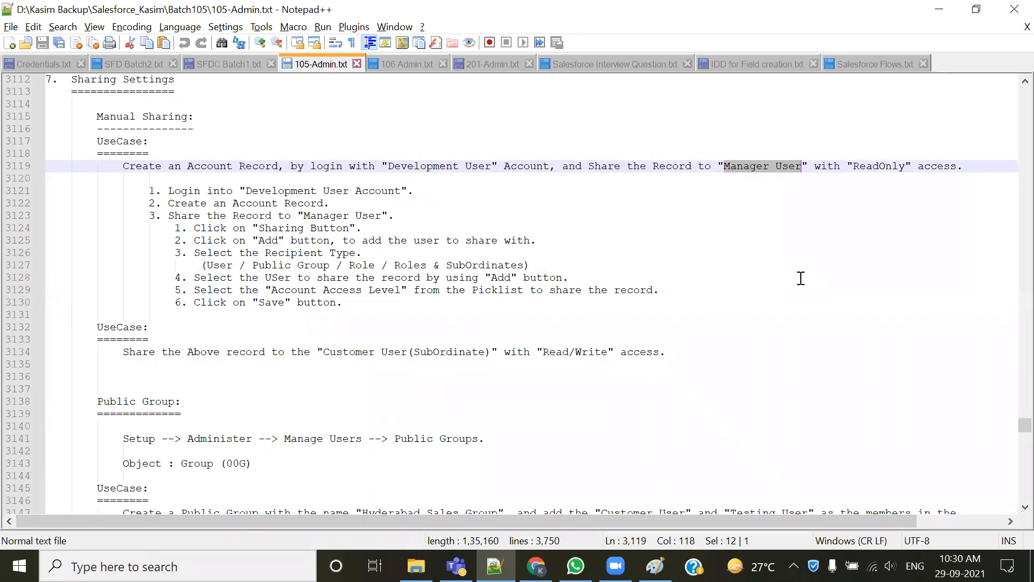
{"action": "key", "text": "alt+Tab"}
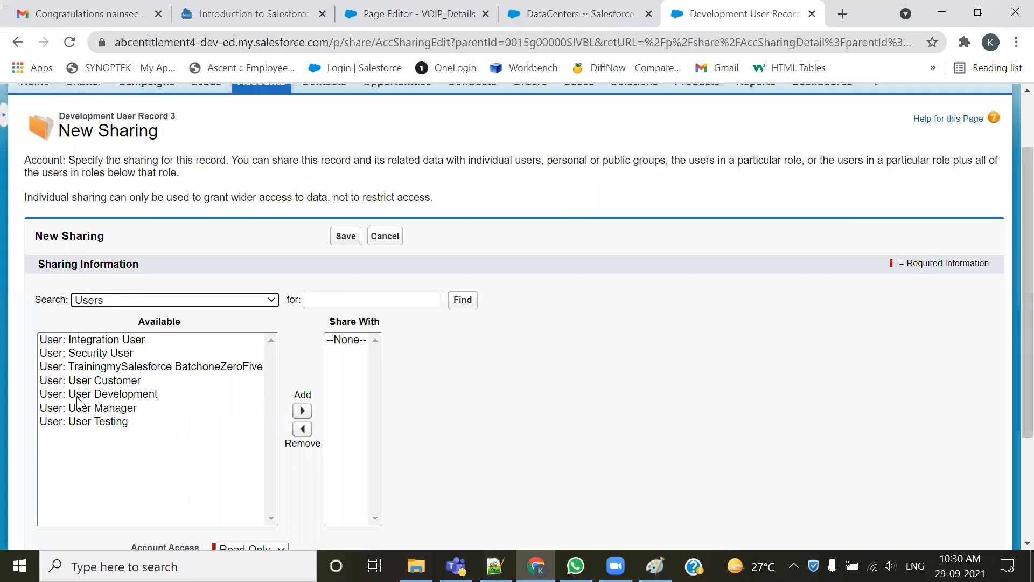
{"action": "left_click", "coordinate": [101, 409]}
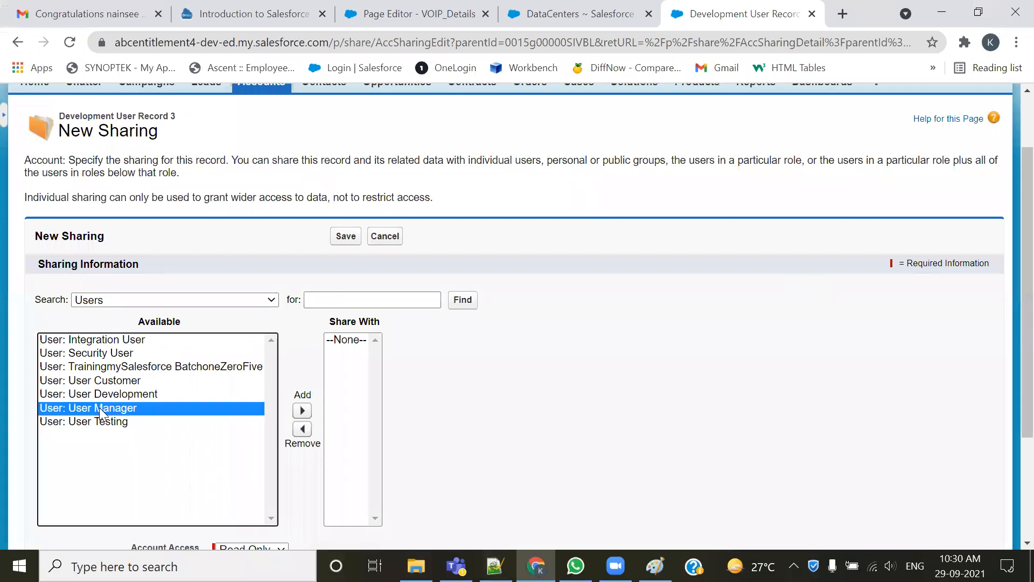
{"action": "left_click", "coordinate": [302, 413]}
{"action": "scroll", "coordinate": [368, 254], "scroll_direction": "down", "scroll_amount": 3}
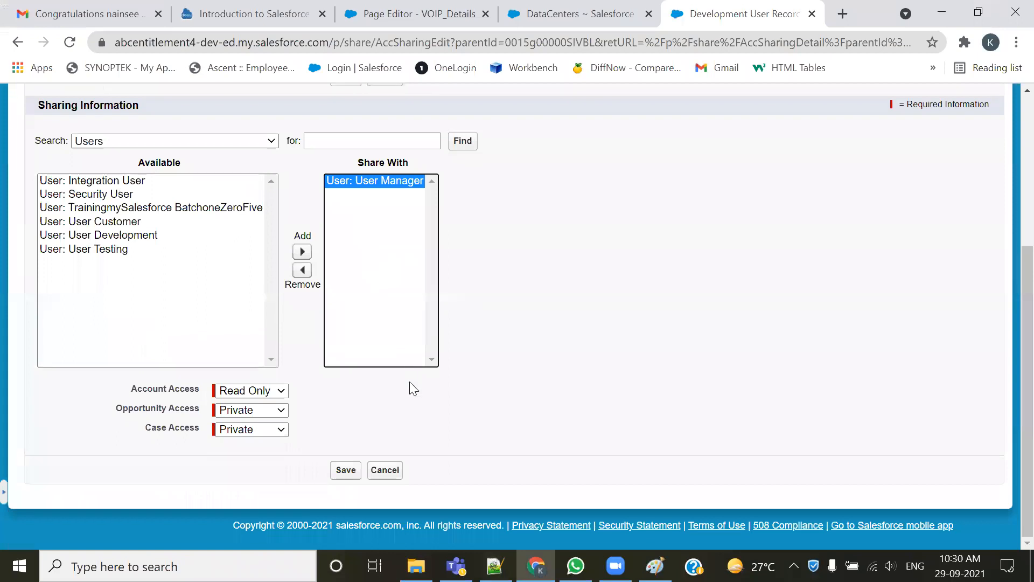
- Set Account Access to Read Only for User Manager and save the new sharing
{"action": "left_click", "coordinate": [271, 392]}
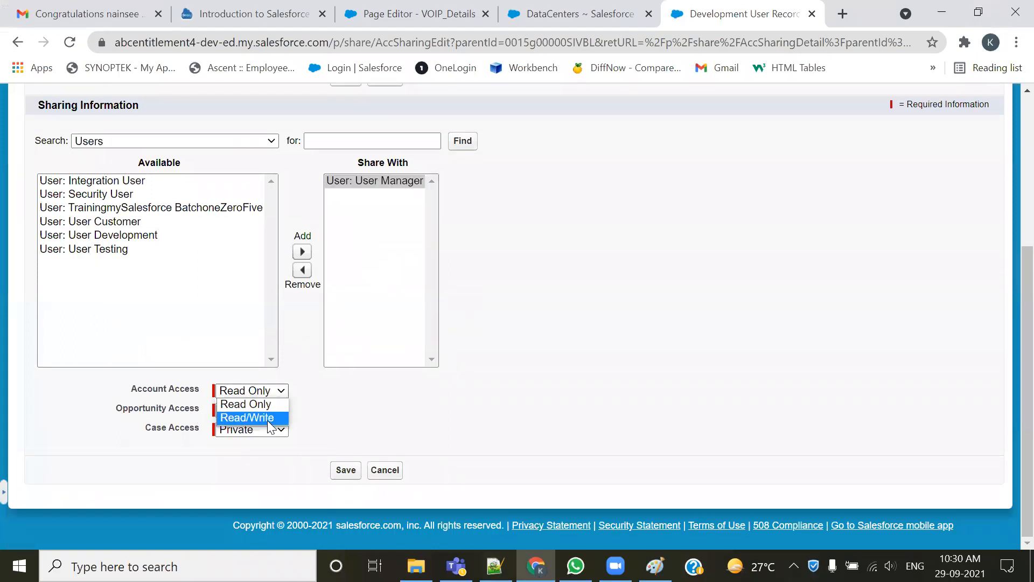
{"action": "left_click", "coordinate": [262, 408]}
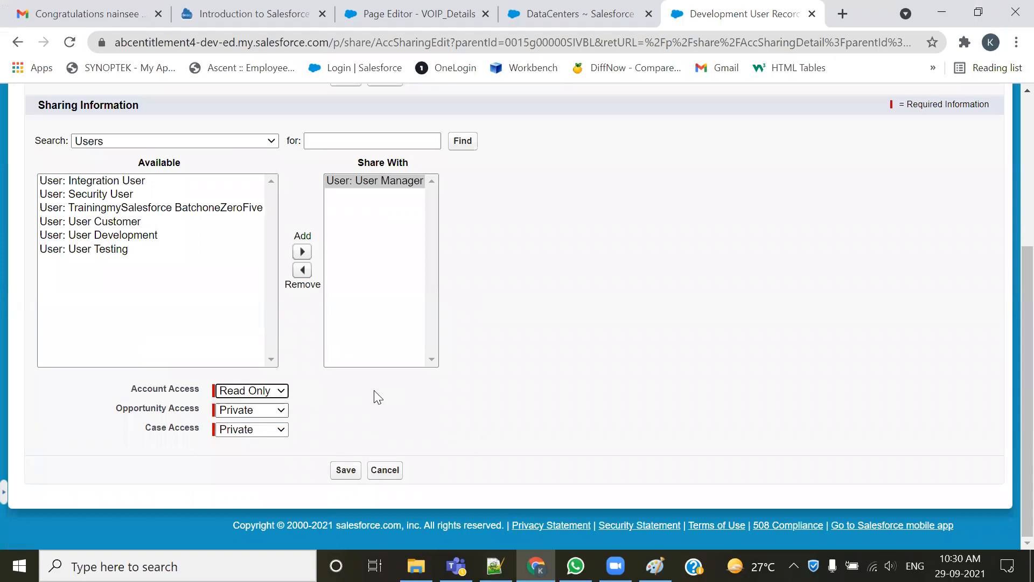
{"action": "left_click", "coordinate": [340, 470]}
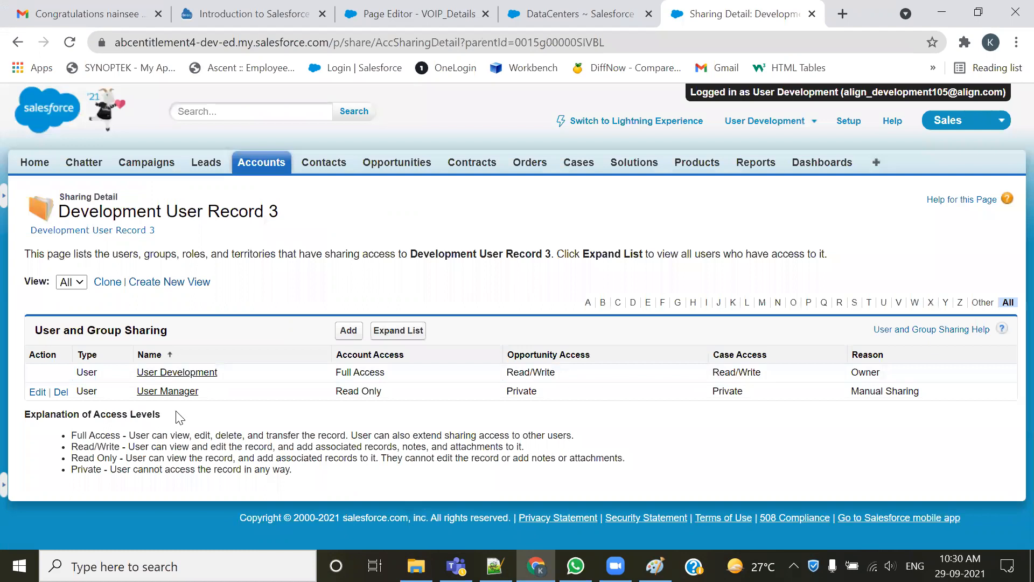
- Examine the User Manager entry and its Account Access level in the record's sharing details
{"action": "left_click_drag", "start_coordinate": [206, 402], "coordinate": [135, 392]}
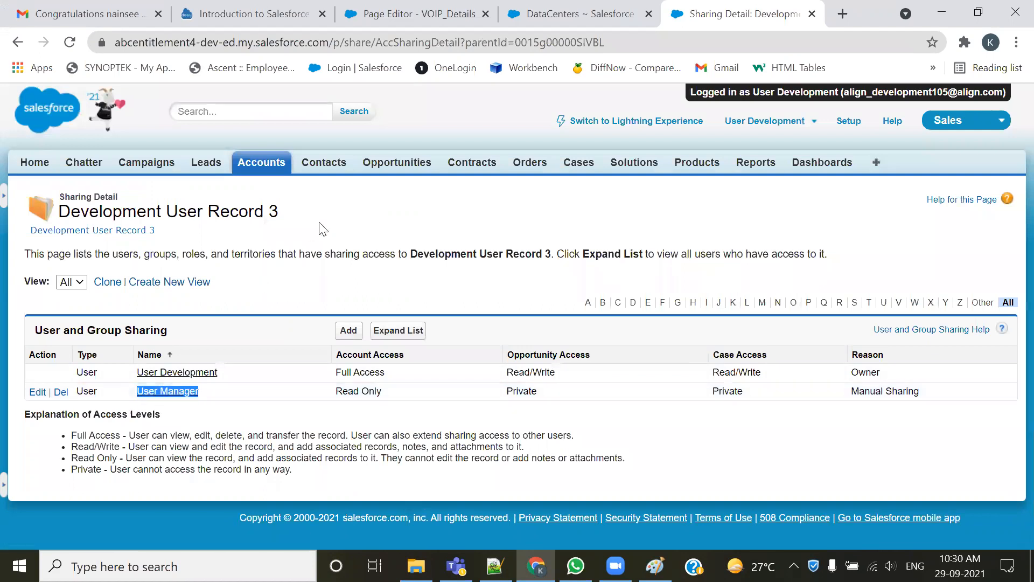
{"action": "left_click_drag", "start_coordinate": [288, 216], "coordinate": [201, 215]}
{"action": "left_click_drag", "start_coordinate": [207, 401], "coordinate": [137, 392]}
{"action": "left_click_drag", "start_coordinate": [383, 392], "coordinate": [335, 393]}
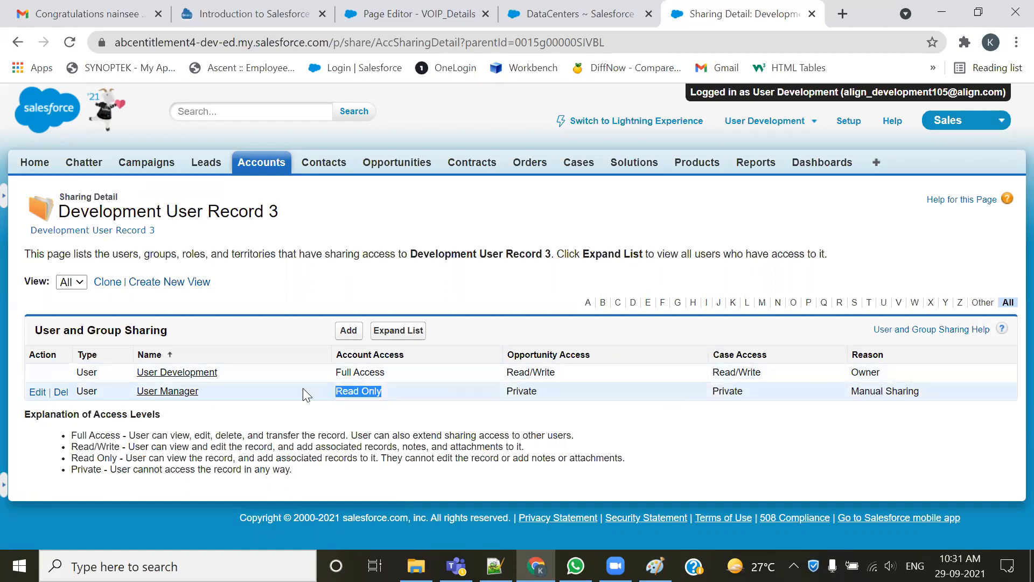
{"action": "left_click", "coordinate": [381, 409]}
{"action": "left_click_drag", "start_coordinate": [386, 372], "coordinate": [335, 392]}
{"action": "left_click", "coordinate": [345, 403]}
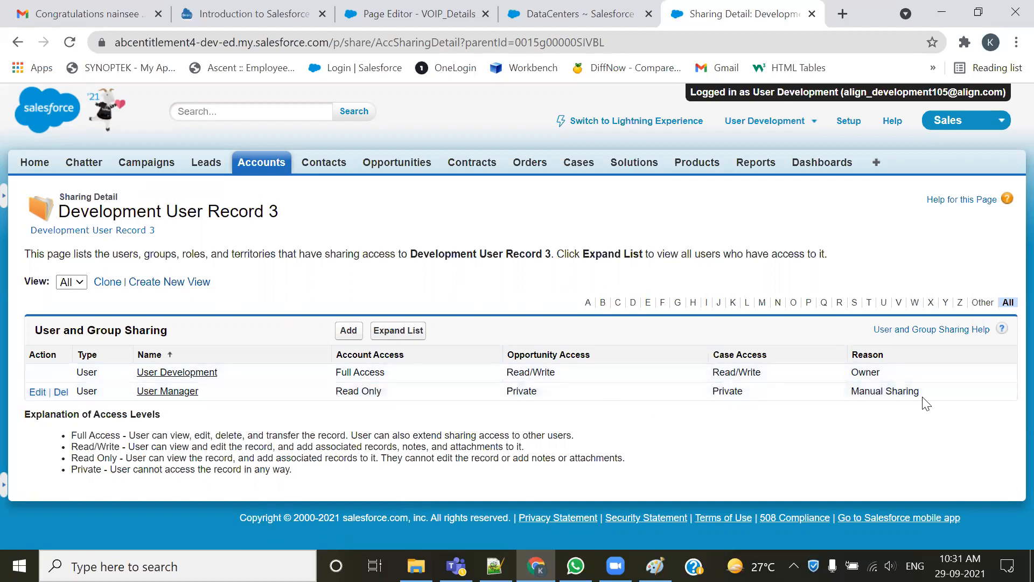
- Examine the Reason for the User Manager entry, marking it, the record title and the user name on screen, and clear the marks
{"action": "left_click_drag", "start_coordinate": [918, 395], "coordinate": [850, 393]}
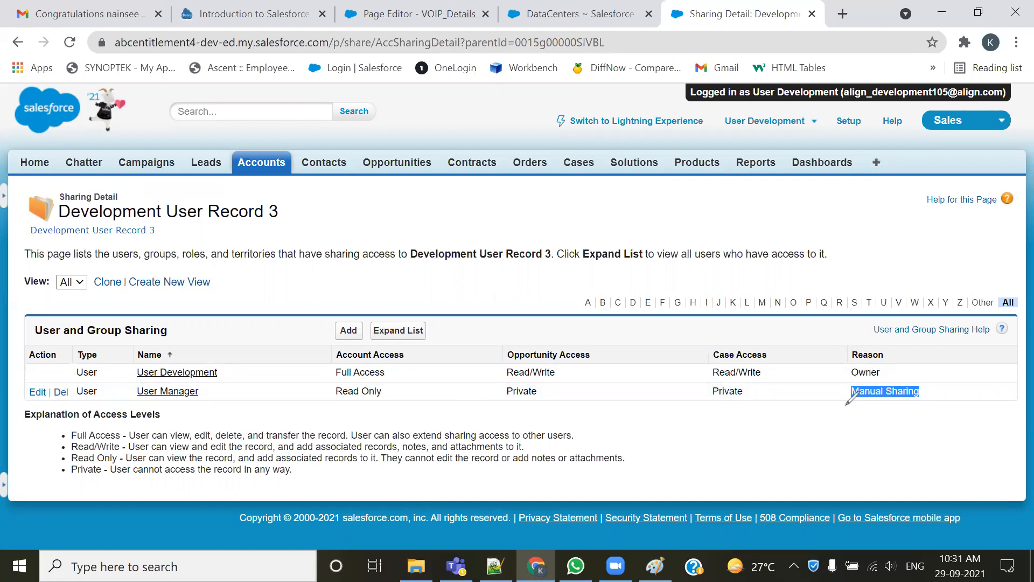
{"action": "left_click_drag", "start_coordinate": [849, 383], "coordinate": [846, 403]}
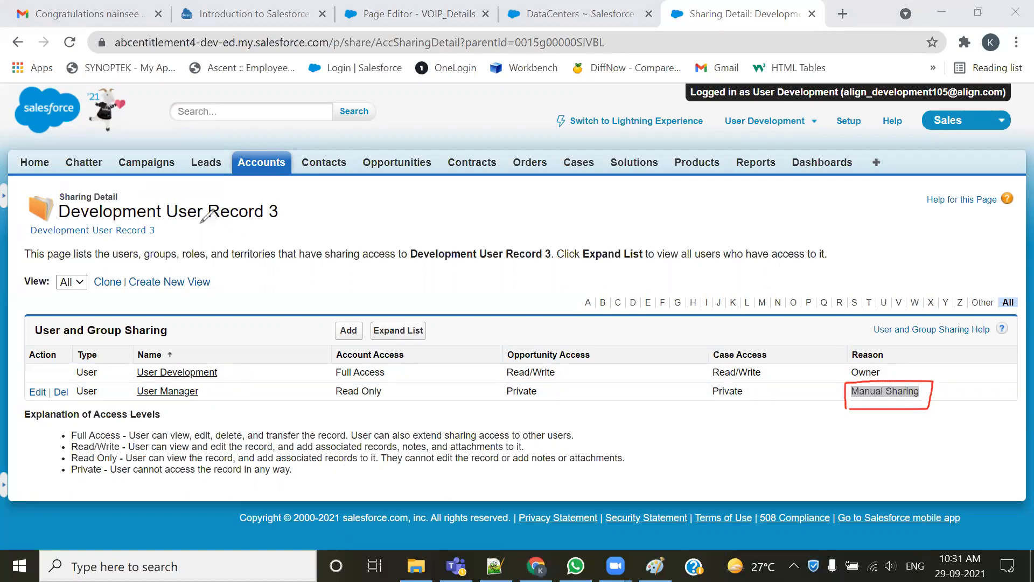
{"action": "left_click_drag", "start_coordinate": [219, 224], "coordinate": [296, 229]}
{"action": "left_click_drag", "start_coordinate": [138, 401], "coordinate": [192, 402]}
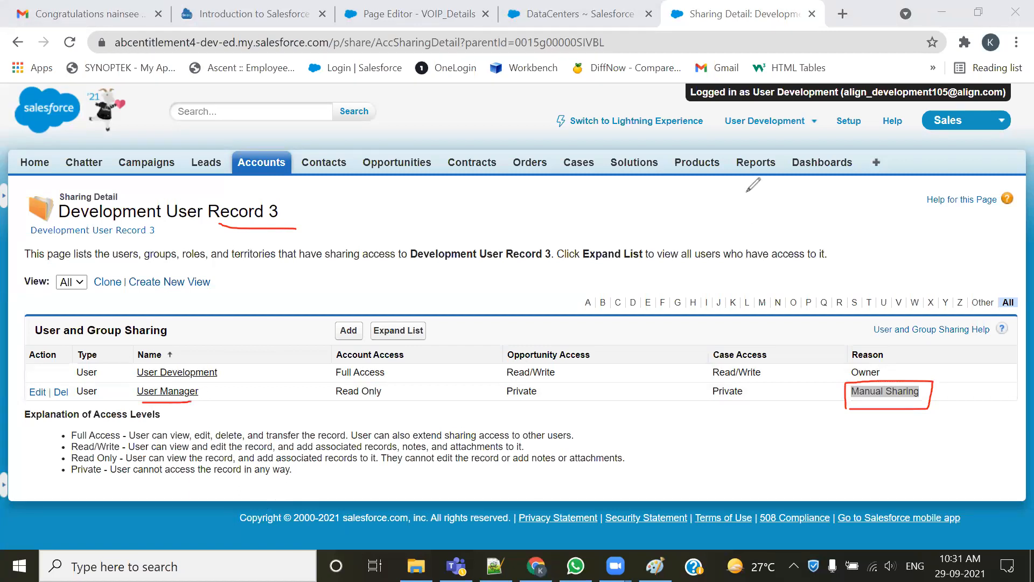
{"action": "key", "text": "Escape"}
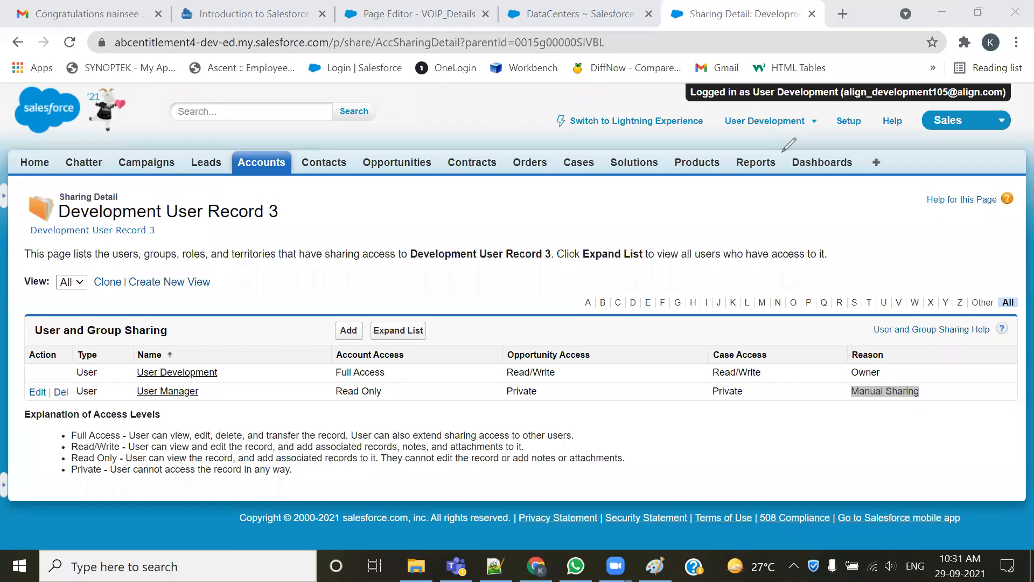
- Leave the Development user's session and log in as the Manager user from the All Users list
{"action": "left_click", "coordinate": [276, 163]}
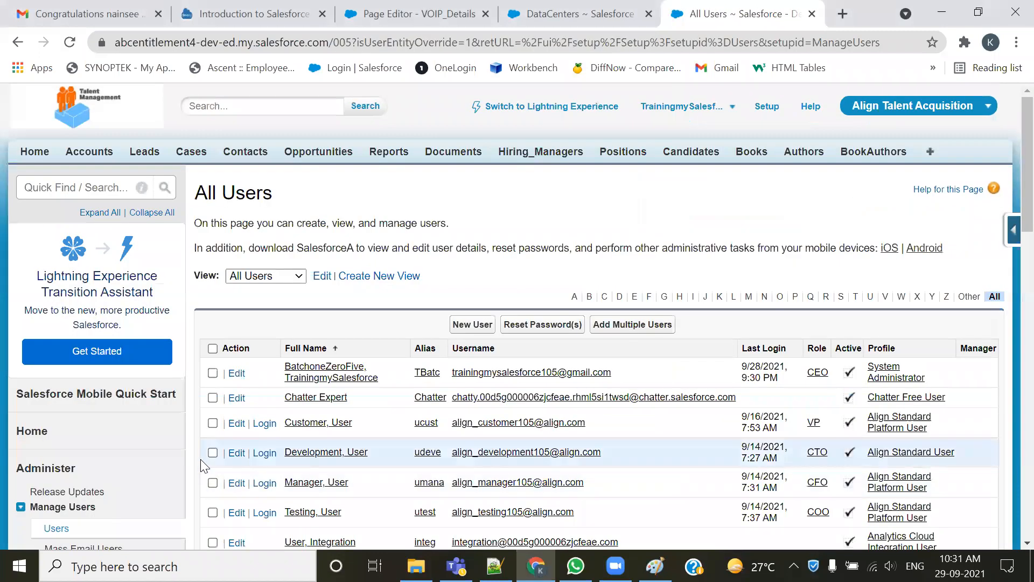
{"action": "scroll", "coordinate": [326, 364], "scroll_direction": "down", "scroll_amount": 3}
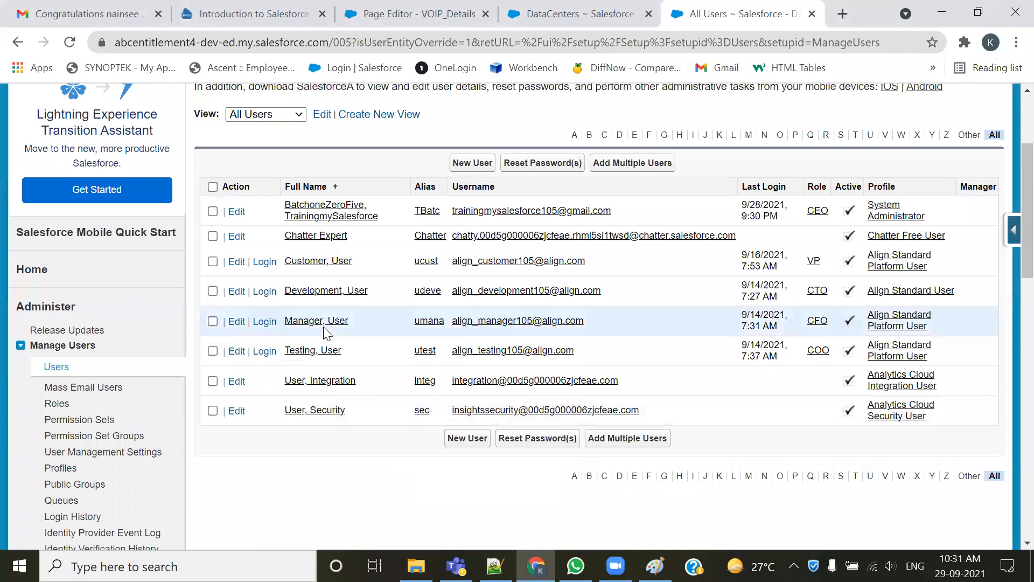
{"action": "left_click", "coordinate": [264, 322]}
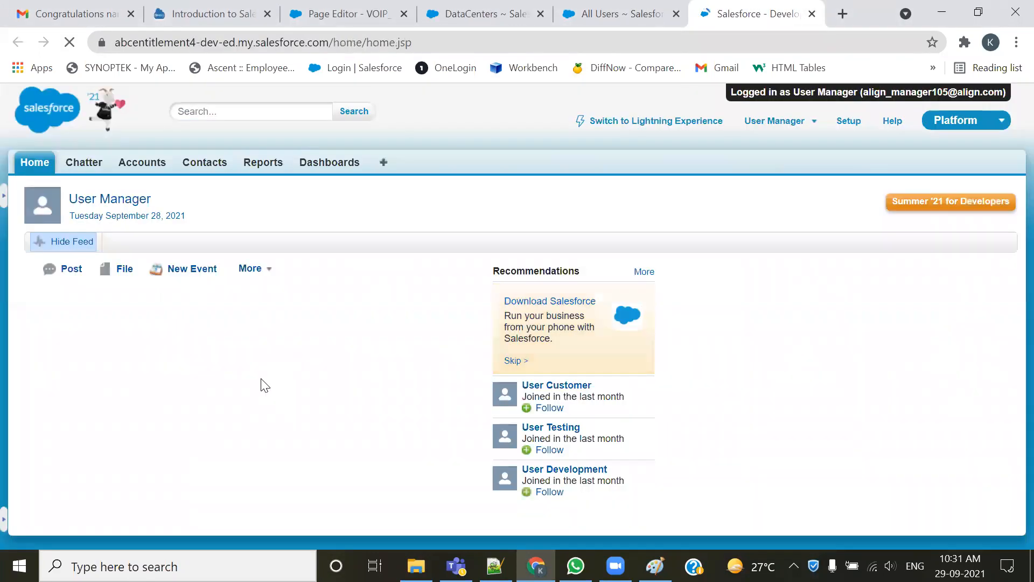
- List All Accounts as the Manager user and open Development User Record 3 to review its owner and account details
{"action": "left_click", "coordinate": [141, 164]}
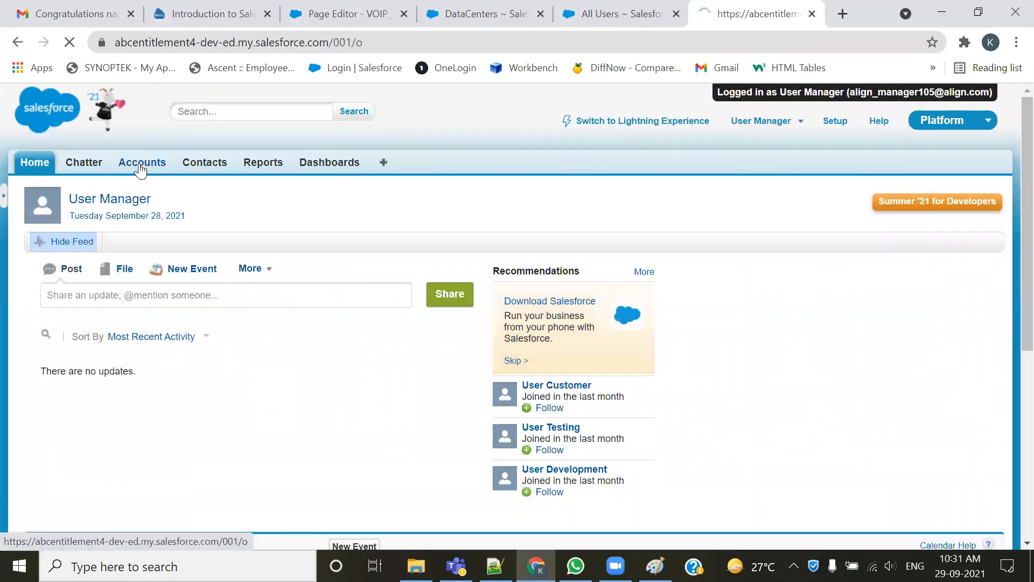
{"action": "left_click", "coordinate": [260, 243]}
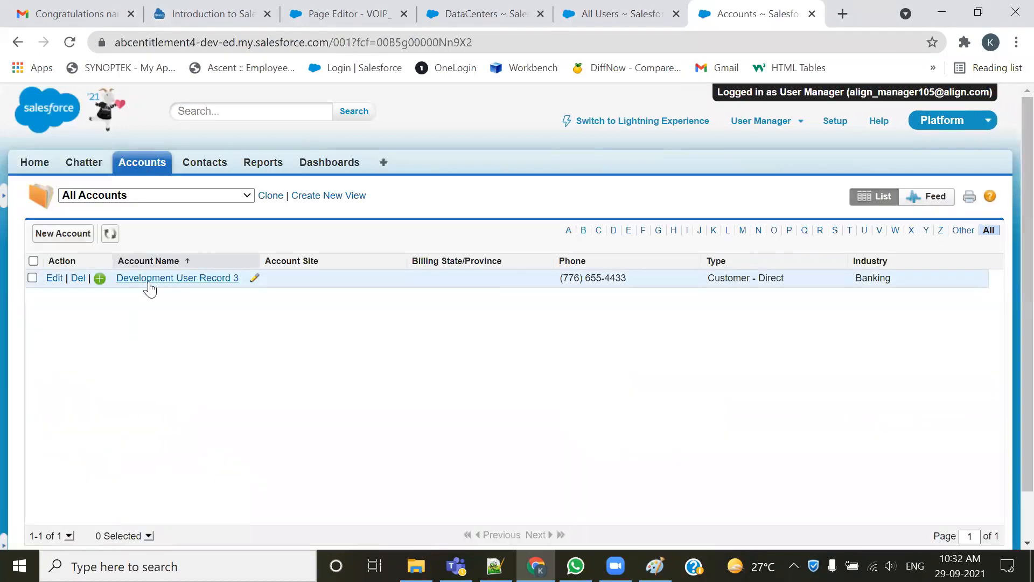
{"action": "left_click", "coordinate": [190, 289]}
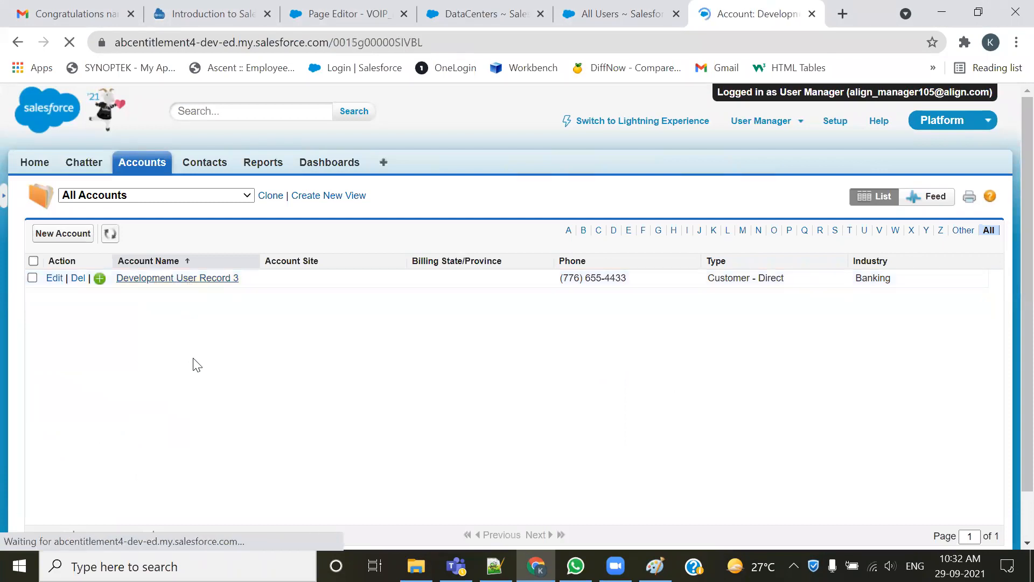
{"action": "scroll", "coordinate": [207, 361], "scroll_direction": "down", "scroll_amount": 5}
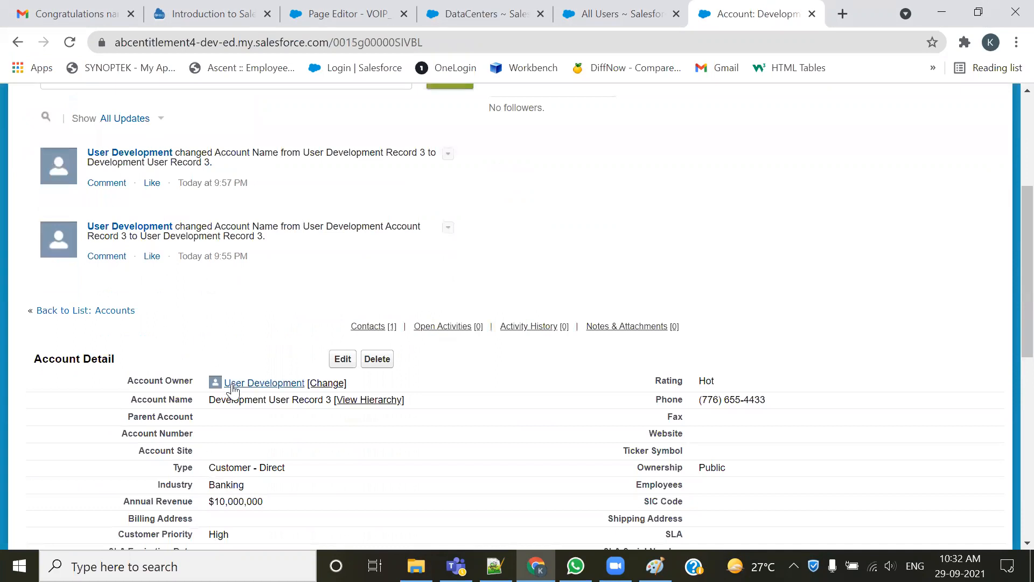
{"action": "mouse_move", "coordinate": [276, 390]}
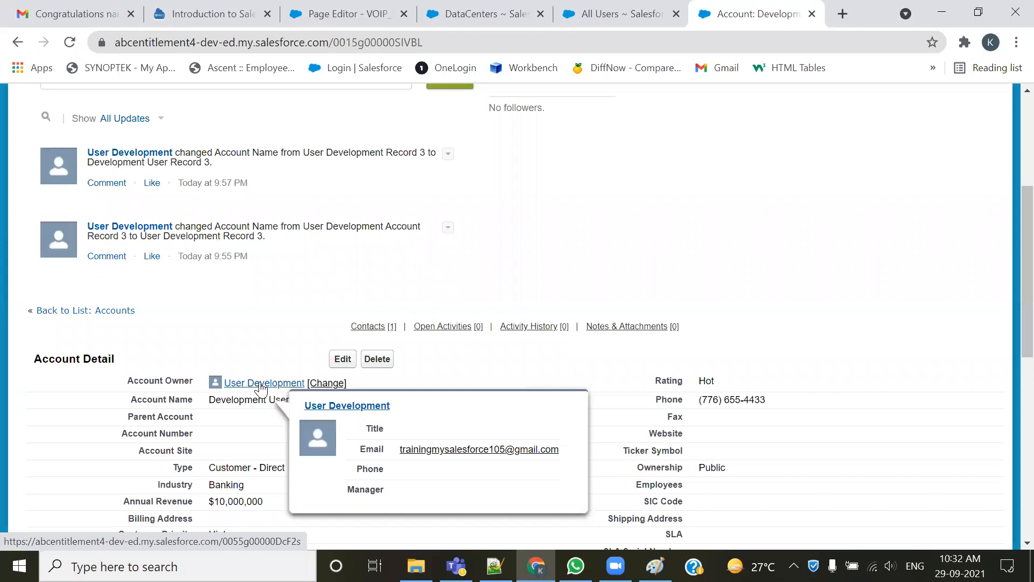
{"action": "scroll", "coordinate": [272, 358], "scroll_direction": "down", "scroll_amount": 1}
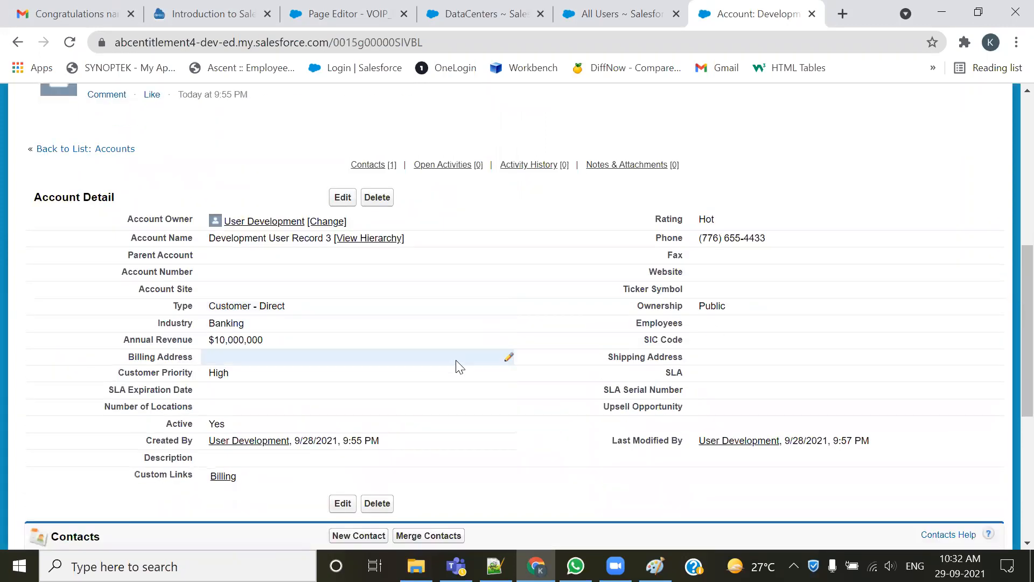
{"action": "scroll", "coordinate": [734, 164], "scroll_direction": "up", "scroll_amount": 5}
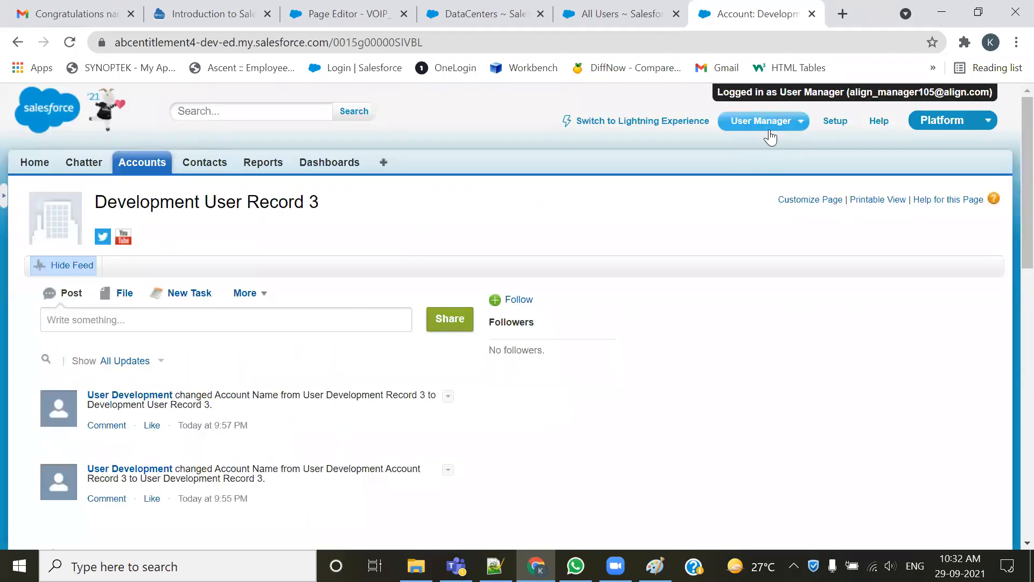
- Try to edit Development User Record 3 as the Manager user and return to the previous page
{"action": "scroll", "coordinate": [574, 320], "scroll_direction": "down", "scroll_amount": 6}
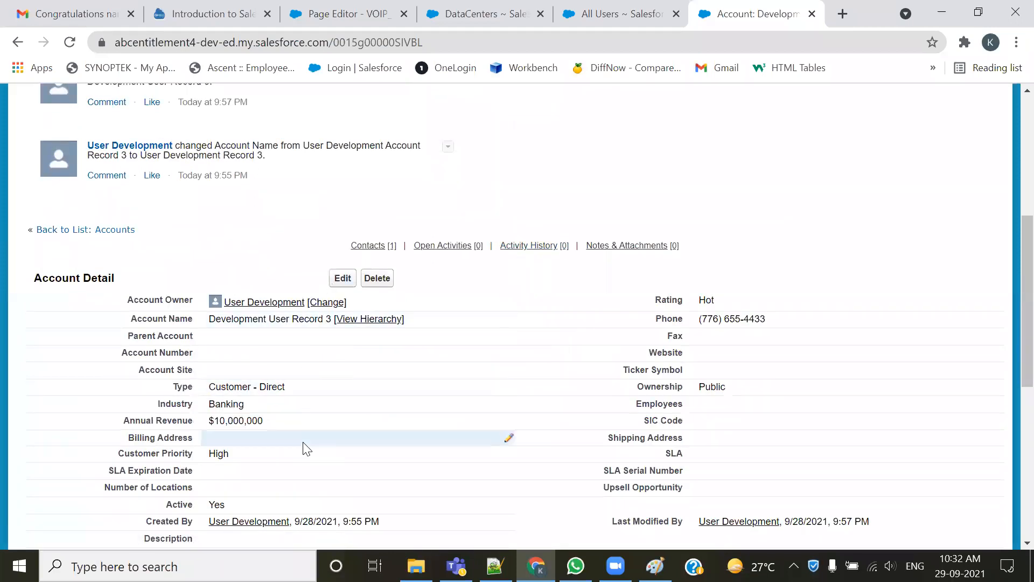
{"action": "scroll", "coordinate": [306, 449], "scroll_direction": "down", "scroll_amount": 3}
{"action": "left_click", "coordinate": [342, 116]}
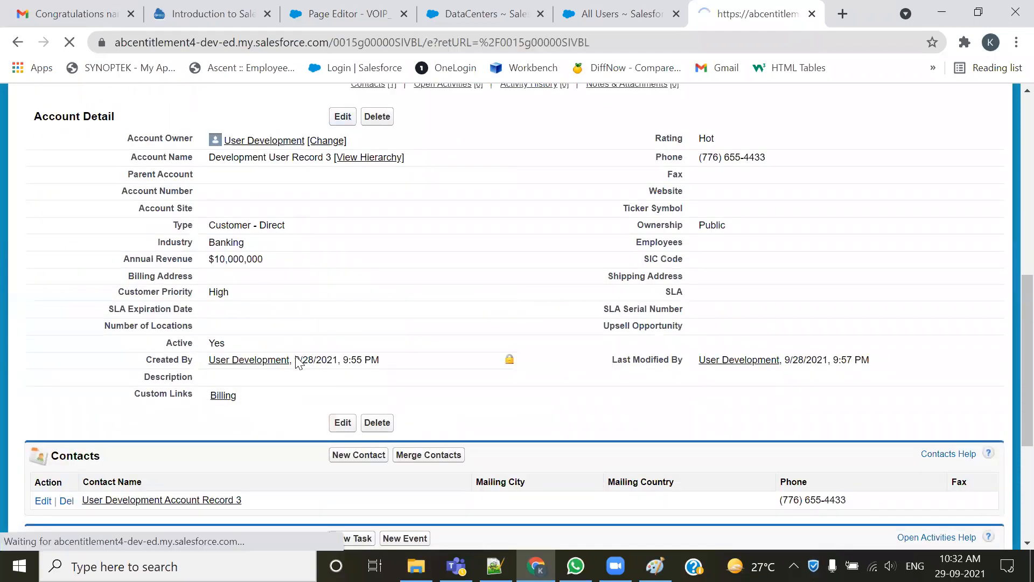
{"action": "left_click_drag", "start_coordinate": [172, 200], "coordinate": [39, 198]}
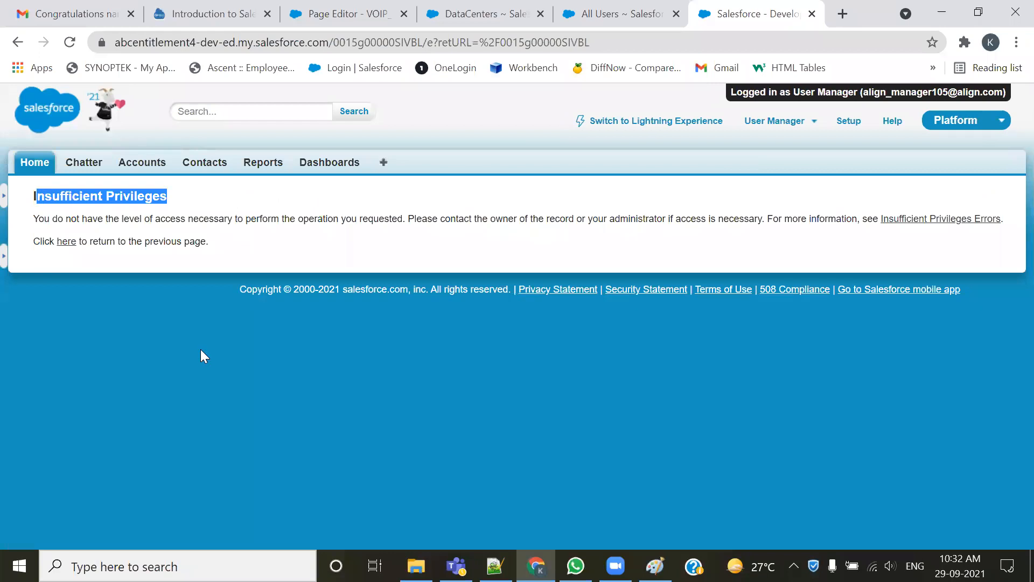
{"action": "left_click", "coordinate": [65, 241]}
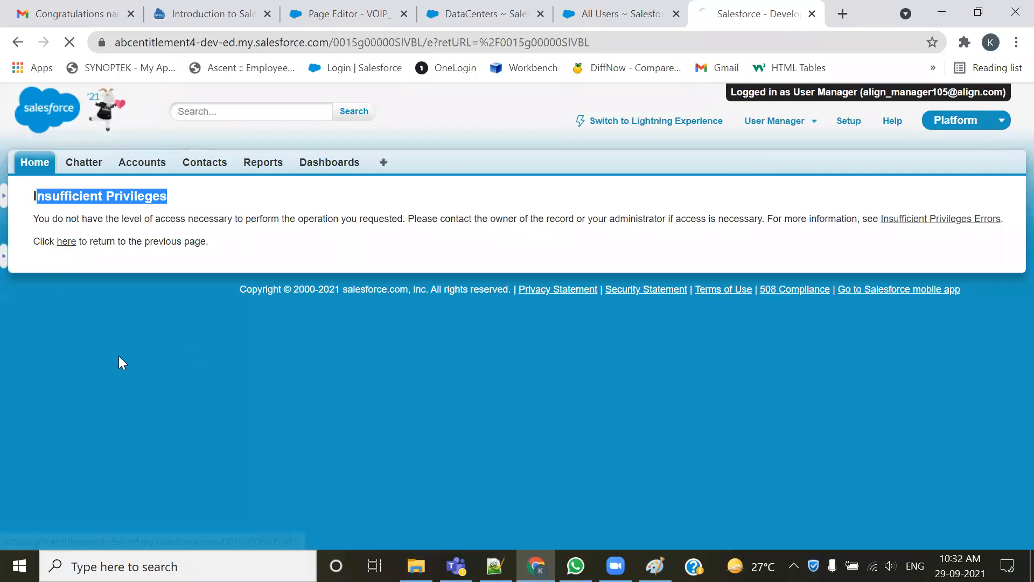
- Try to change the record's Type to Prospect as the Manager user, save it and cancel the edit
{"action": "scroll", "coordinate": [121, 364], "scroll_direction": "down", "scroll_amount": 3}
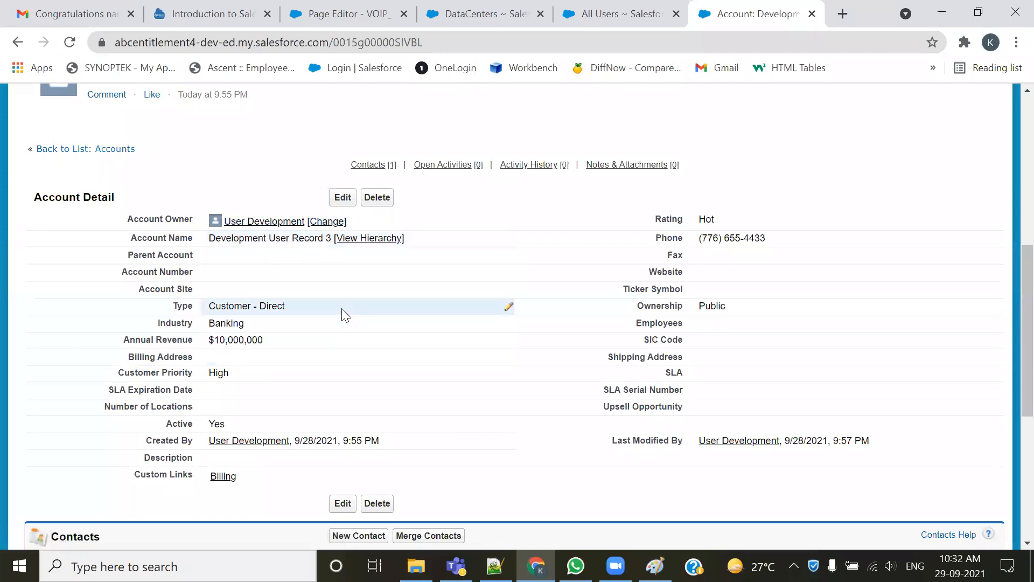
{"action": "double_click", "coordinate": [342, 306]}
{"action": "left_click", "coordinate": [337, 308]}
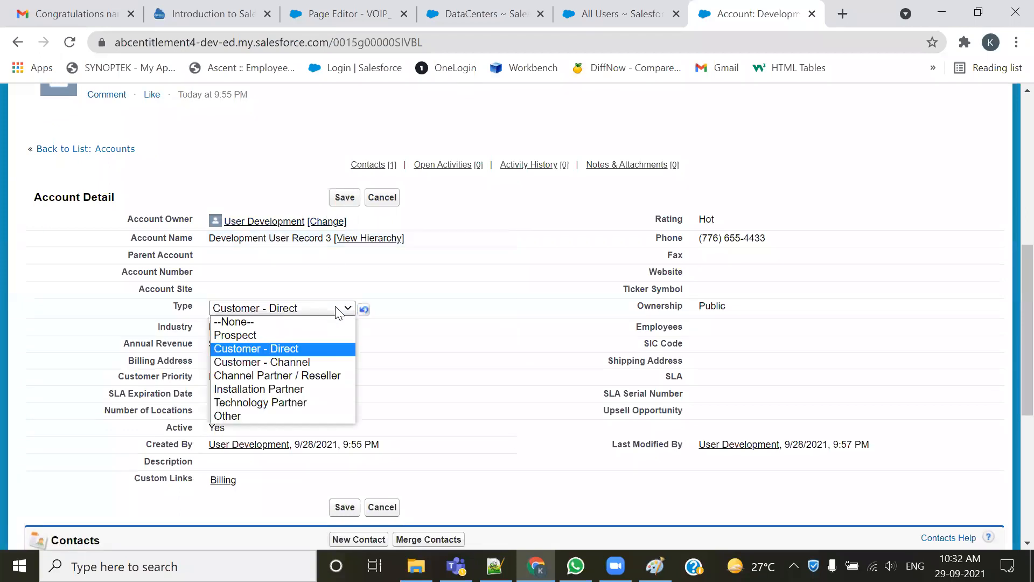
{"action": "left_click", "coordinate": [277, 335]}
{"action": "left_click", "coordinate": [344, 197]}
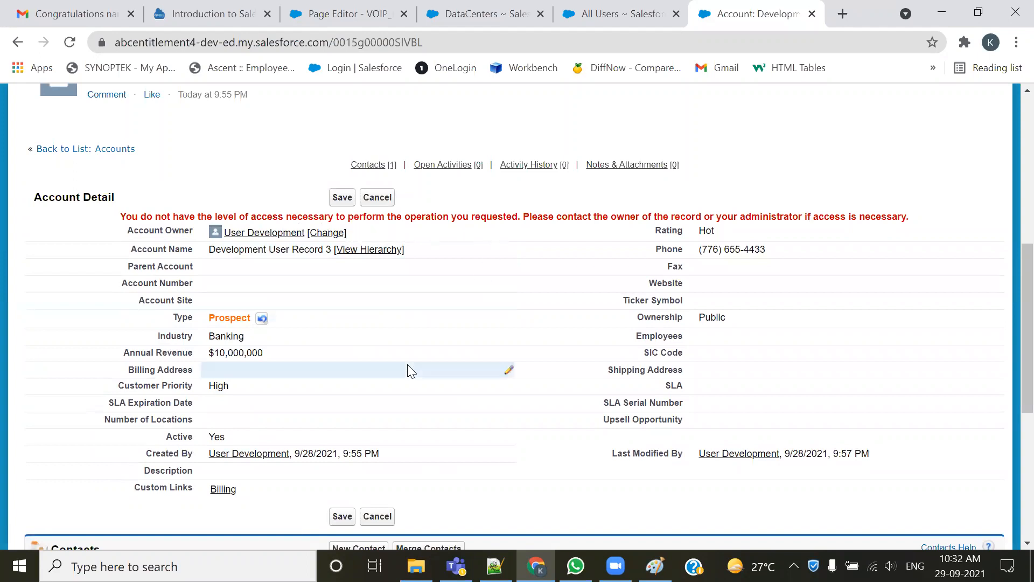
{"action": "left_click", "coordinate": [370, 200]}
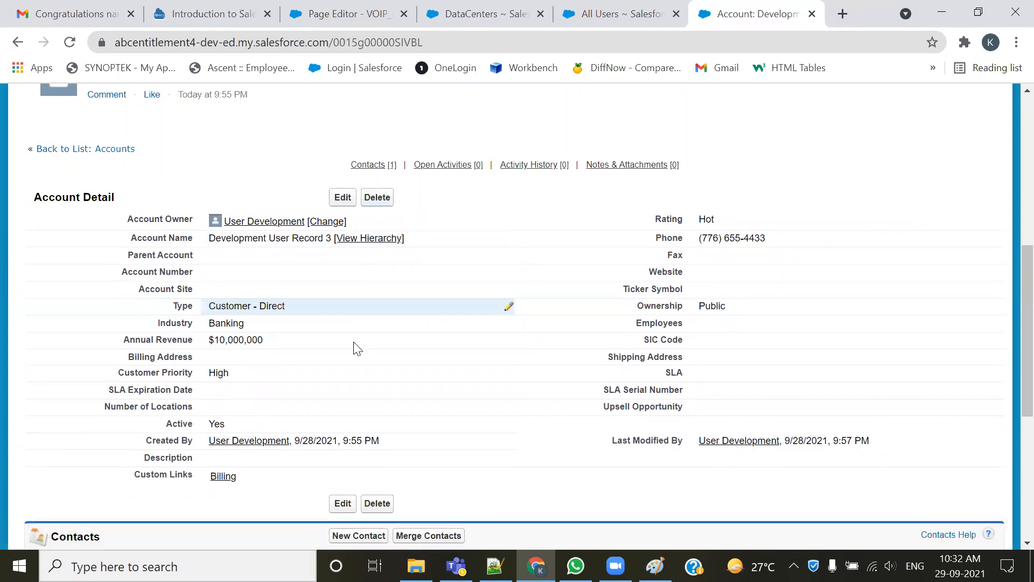
- Try to delete Development User Record 3 as the Manager user and return to the previous page
{"action": "left_click", "coordinate": [379, 199]}
{"action": "left_click", "coordinate": [596, 134]}
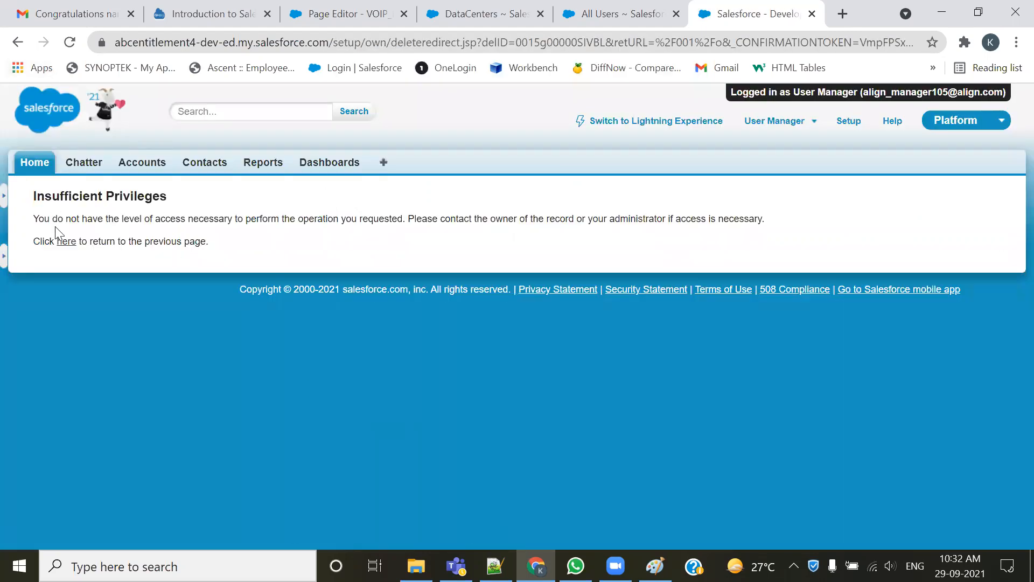
{"action": "left_click", "coordinate": [65, 243]}
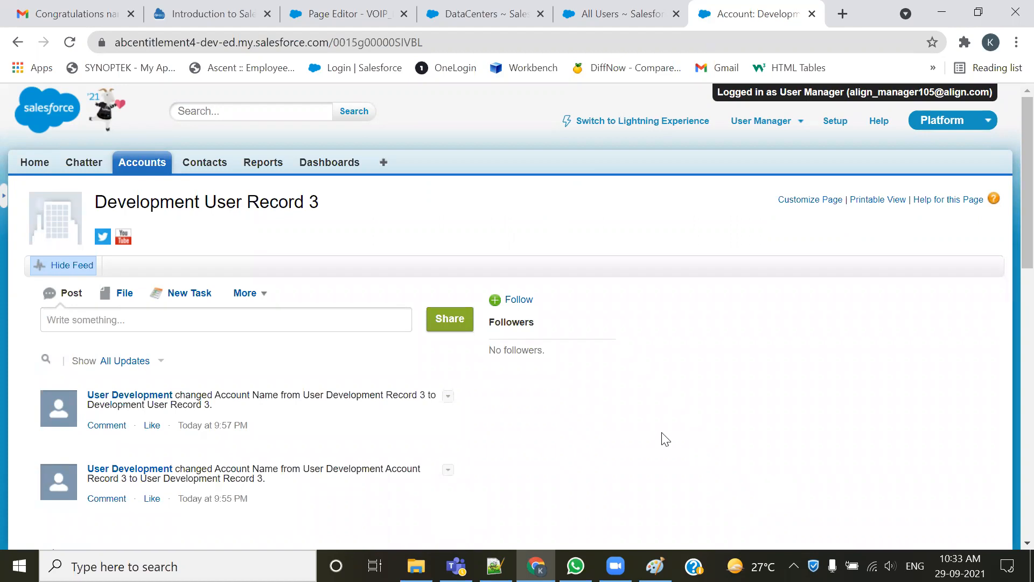
- Review the account details of Development User Record 3 and log out of the Manager user's session
{"action": "scroll", "coordinate": [666, 439], "scroll_direction": "down", "scroll_amount": 5}
{"action": "scroll", "coordinate": [407, 388], "scroll_direction": "down", "scroll_amount": 2}
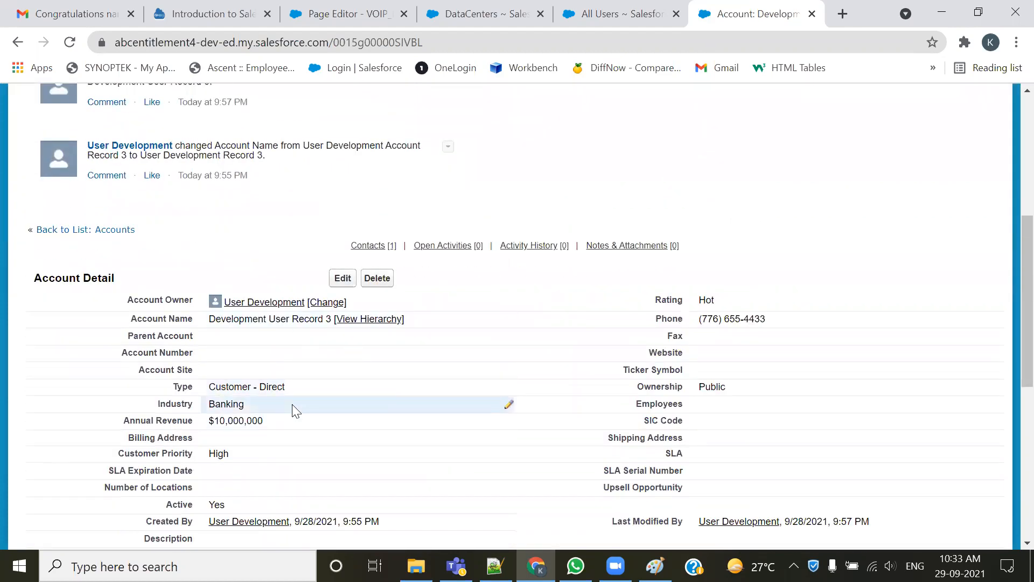
{"action": "scroll", "coordinate": [293, 407], "scroll_direction": "down", "scroll_amount": 3}
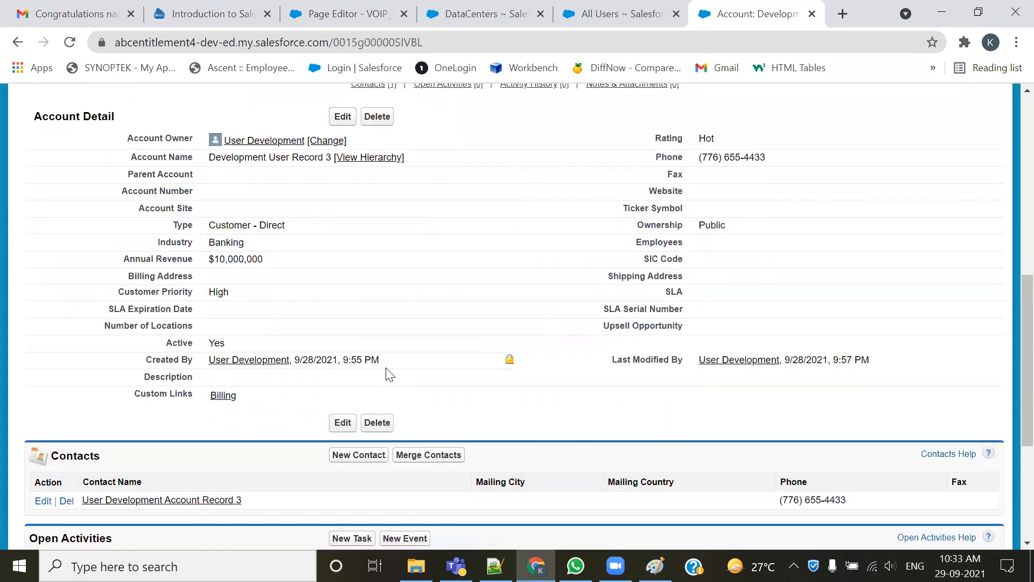
{"action": "scroll", "coordinate": [387, 372], "scroll_direction": "up", "scroll_amount": 2}
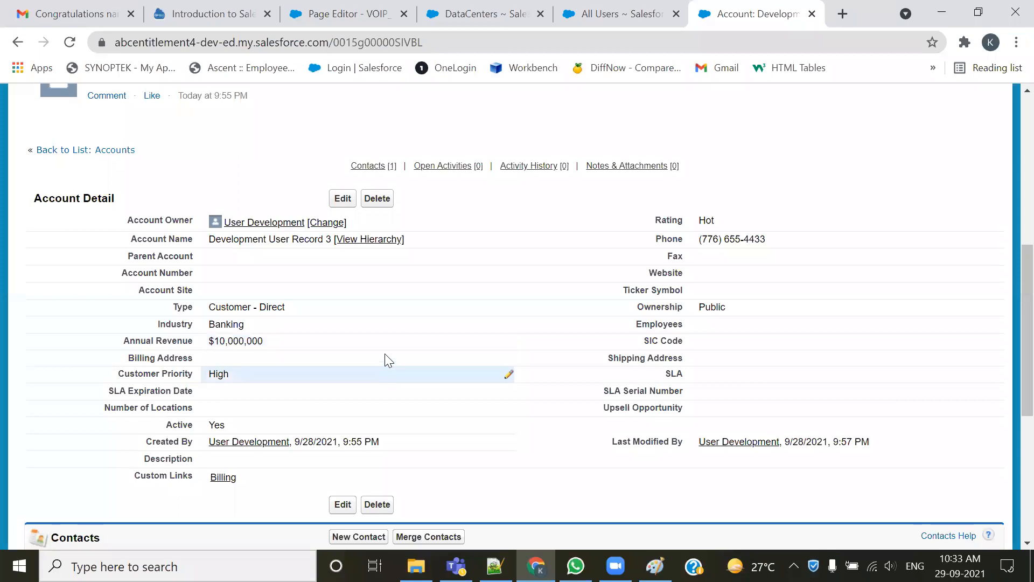
{"action": "scroll", "coordinate": [385, 355], "scroll_direction": "up", "scroll_amount": 5}
{"action": "scroll", "coordinate": [387, 356], "scroll_direction": "up", "scroll_amount": 2}
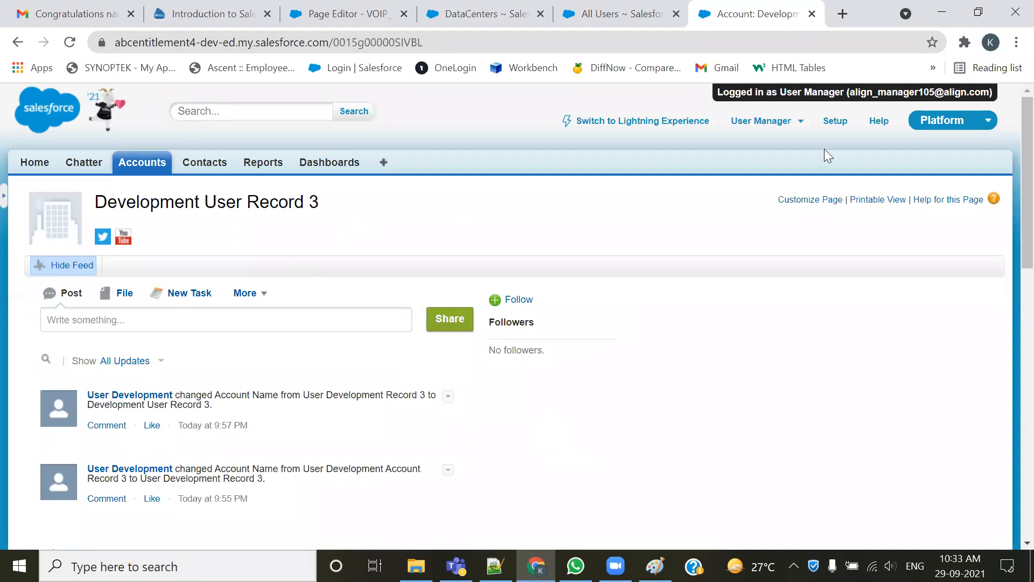
{"action": "left_click", "coordinate": [797, 123]}
{"action": "left_click", "coordinate": [703, 229]}
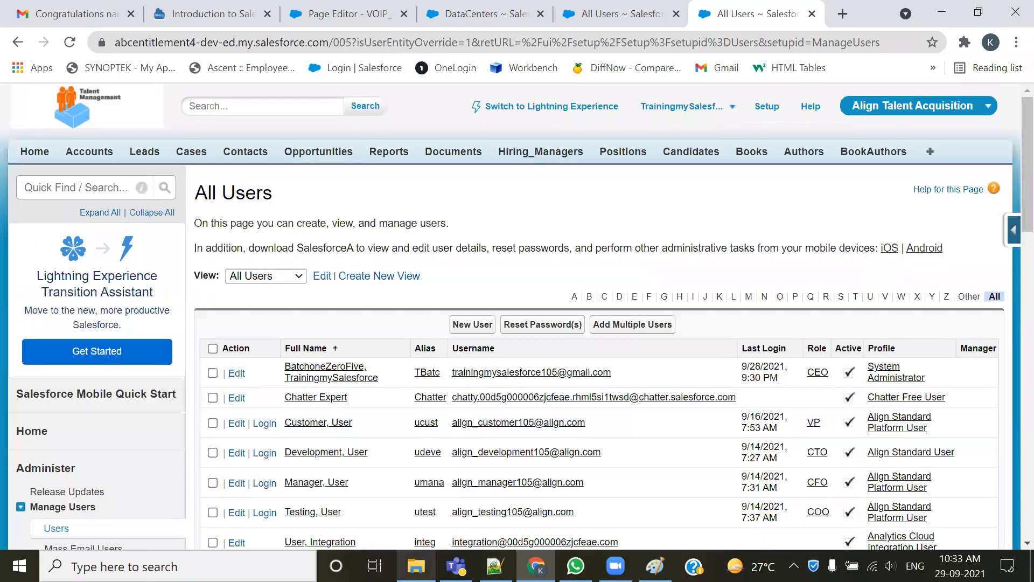
- Check the next sharing use case in the Notepad++ notes, return to Chrome and log in as the Development user in a new tab
{"action": "left_click", "coordinate": [494, 566]}
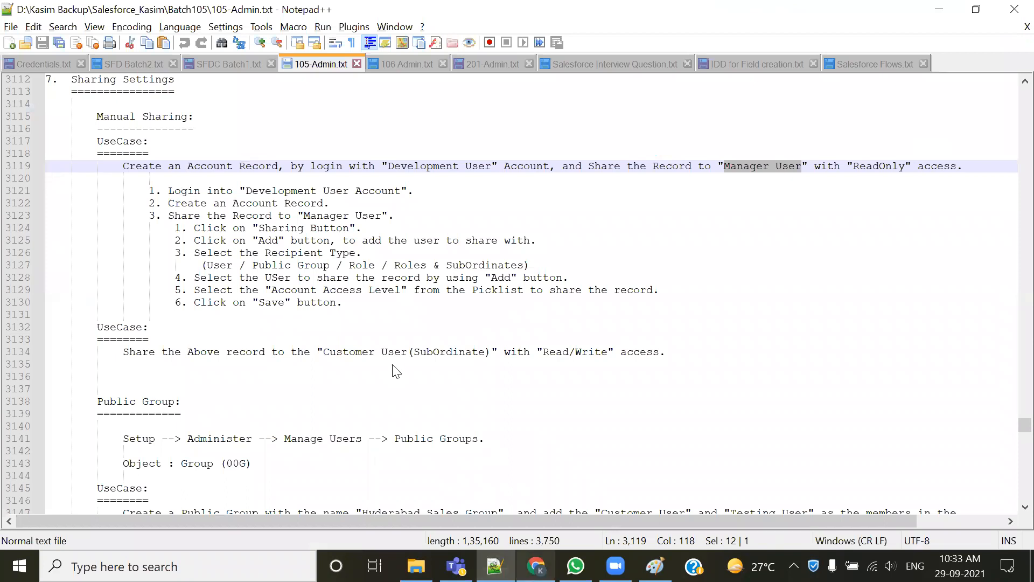
{"action": "key", "text": "alt+Tab"}
{"action": "left_click", "coordinate": [261, 293]}
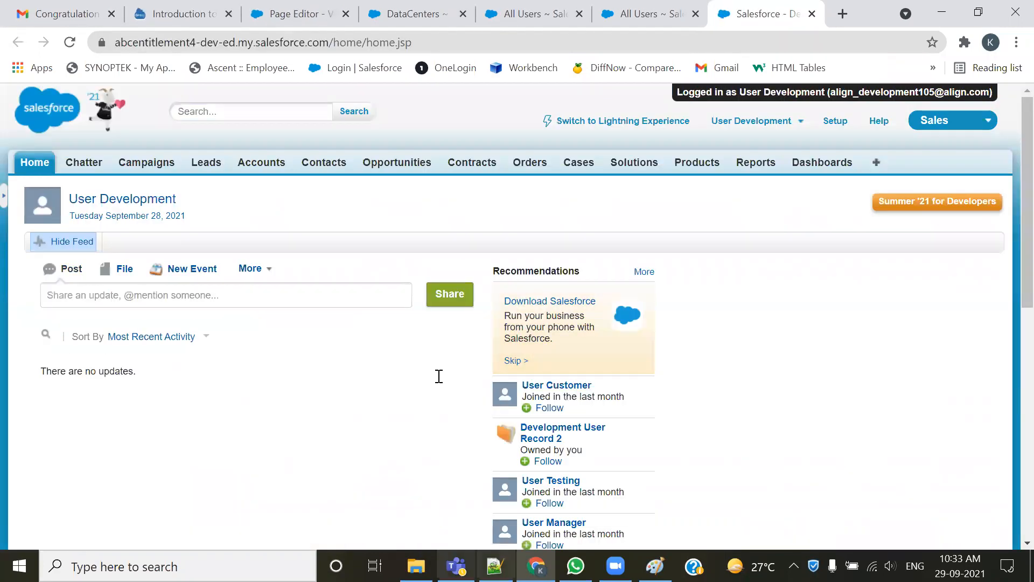
- Examine the role hierarchy in the Notepad++ notes, marking the VP role and the Customer User assigned to it
{"action": "key", "text": "alt+Tab"}
{"action": "scroll", "coordinate": [439, 376], "scroll_direction": "up", "scroll_amount": 15}
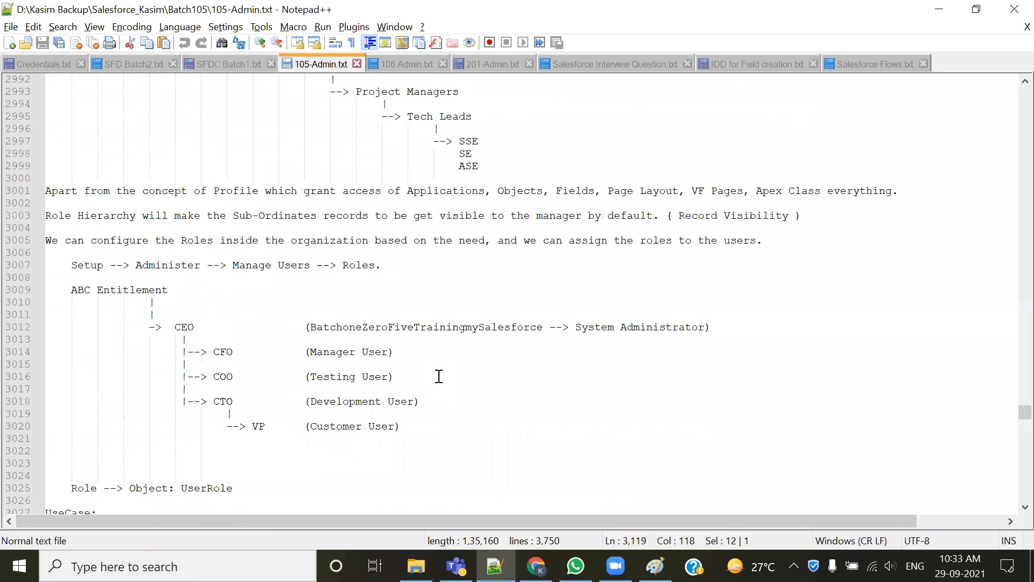
{"action": "scroll", "coordinate": [439, 376], "scroll_direction": "down", "scroll_amount": 1}
{"action": "left_click", "coordinate": [314, 366]}
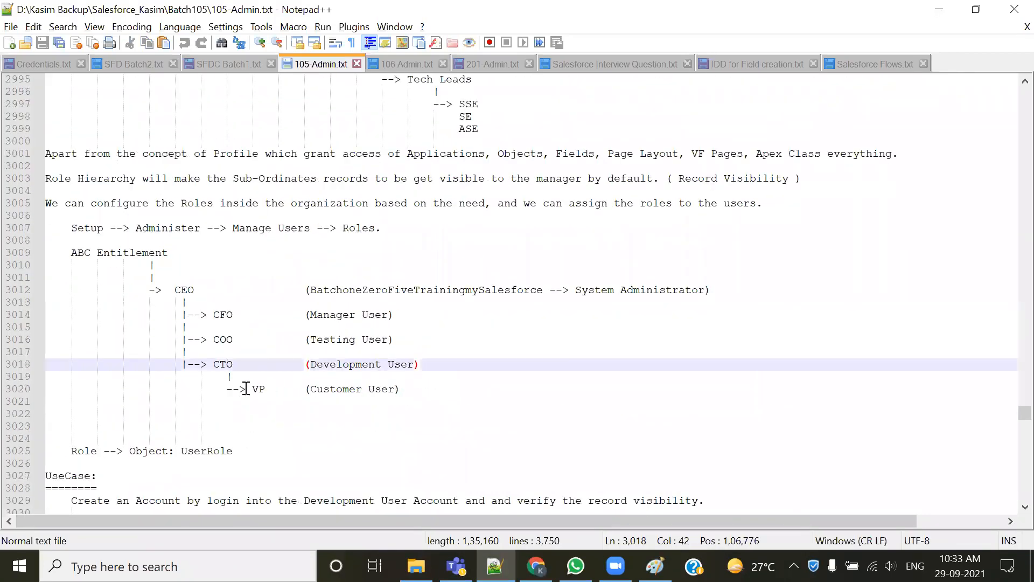
{"action": "left_click_drag", "start_coordinate": [246, 389], "coordinate": [278, 389]}
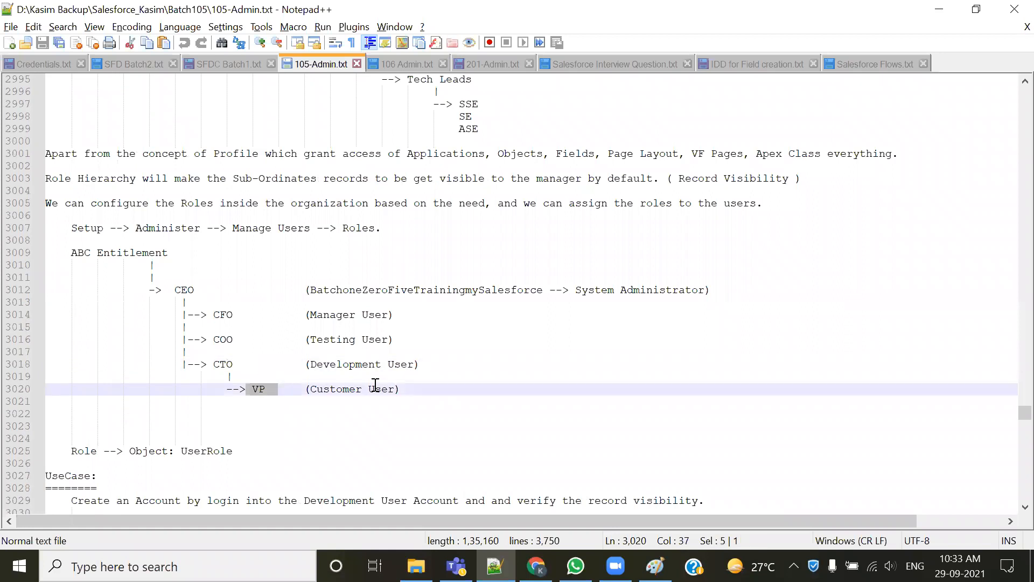
{"action": "left_click_drag", "start_coordinate": [407, 389], "coordinate": [305, 389]}
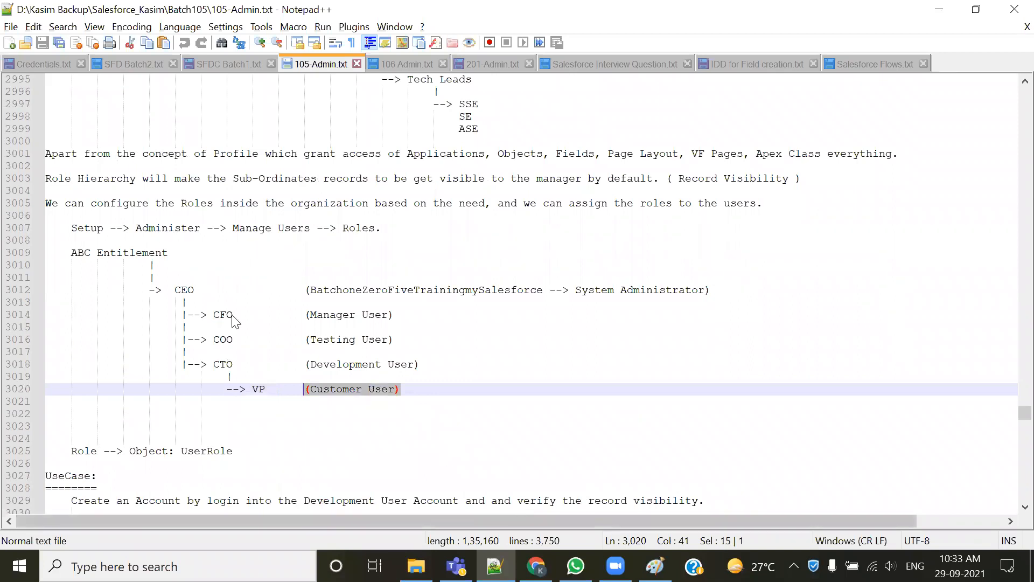
- Switch back to Chrome, open the account Development User Record 2 from the Accounts home page and review its details
{"action": "key", "text": "alt+Tab"}
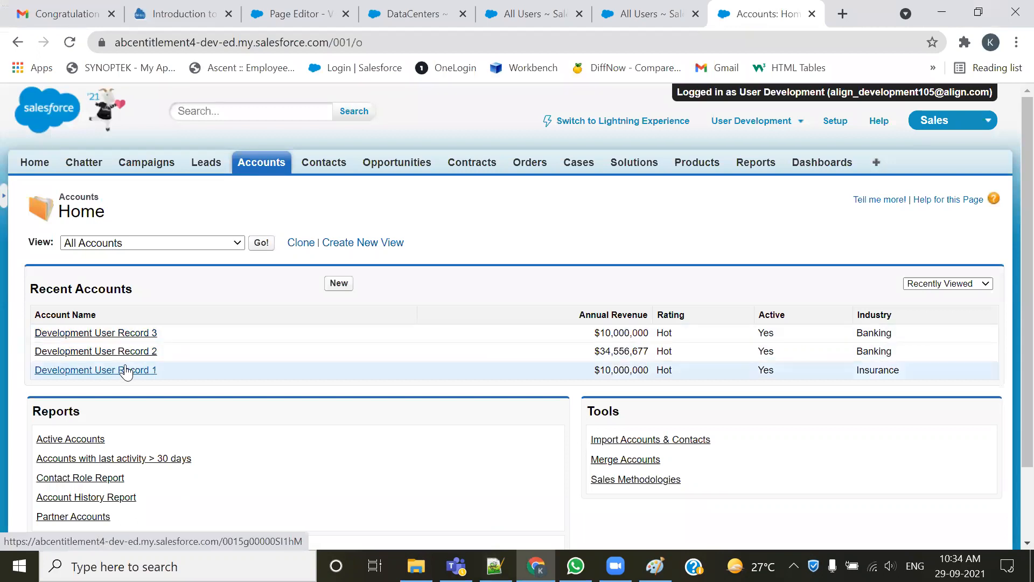
{"action": "left_click", "coordinate": [86, 352]}
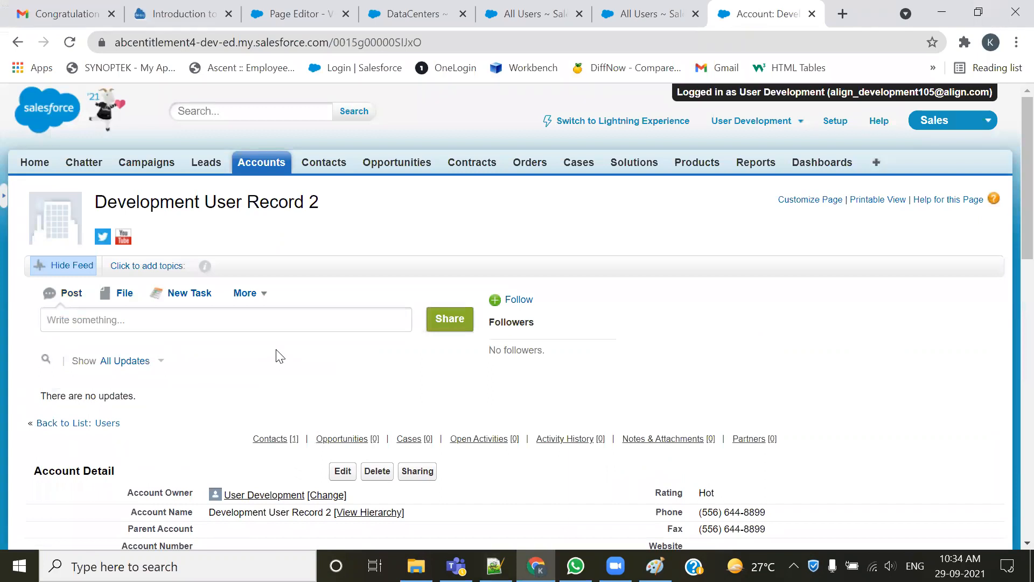
{"action": "scroll", "coordinate": [279, 356], "scroll_direction": "down", "scroll_amount": 5}
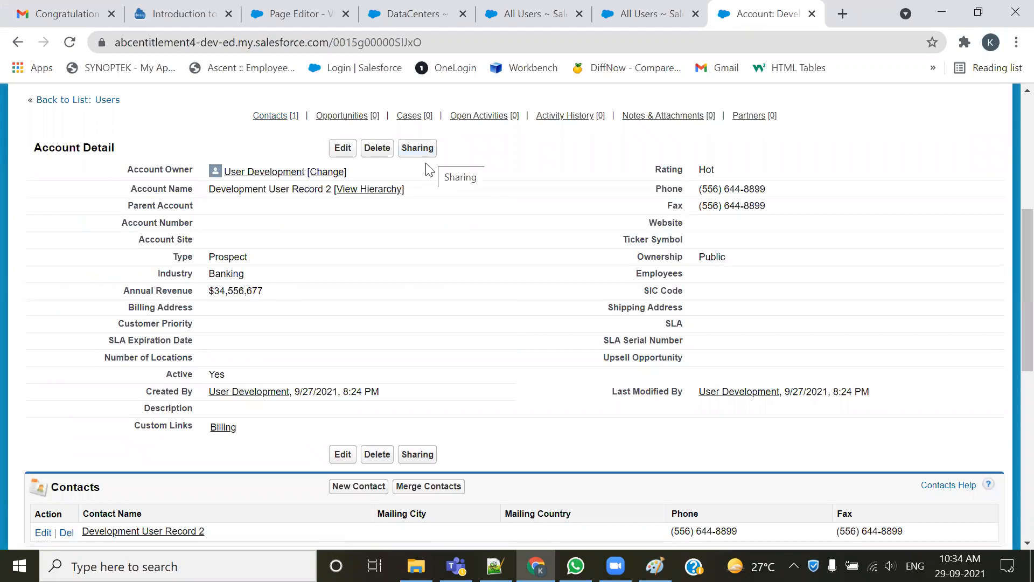
{"action": "scroll", "coordinate": [269, 253], "scroll_direction": "up", "scroll_amount": 3}
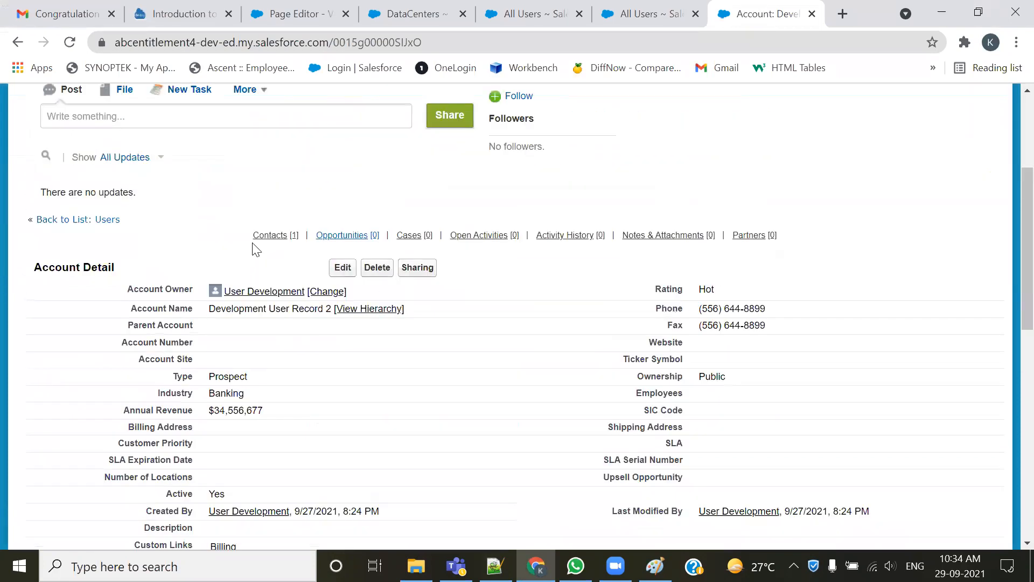
{"action": "scroll", "coordinate": [280, 262], "scroll_direction": "up", "scroll_amount": 3}
{"action": "left_click_drag", "start_coordinate": [95, 203], "coordinate": [277, 204]}
{"action": "left_click", "coordinate": [311, 229]}
{"action": "scroll", "coordinate": [311, 386], "scroll_direction": "down", "scroll_amount": 3}
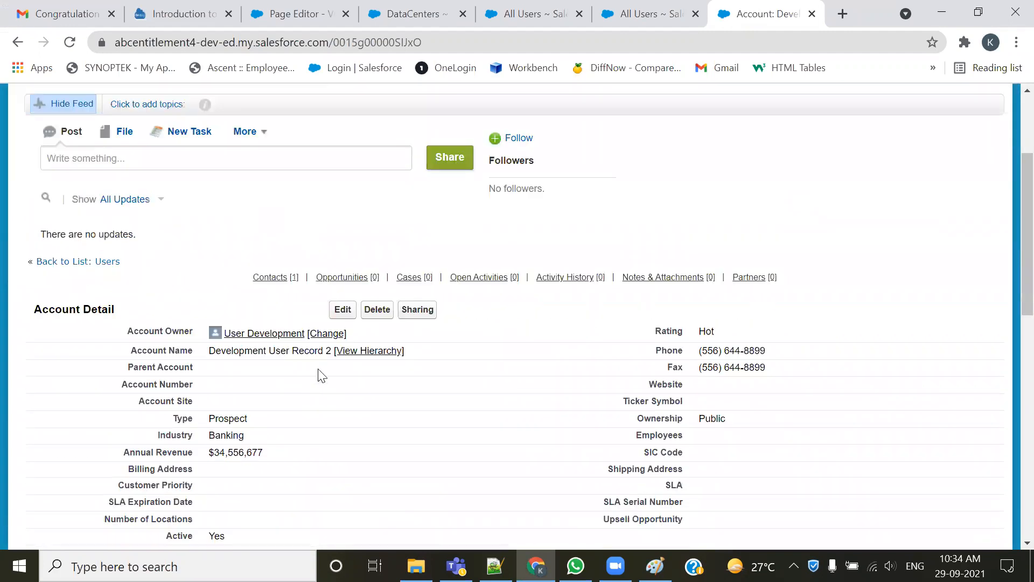
- Start a new sharing for Development User Record 2 and add User Customer from the available users as the recipient
{"action": "left_click", "coordinate": [419, 311]}
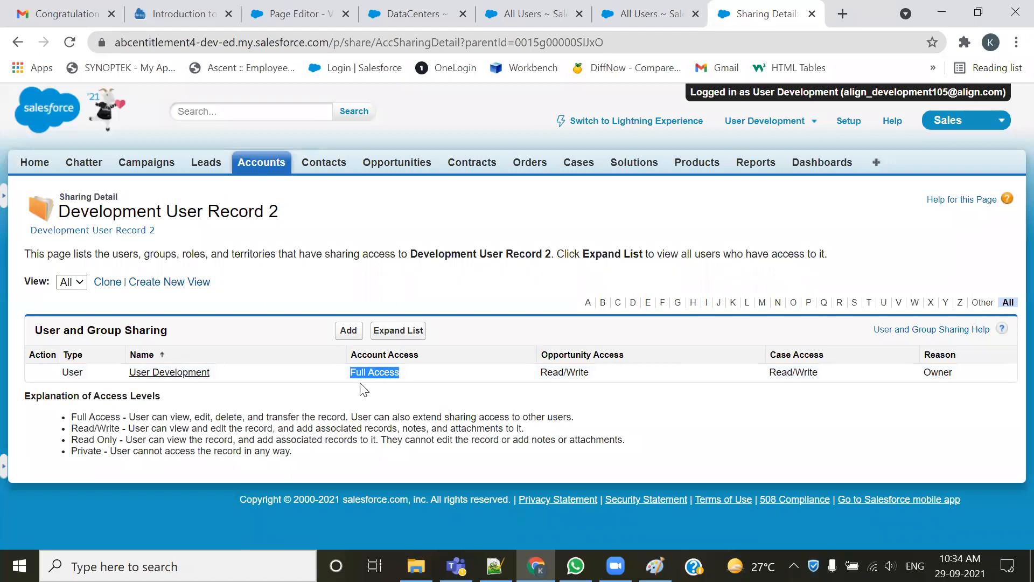
{"action": "left_click", "coordinate": [348, 330]}
{"action": "scroll", "coordinate": [197, 356], "scroll_direction": "down", "scroll_amount": 3}
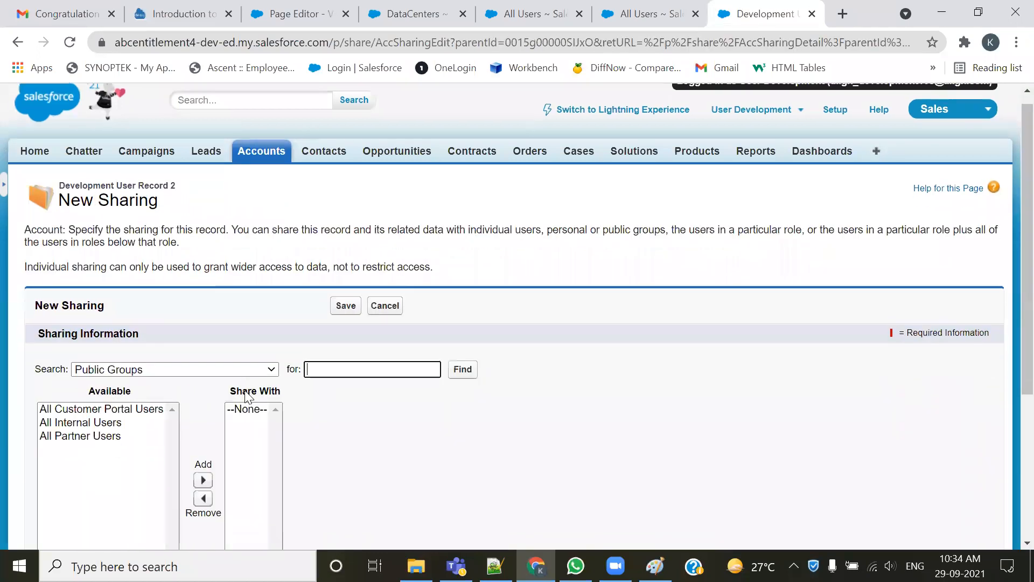
{"action": "left_click", "coordinate": [194, 221]}
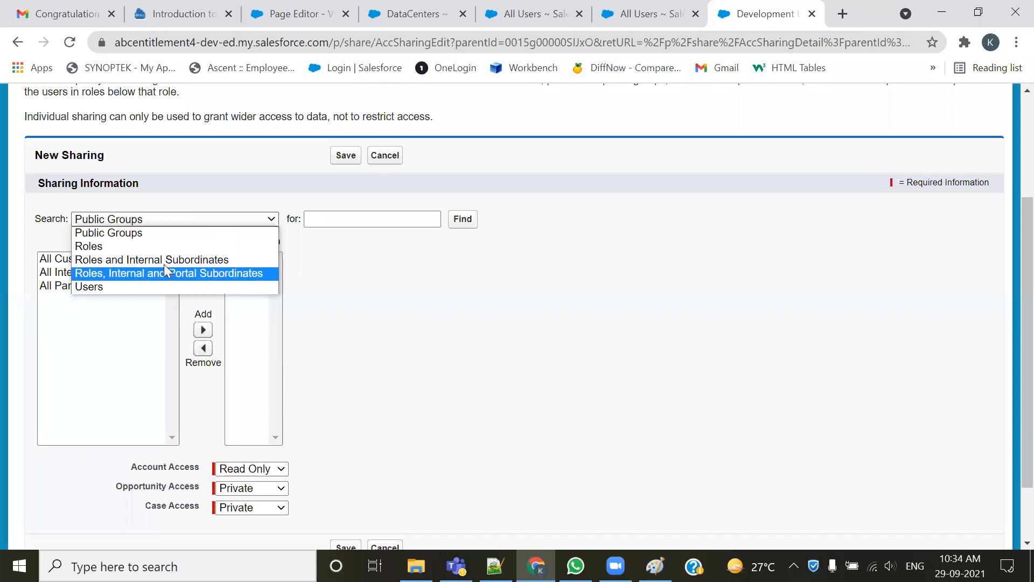
{"action": "left_click", "coordinate": [92, 287]}
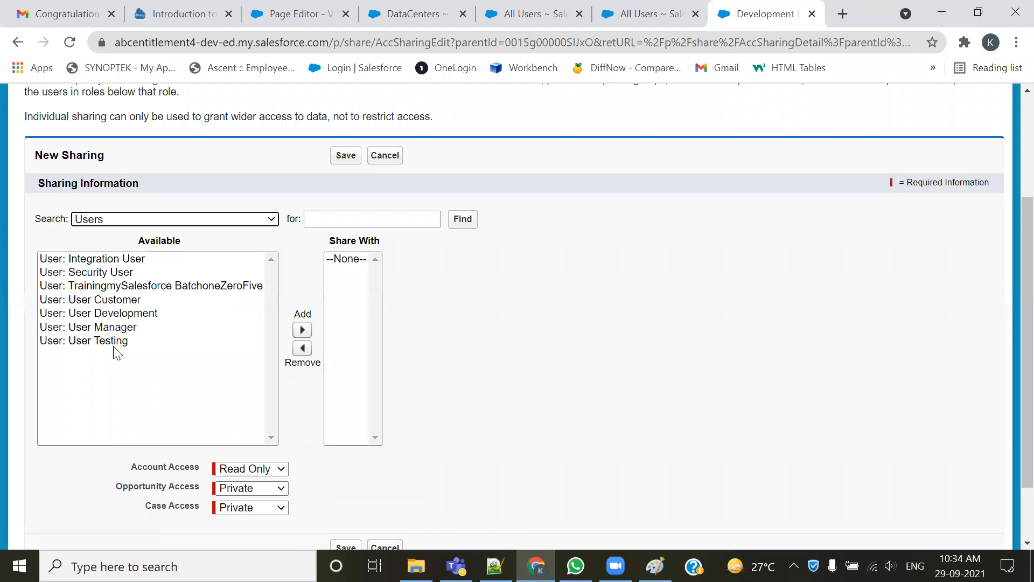
{"action": "left_click", "coordinate": [122, 300]}
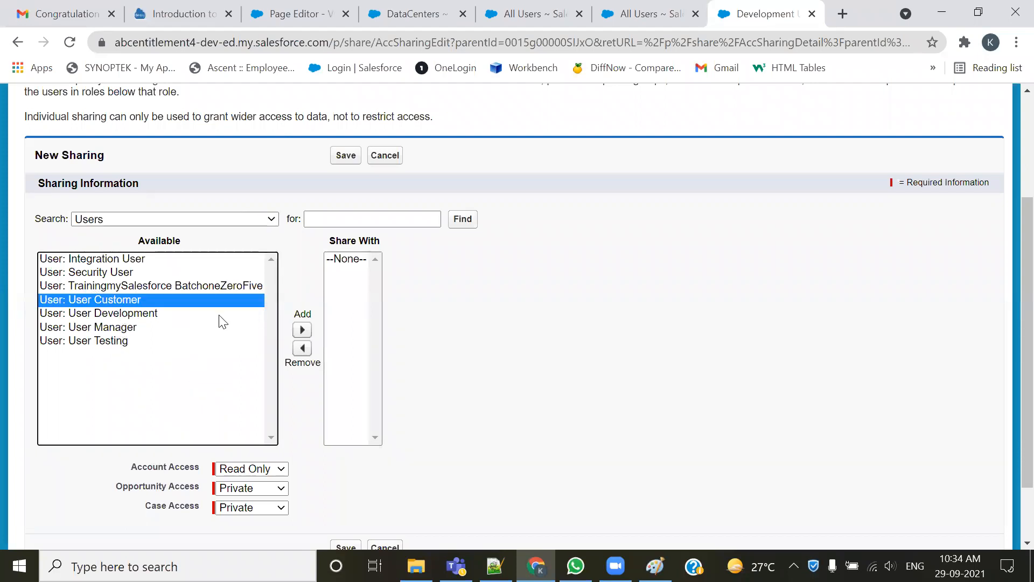
{"action": "left_click", "coordinate": [302, 330]}
{"action": "scroll", "coordinate": [254, 378], "scroll_direction": "down", "scroll_amount": 2}
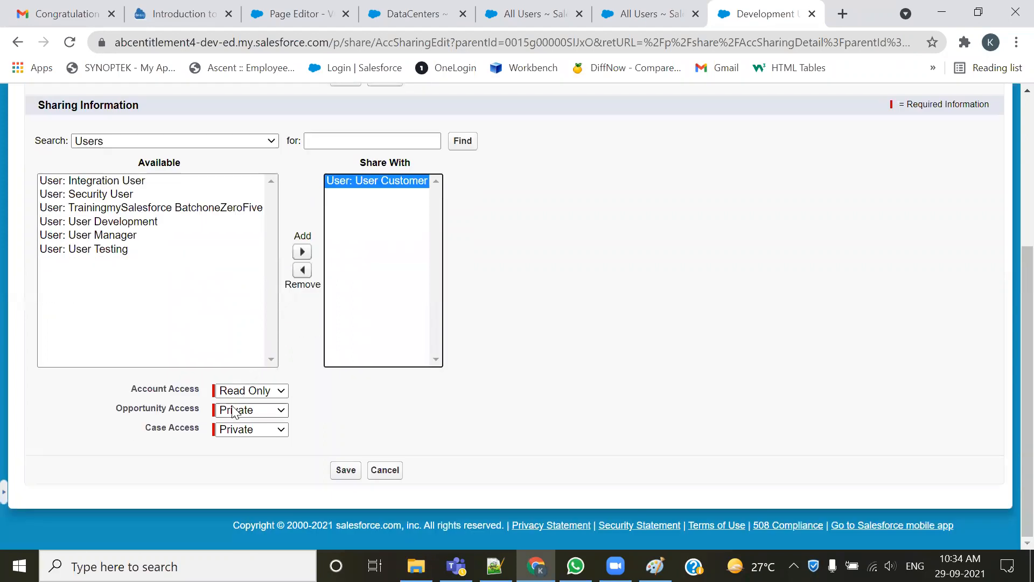
{"action": "left_click", "coordinate": [261, 394]}
{"action": "left_click", "coordinate": [248, 418]}
{"action": "left_click", "coordinate": [345, 470]}
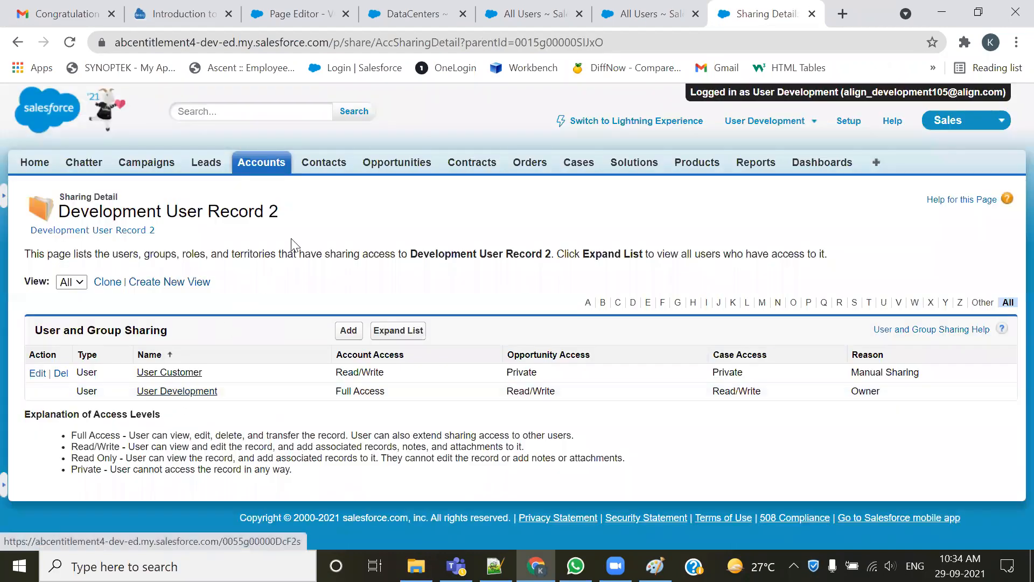
- Examine the new User Customer sharing entry, marking the record name, the account access and the reason
{"action": "left_click_drag", "start_coordinate": [288, 216], "coordinate": [209, 214]}
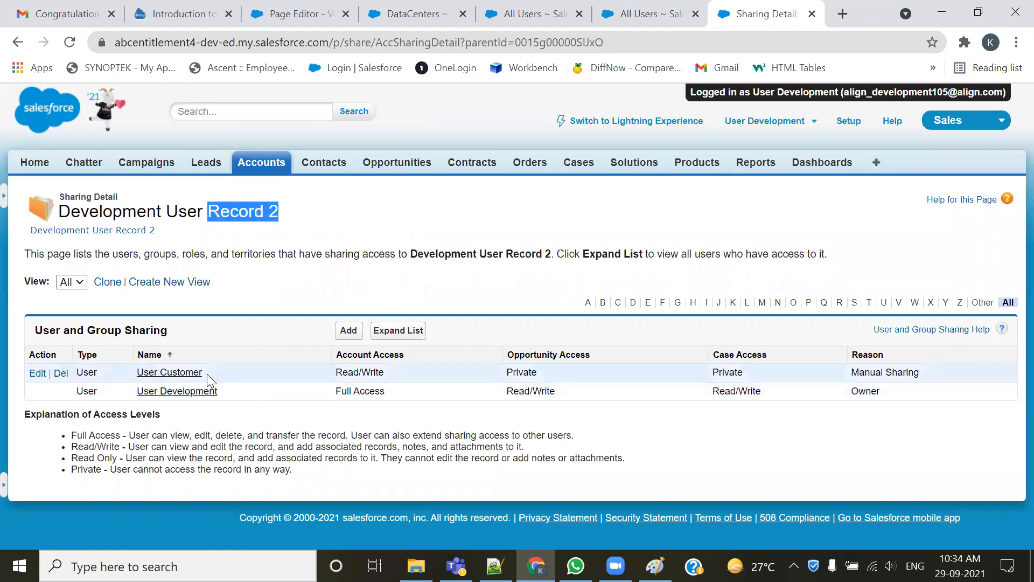
{"action": "left_click_drag", "start_coordinate": [389, 373], "coordinate": [336, 372]}
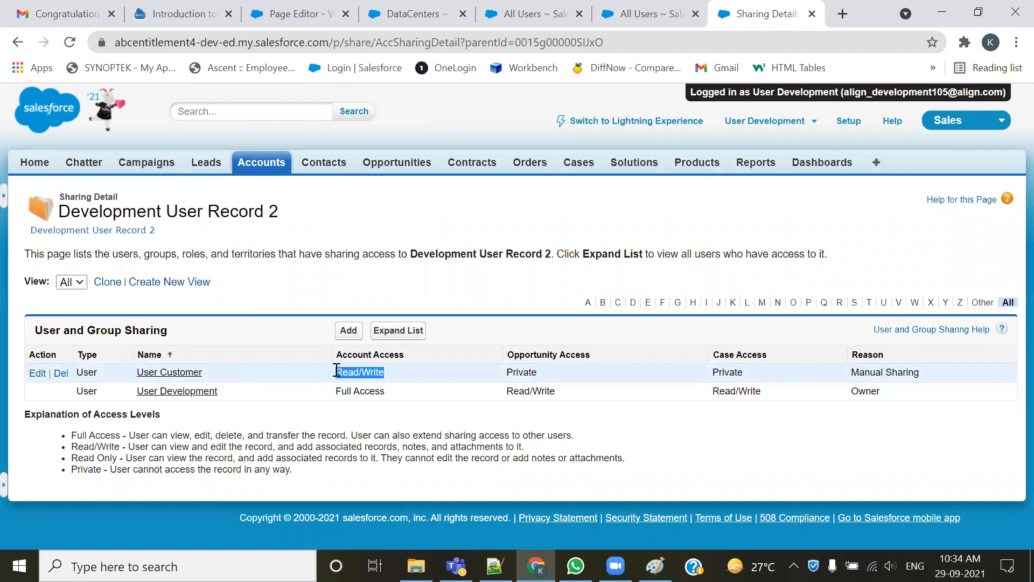
{"action": "left_click_drag", "start_coordinate": [922, 373], "coordinate": [850, 372]}
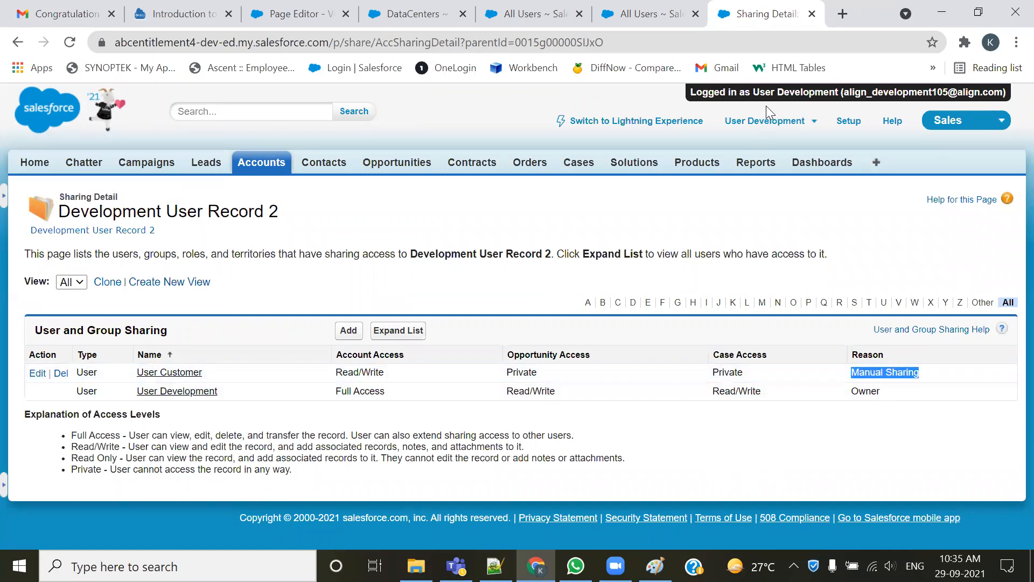
- Log out of the Development user's session and close the two extra All Users tabs
{"action": "left_click", "coordinate": [765, 119]}
{"action": "left_click", "coordinate": [701, 226]}
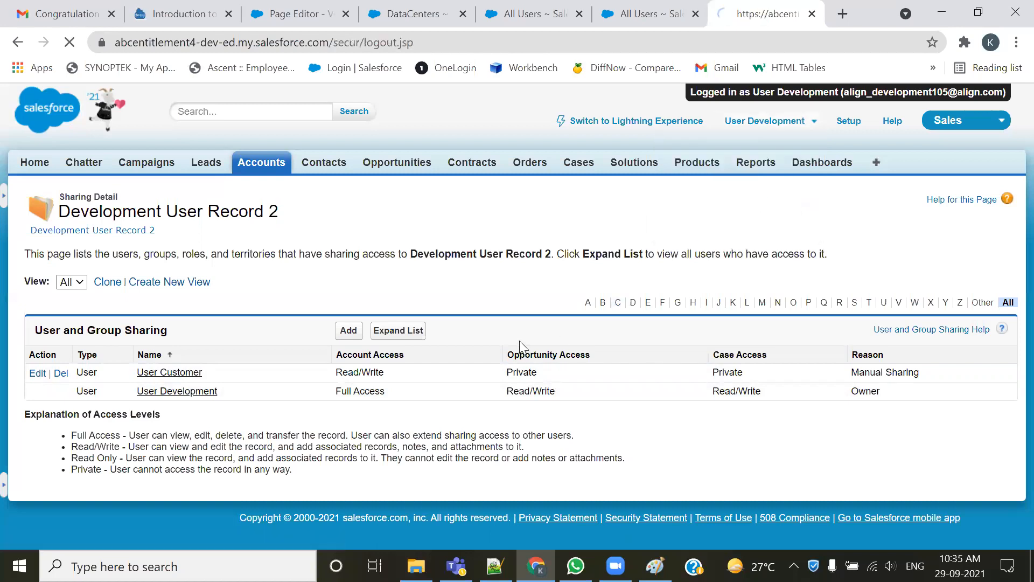
{"action": "scroll", "coordinate": [374, 334], "scroll_direction": "down", "scroll_amount": 3}
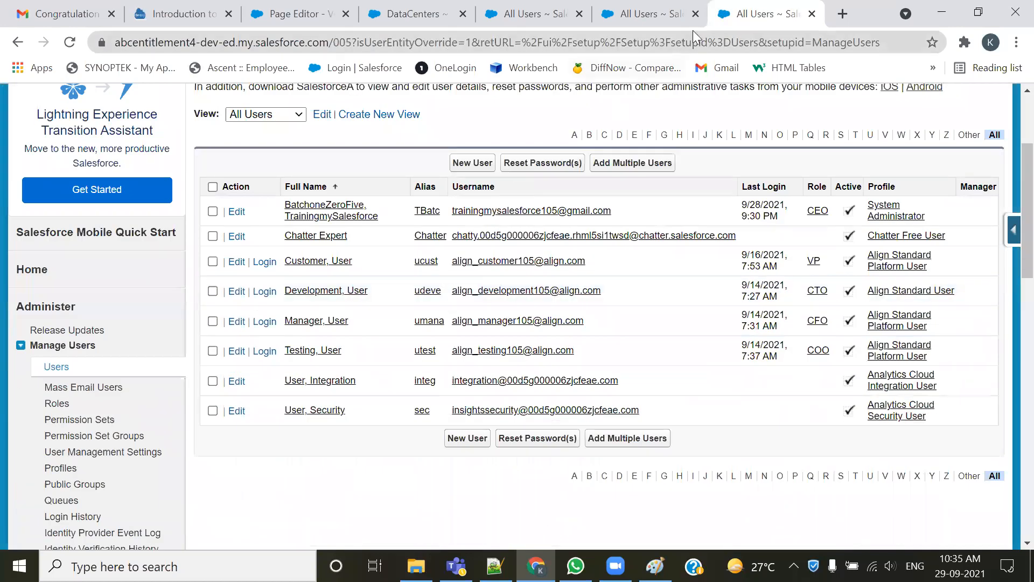
{"action": "left_click", "coordinate": [696, 14]}
{"action": "left_click", "coordinate": [696, 14]}
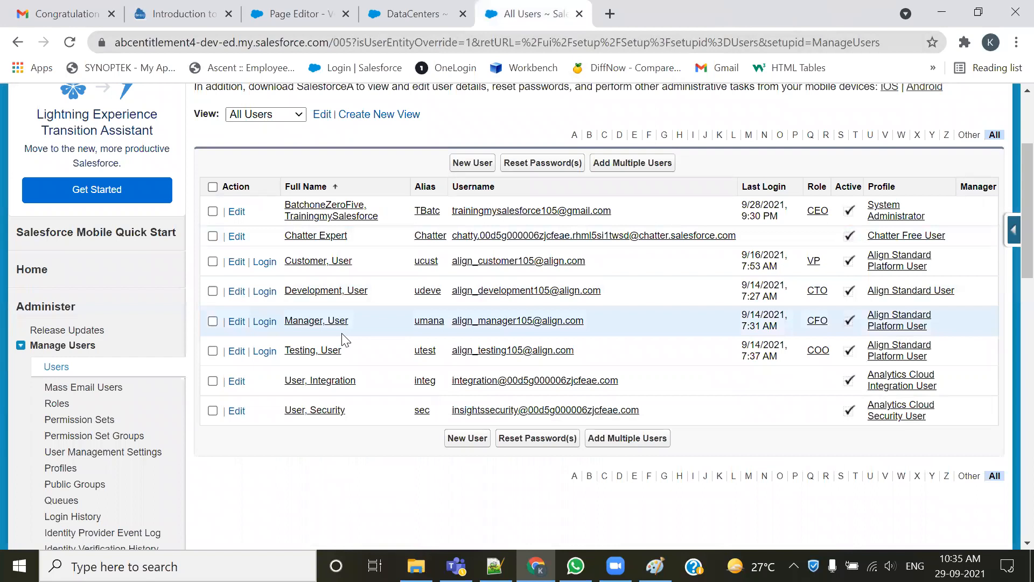
- Log in as the Customer user and open Development User Record 2 from the All Accounts list
{"action": "left_click", "coordinate": [264, 262]}
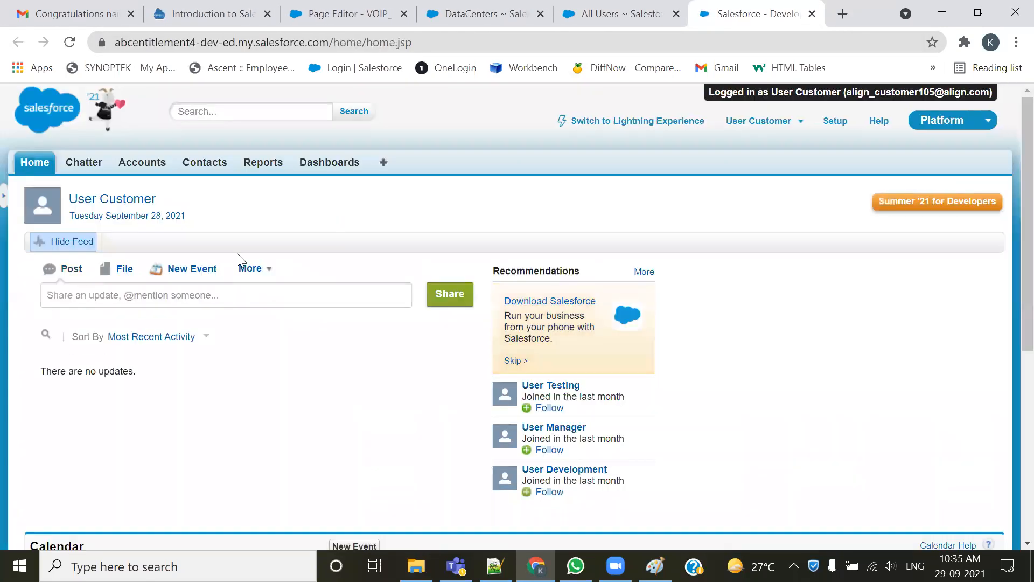
{"action": "left_click", "coordinate": [148, 166]}
{"action": "left_click", "coordinate": [260, 243]}
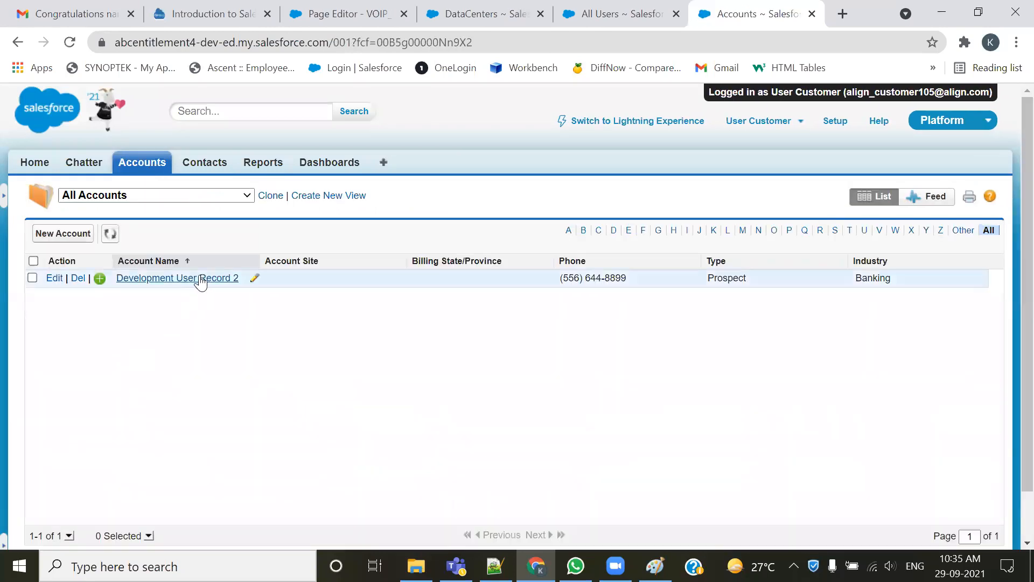
{"action": "left_click", "coordinate": [200, 280]}
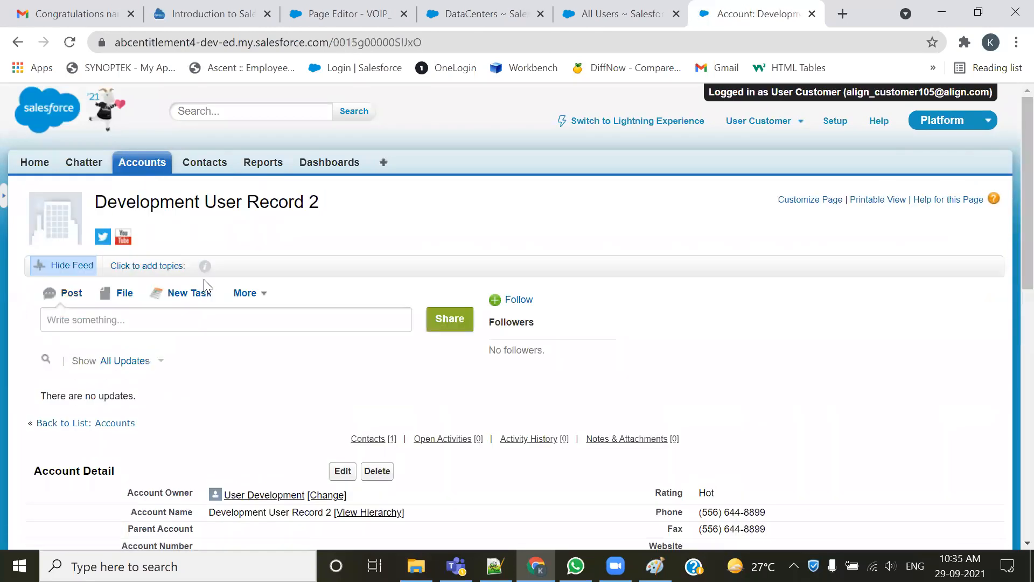
- Open Development User Record 2 for editing from its account details and set the rating to Warm
{"action": "scroll", "coordinate": [229, 356], "scroll_direction": "down", "scroll_amount": 5}
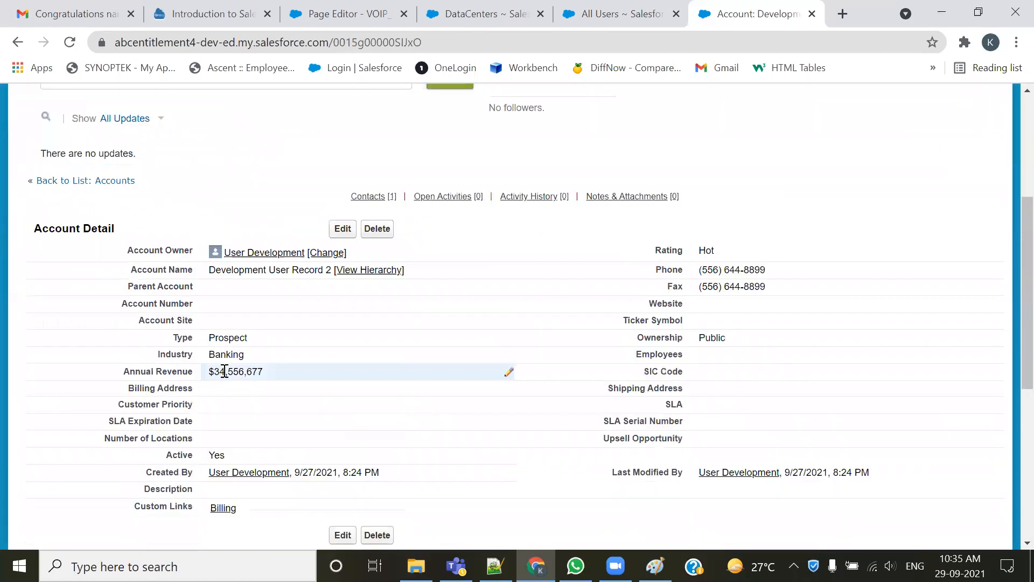
{"action": "scroll", "coordinate": [225, 372], "scroll_direction": "down", "scroll_amount": 2}
{"action": "left_click", "coordinate": [349, 151]}
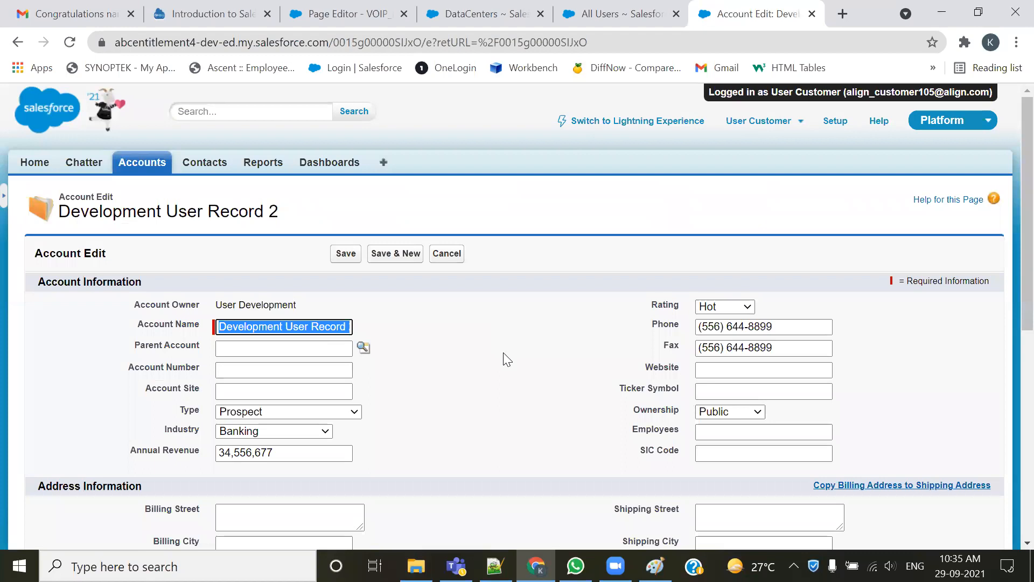
{"action": "left_click", "coordinate": [739, 327]}
{"action": "left_click", "coordinate": [725, 306]}
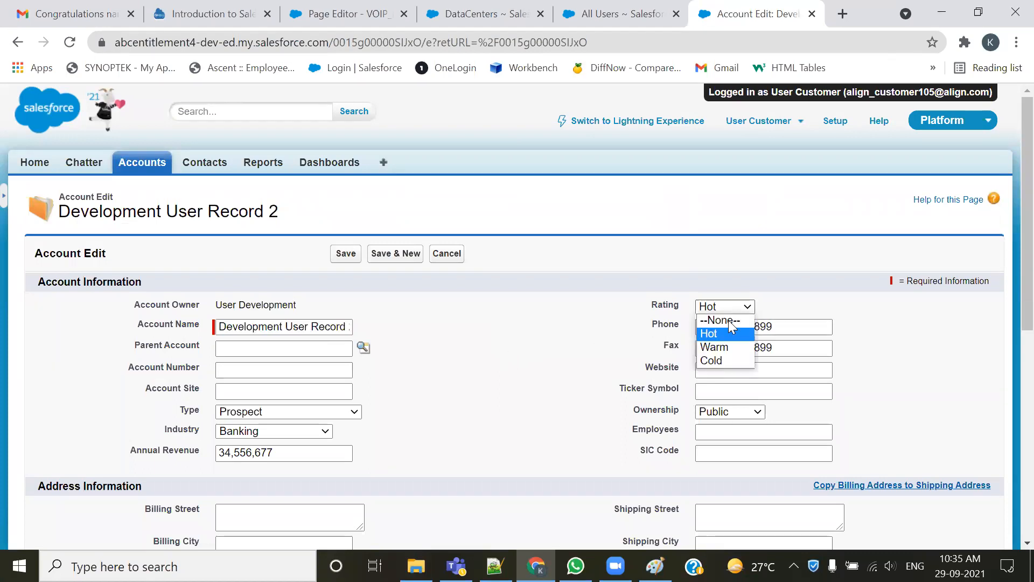
{"action": "left_click", "coordinate": [711, 344]}
- Set the account's ownership to Private and save the record
{"action": "scroll", "coordinate": [650, 344], "scroll_direction": "down", "scroll_amount": 2}
{"action": "scroll", "coordinate": [649, 342], "scroll_direction": "down", "scroll_amount": 1}
{"action": "left_click", "coordinate": [730, 250]}
{"action": "left_click", "coordinate": [710, 289]}
{"action": "scroll", "coordinate": [559, 352], "scroll_direction": "down", "scroll_amount": 3}
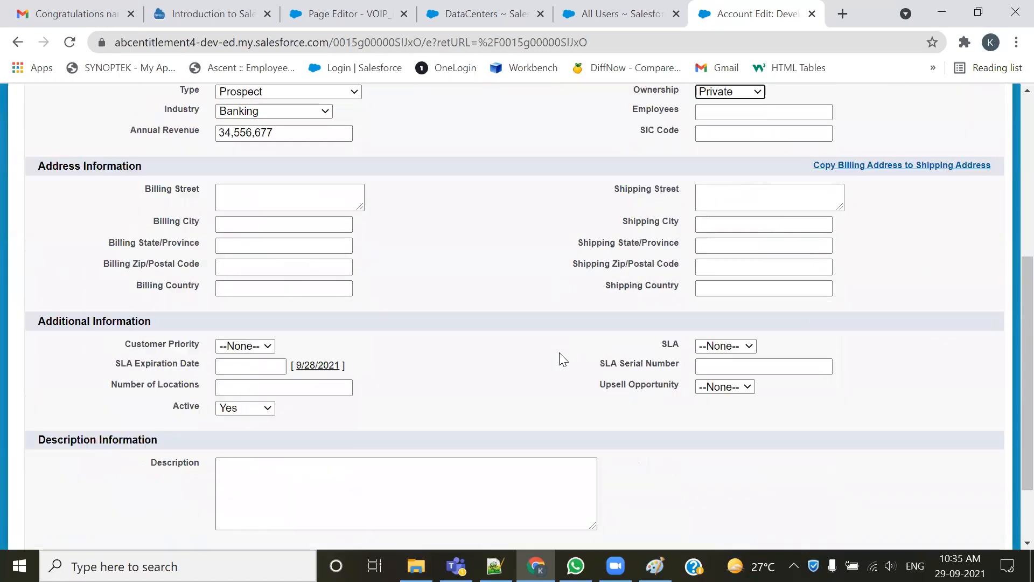
{"action": "scroll", "coordinate": [409, 301], "scroll_direction": "up", "scroll_amount": 6}
{"action": "left_click", "coordinate": [349, 254]}
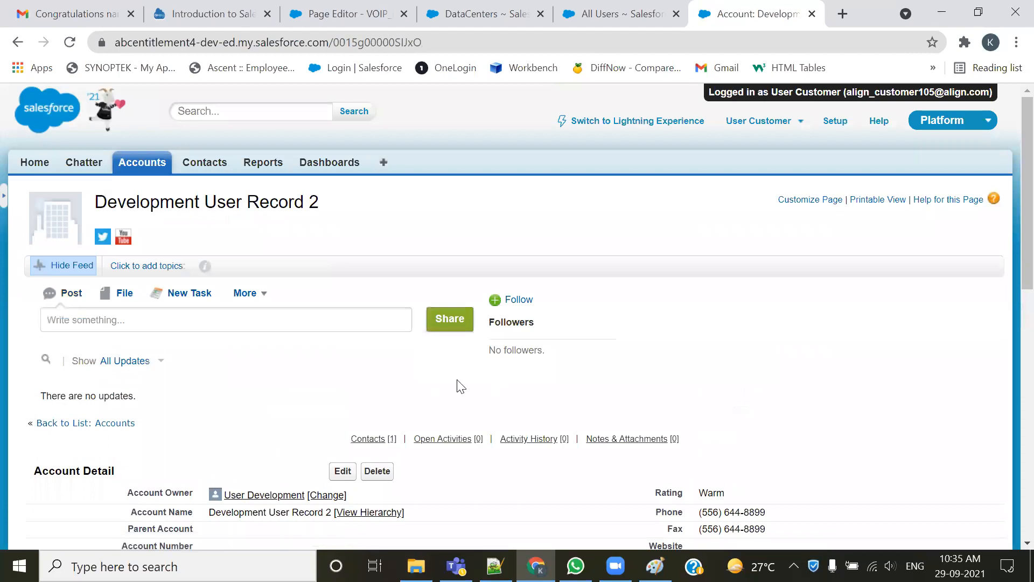
- Try to delete Development User Record 2 as the Customer user, return to its page and highlight "Record 2" in the title
{"action": "scroll", "coordinate": [461, 388], "scroll_direction": "down", "scroll_amount": 3}
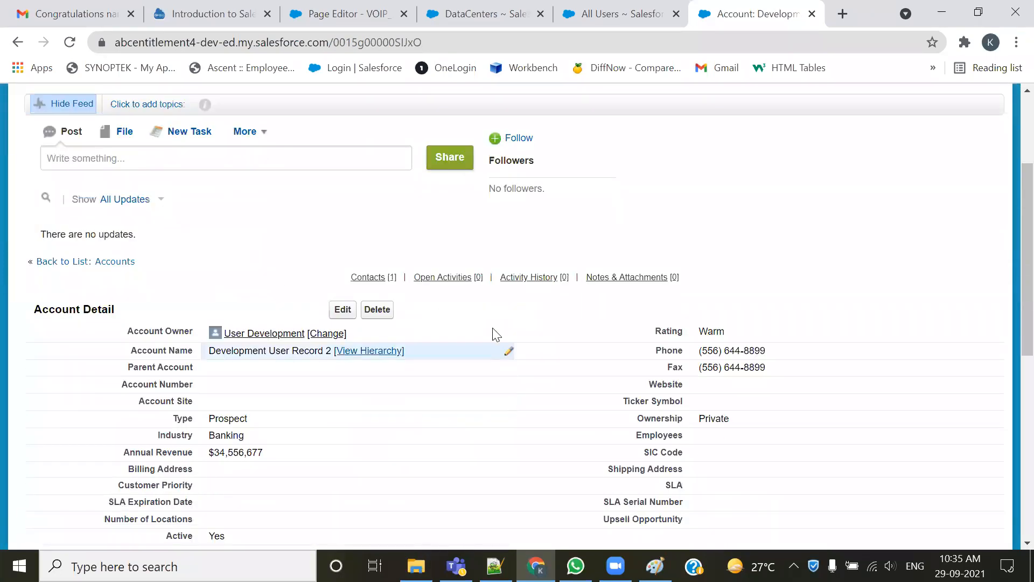
{"action": "left_click", "coordinate": [377, 311]}
{"action": "left_click", "coordinate": [599, 135]}
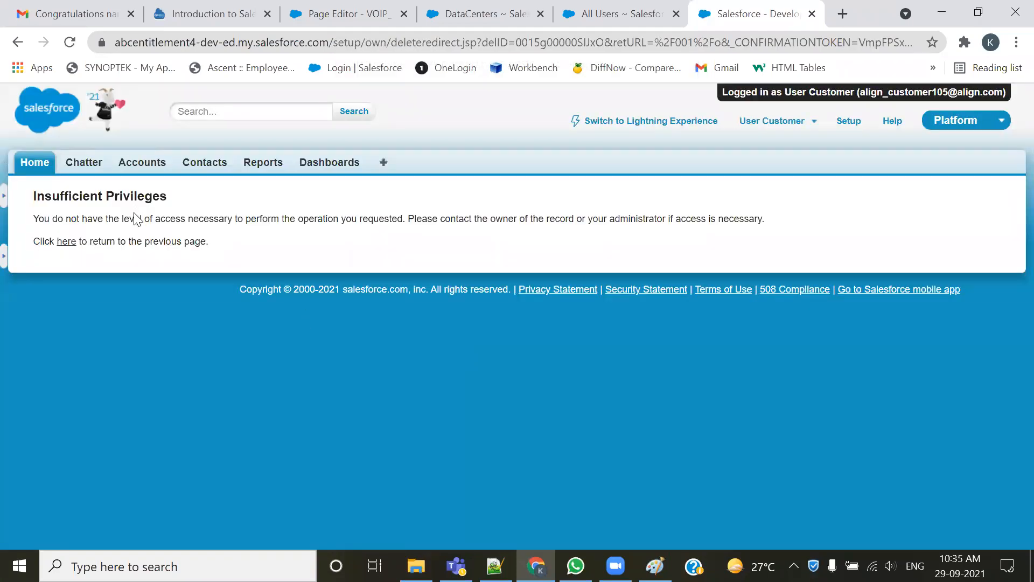
{"action": "left_click", "coordinate": [60, 241]}
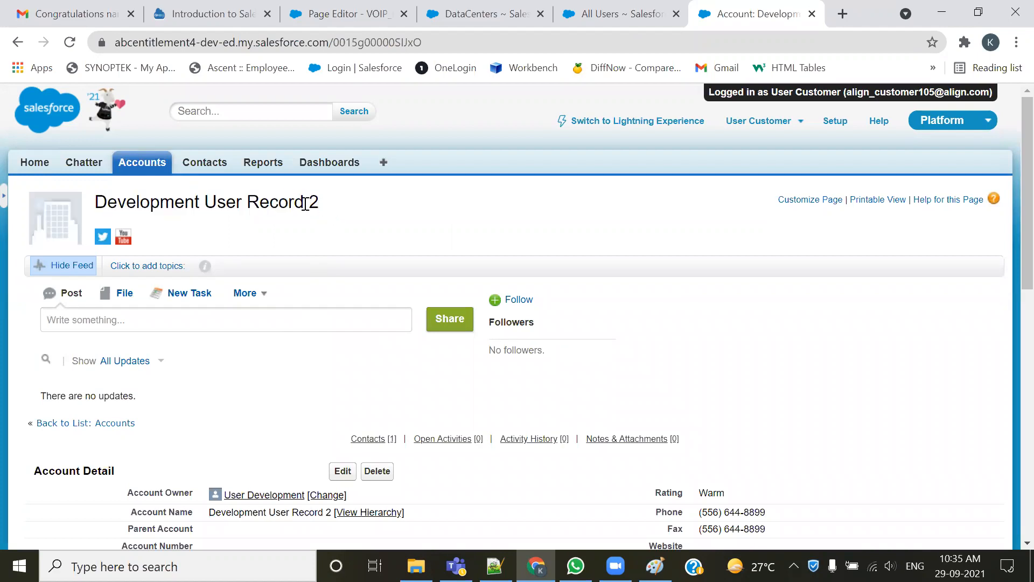
{"action": "left_click_drag", "start_coordinate": [319, 203], "coordinate": [246, 203]}
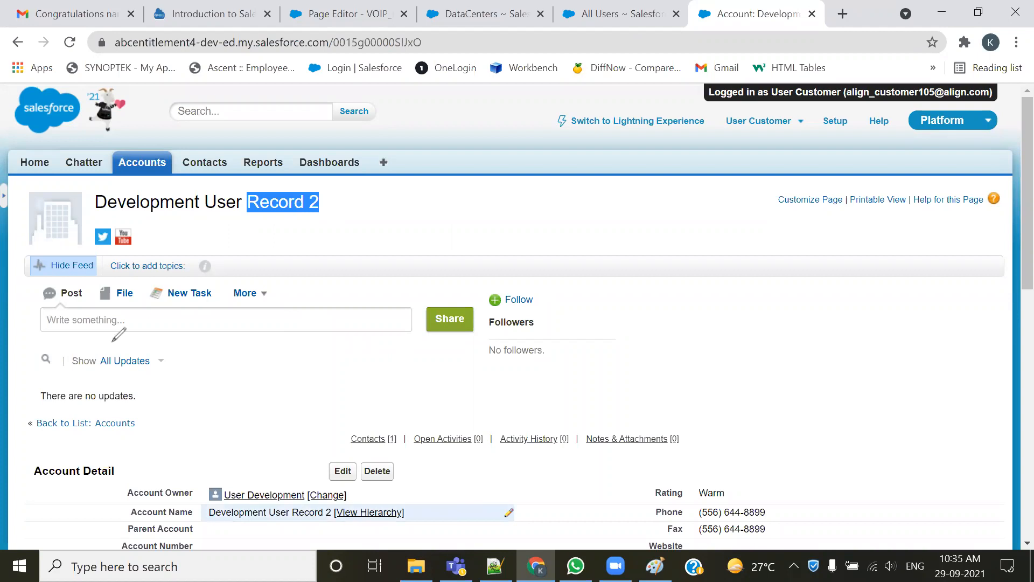
- Switch to the Sharing Mechanism diagram in Paint and underline the OWD and Private shapes in red
{"action": "left_click_drag", "start_coordinate": [85, 327], "coordinate": [232, 330]}
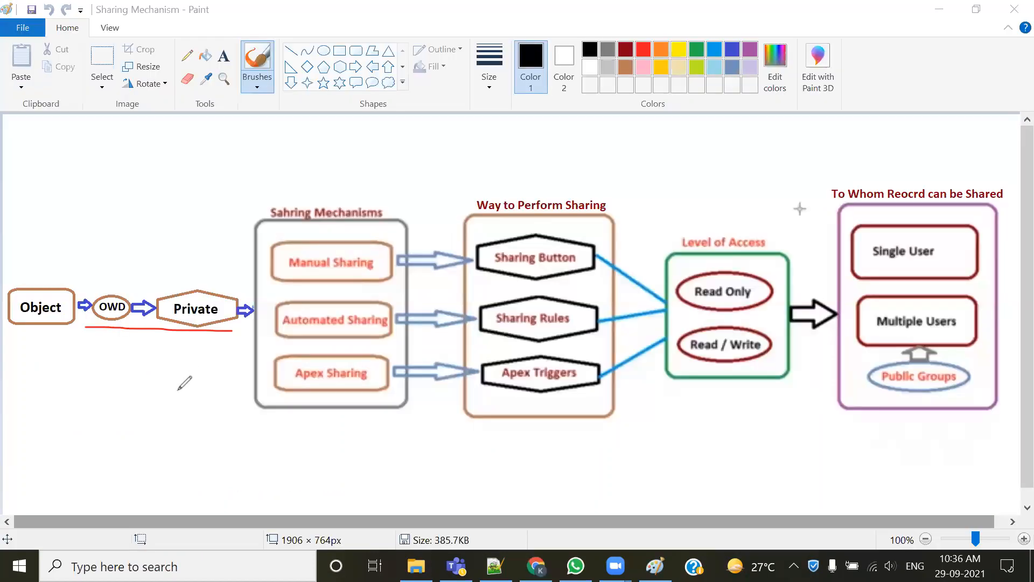